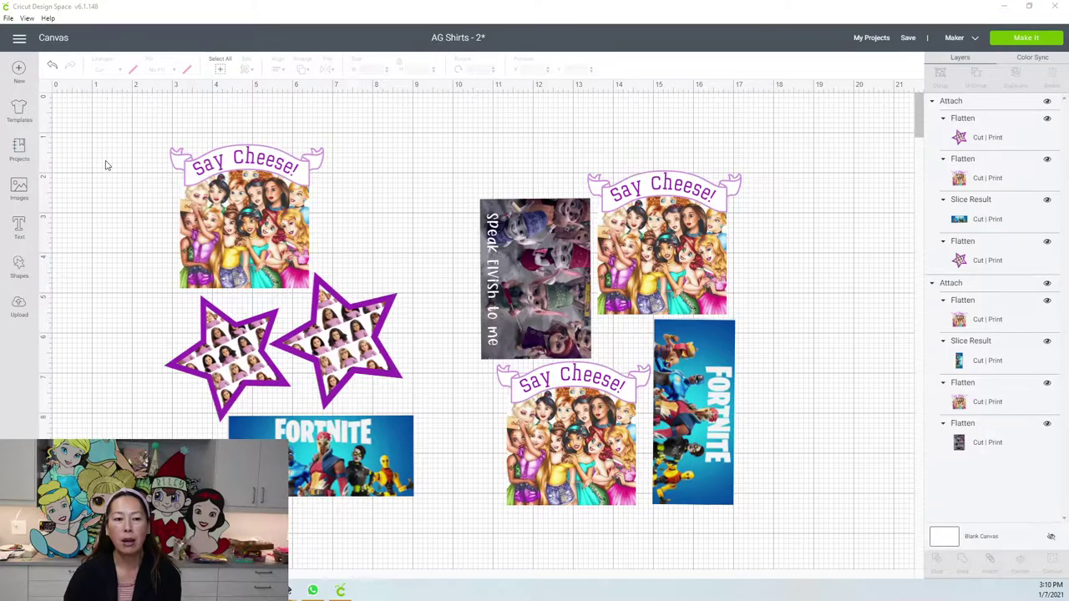
# Select the left and right attached design groups, then close the mat preview
pyautogui.moveTo(116, 131); pyautogui.dragTo(441, 481)
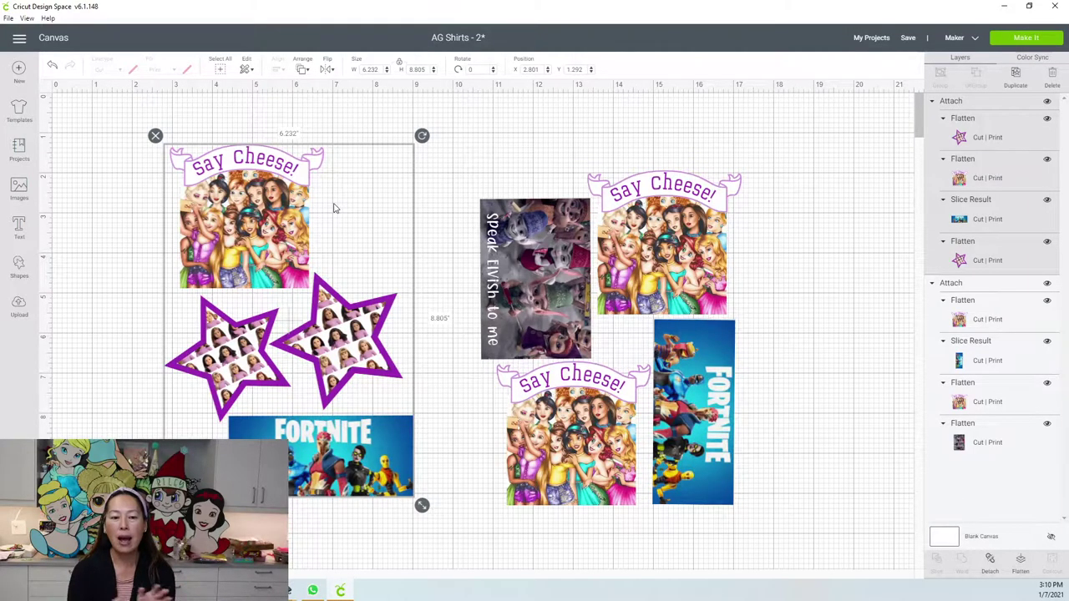
pyautogui.click(587, 200)
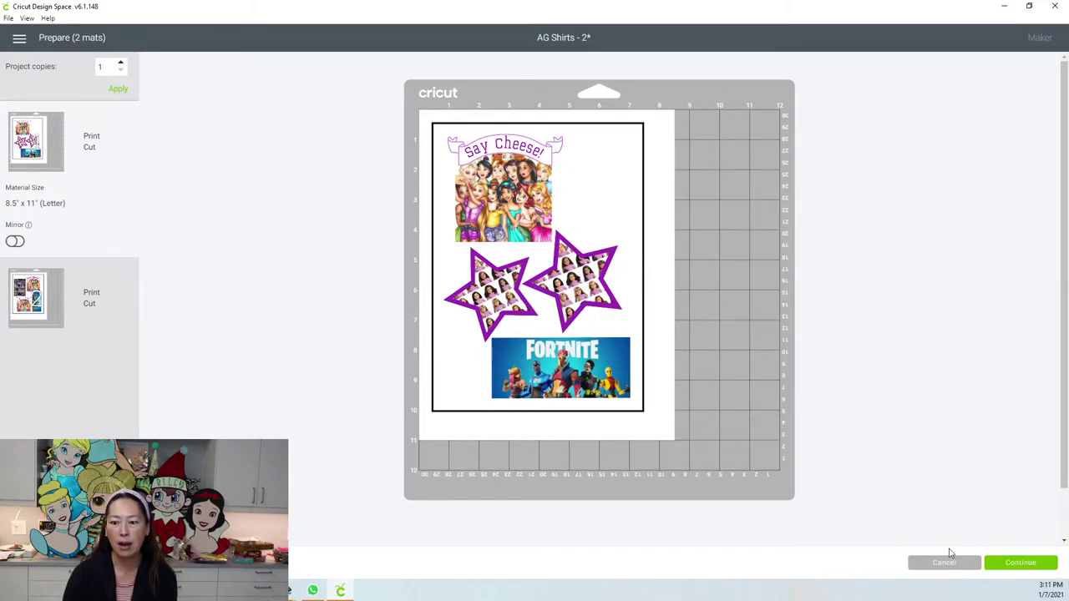
pyautogui.click(948, 565)
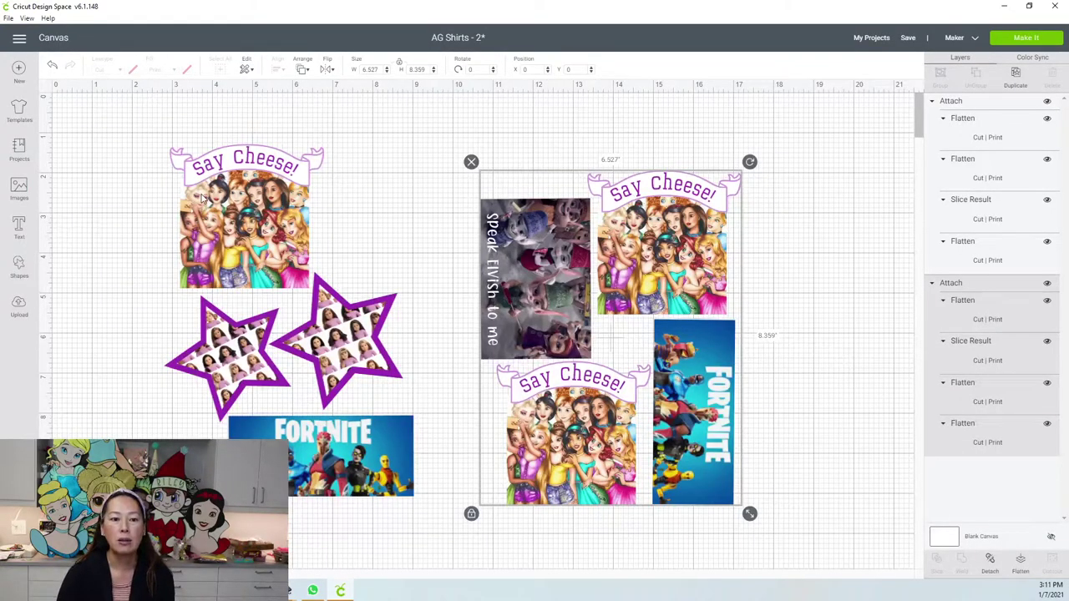
# Detach the left and right attached groups into separate pieces
pyautogui.click(201, 197)
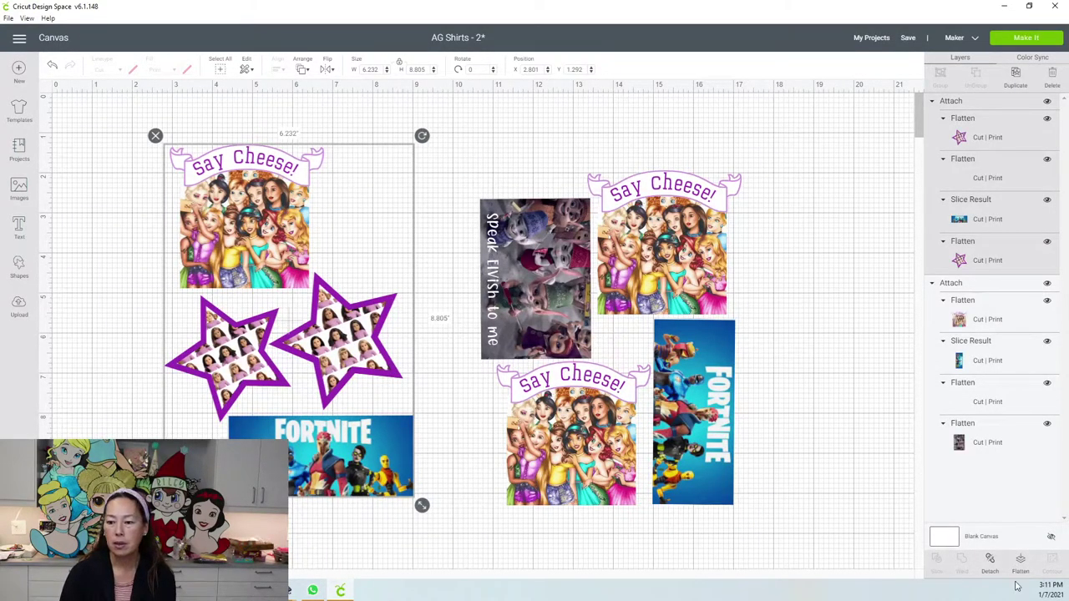
pyautogui.click(989, 565)
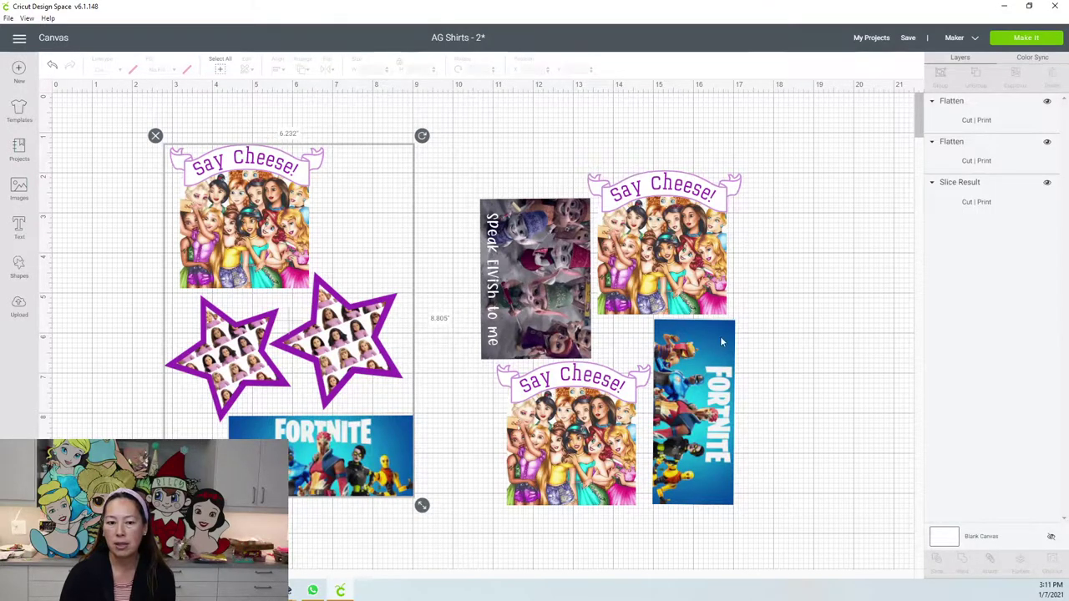
pyautogui.click(649, 320)
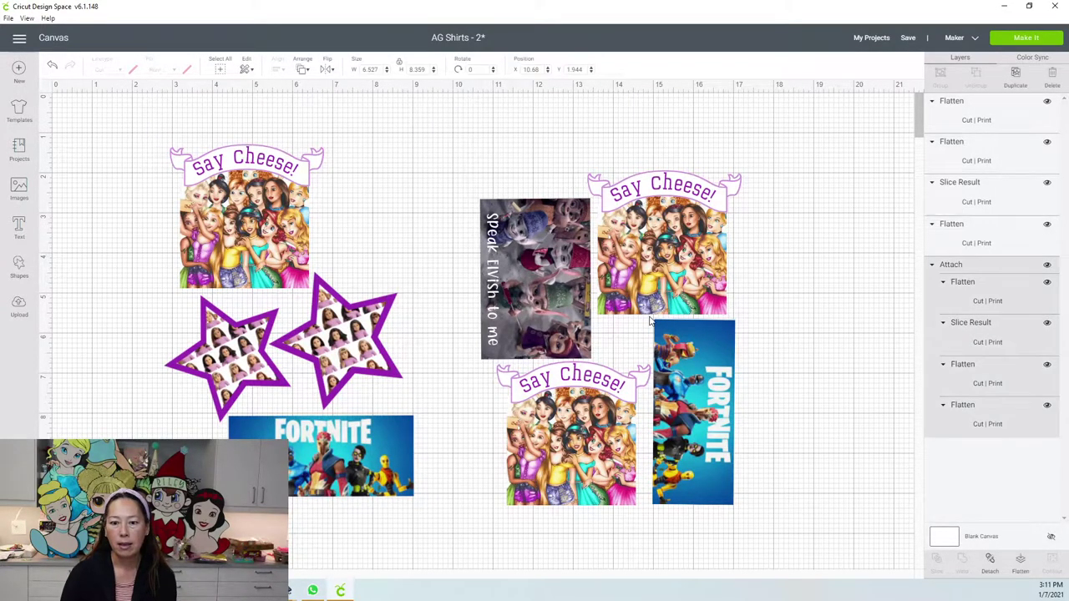
pyautogui.click(989, 565)
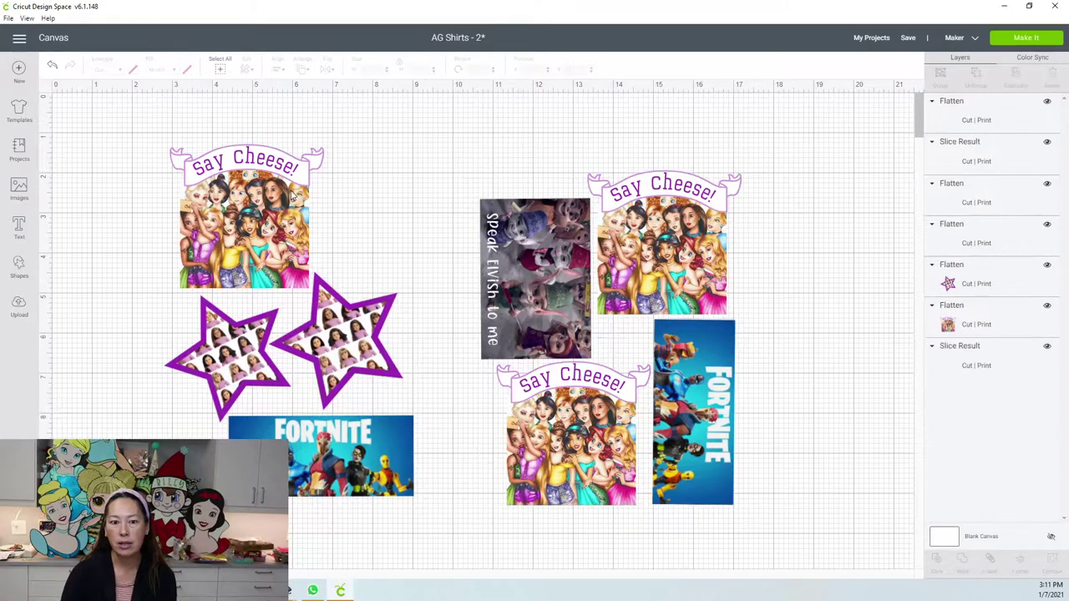
pyautogui.click(292, 193)
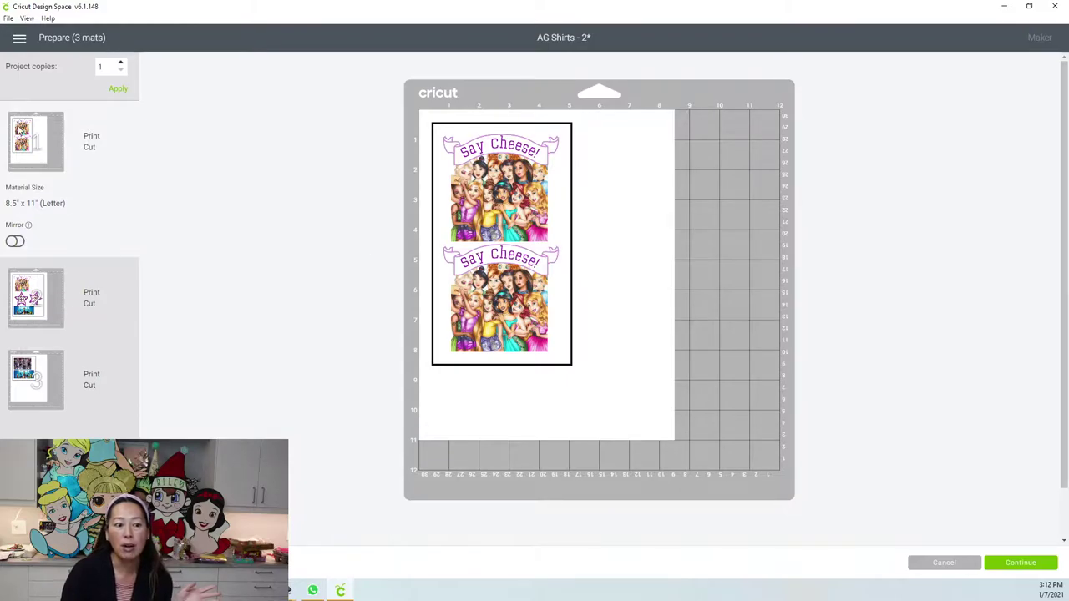
# Preview mats 2 and 3, then cancel Prepare to return to the canvas
pyautogui.click(36, 292)
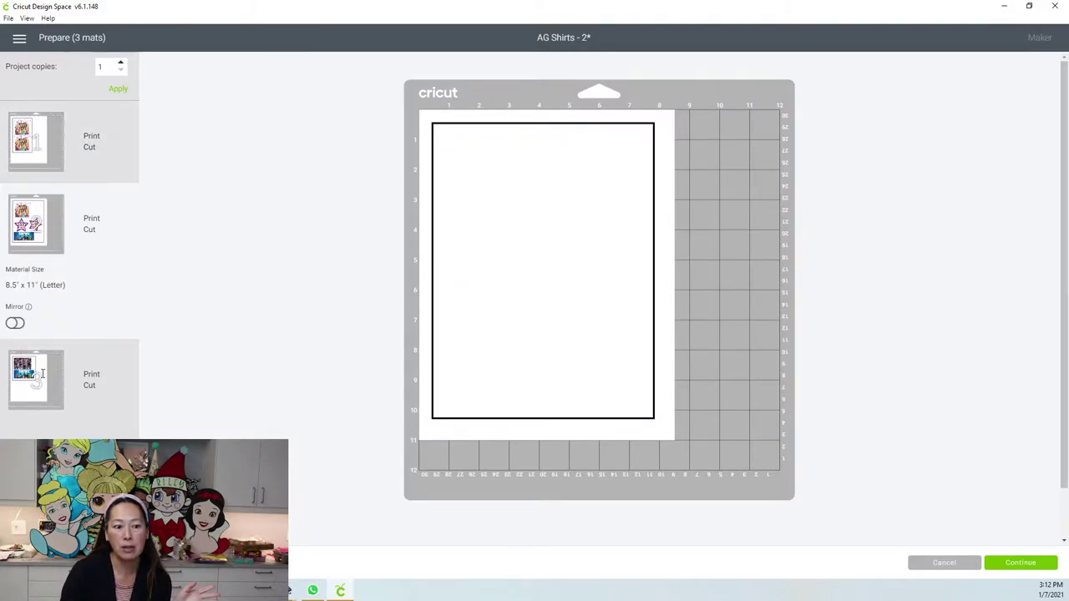
pyautogui.click(42, 373)
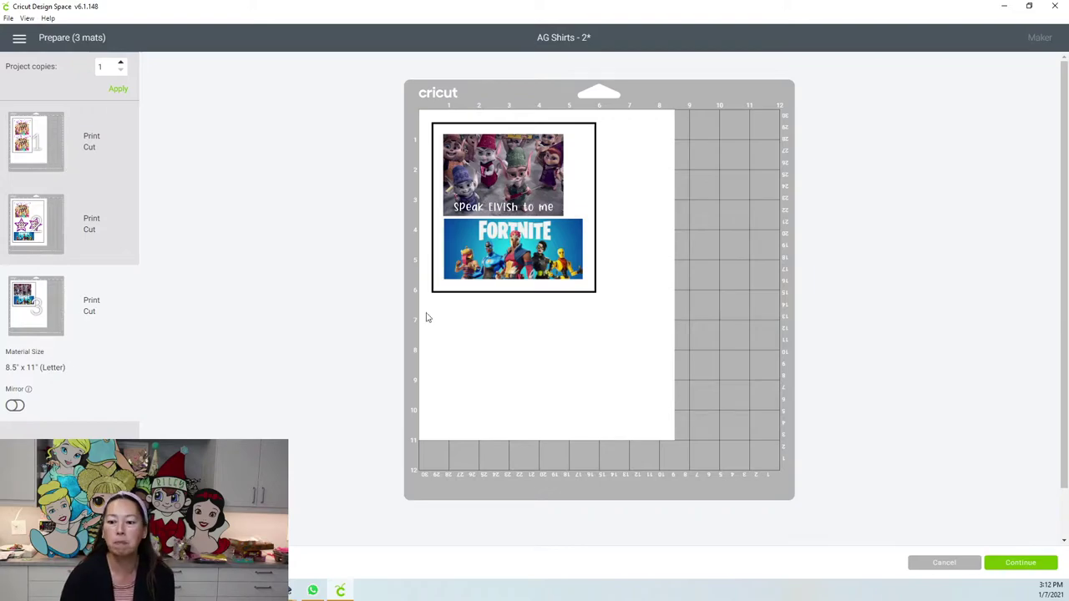
pyautogui.click(952, 563)
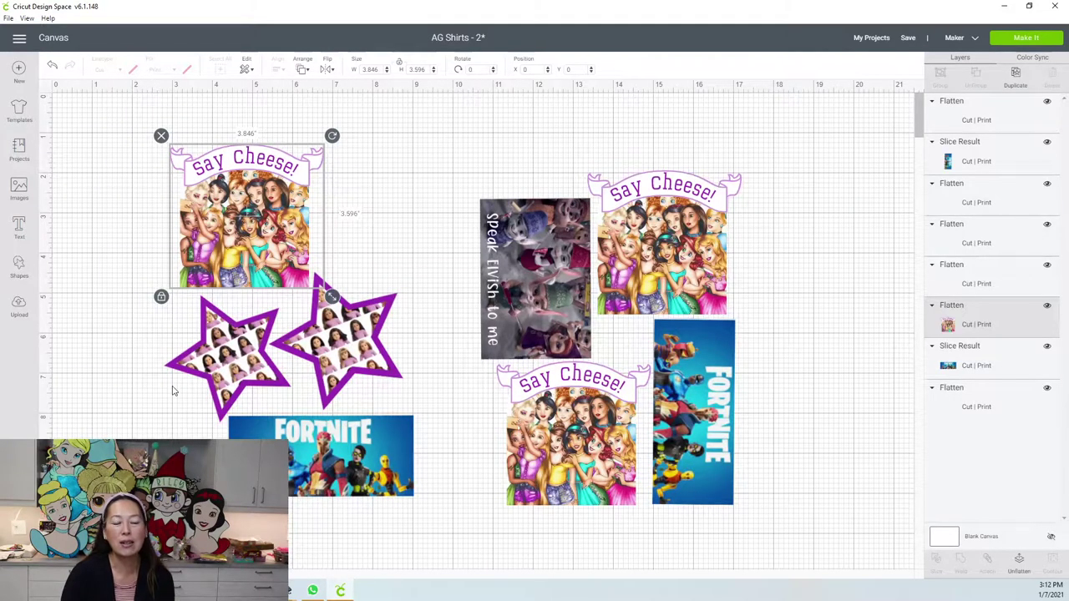
# Move the left star aside and delete the right star and both Fortnite images
pyautogui.click(247, 370)
pyautogui.moveTo(247, 370); pyautogui.dragTo(169, 300)
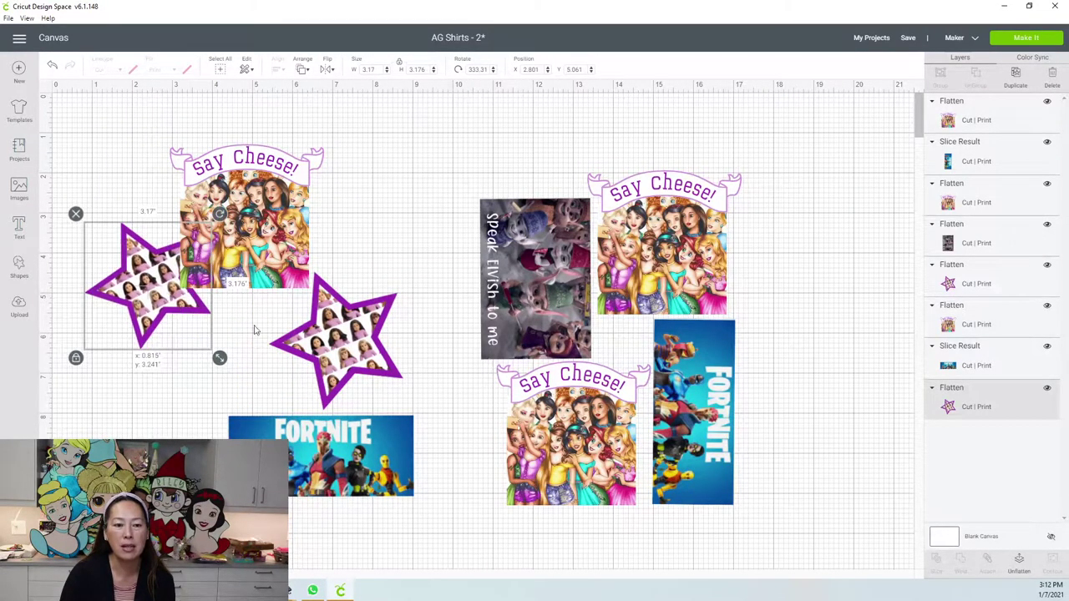
pyautogui.click(313, 343)
pyautogui.press('Delete')
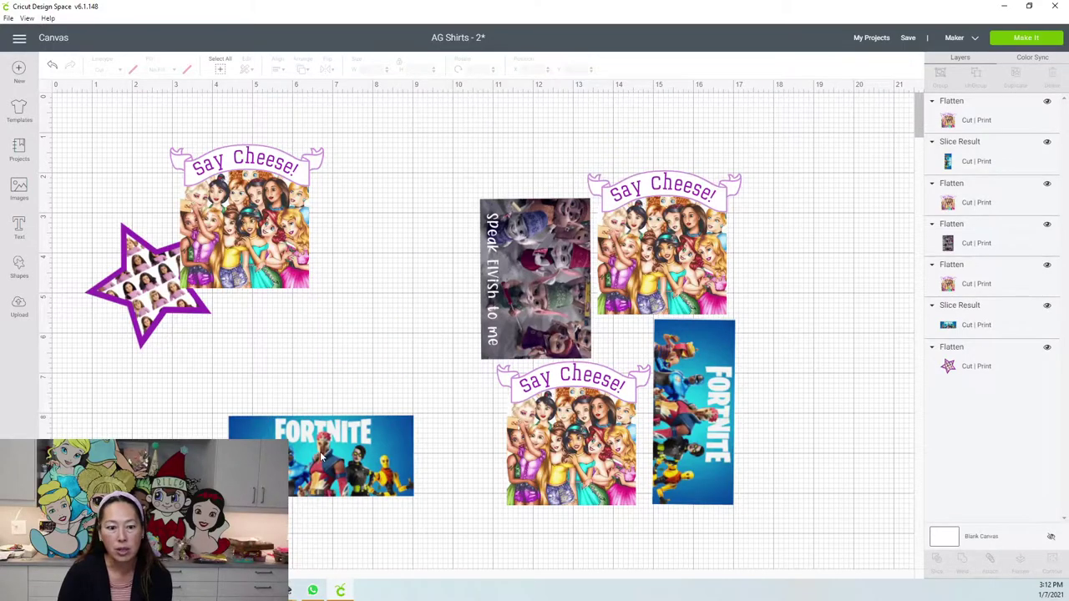
pyautogui.click(395, 453)
pyautogui.press('Delete')
pyautogui.click(692, 380)
pyautogui.press('Delete')
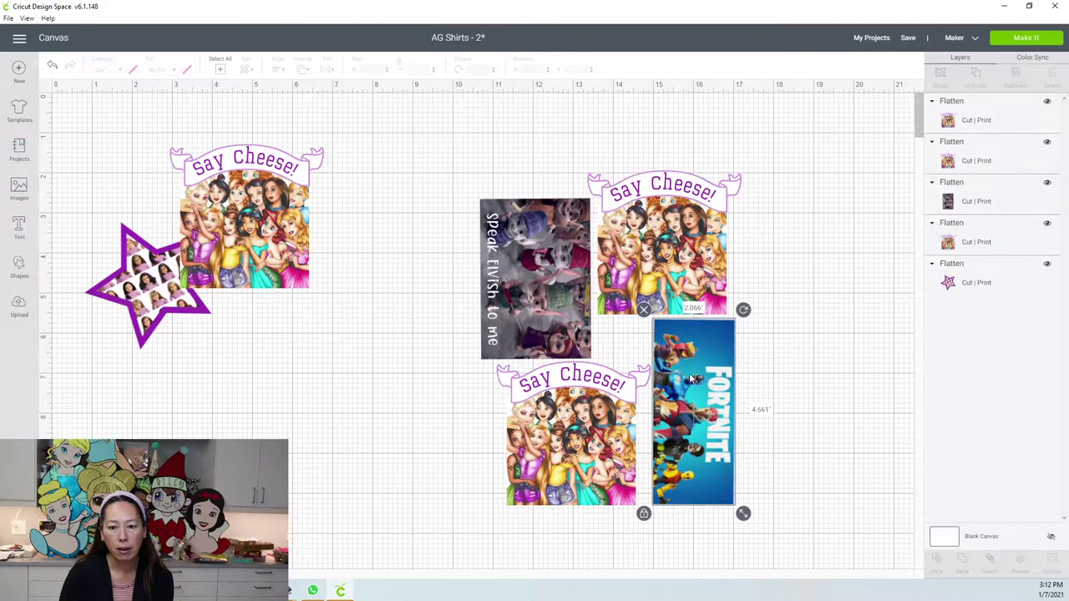
# Rotate the Speak Elvish image horizontal, shift it up-left, and delete the two right-hand Say Cheese copies
pyautogui.click(551, 228)
pyautogui.moveTo(596, 191); pyautogui.dragTo(456, 228)
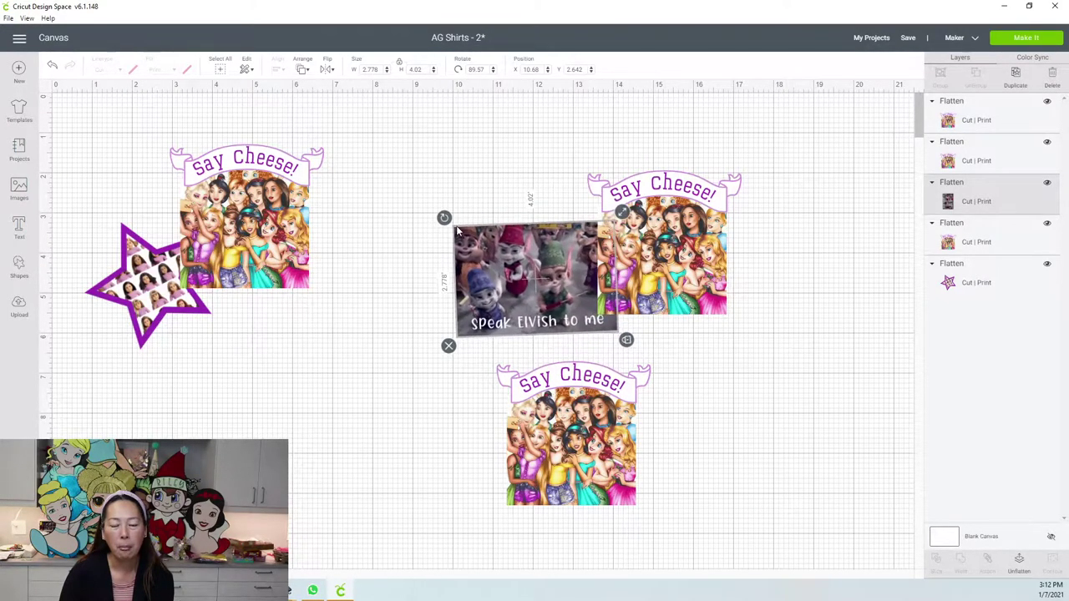
pyautogui.moveTo(578, 276); pyautogui.dragTo(470, 222)
pyautogui.moveTo(730, 481); pyautogui.dragTo(625, 301)
pyautogui.press('Delete')
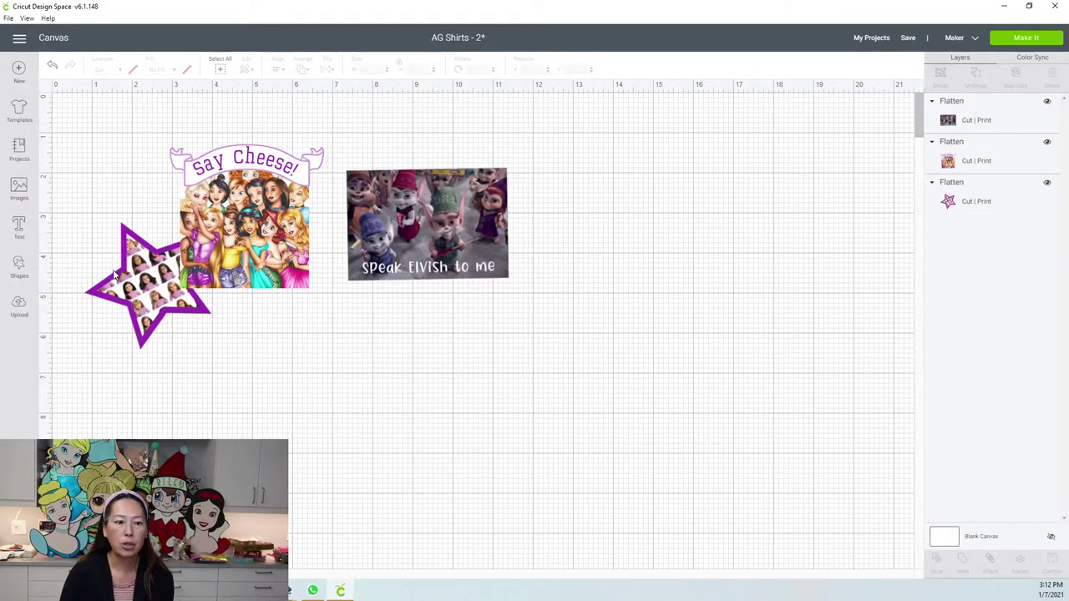
# Stand the star upright and place it just below the Say Cheese image
pyautogui.click(114, 276)
pyautogui.moveTo(114, 275); pyautogui.dragTo(208, 413)
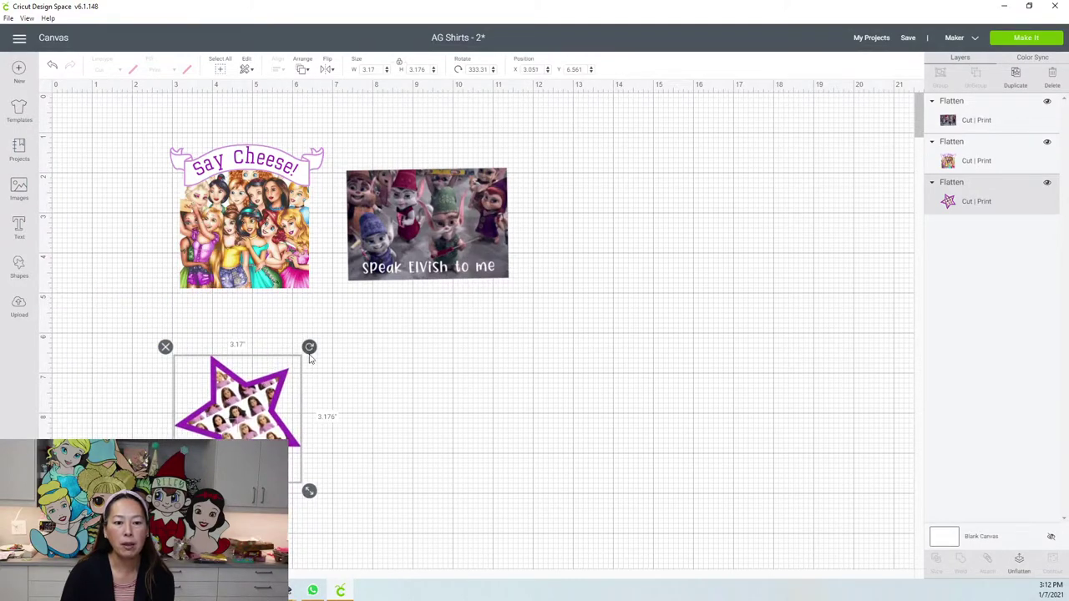
pyautogui.moveTo(309, 355)
pyautogui.mouseDown()
pyautogui.moveTo(335, 386)
pyautogui.moveTo(317, 351)
pyautogui.mouseUp()
pyautogui.moveTo(260, 393); pyautogui.dragTo(268, 344)
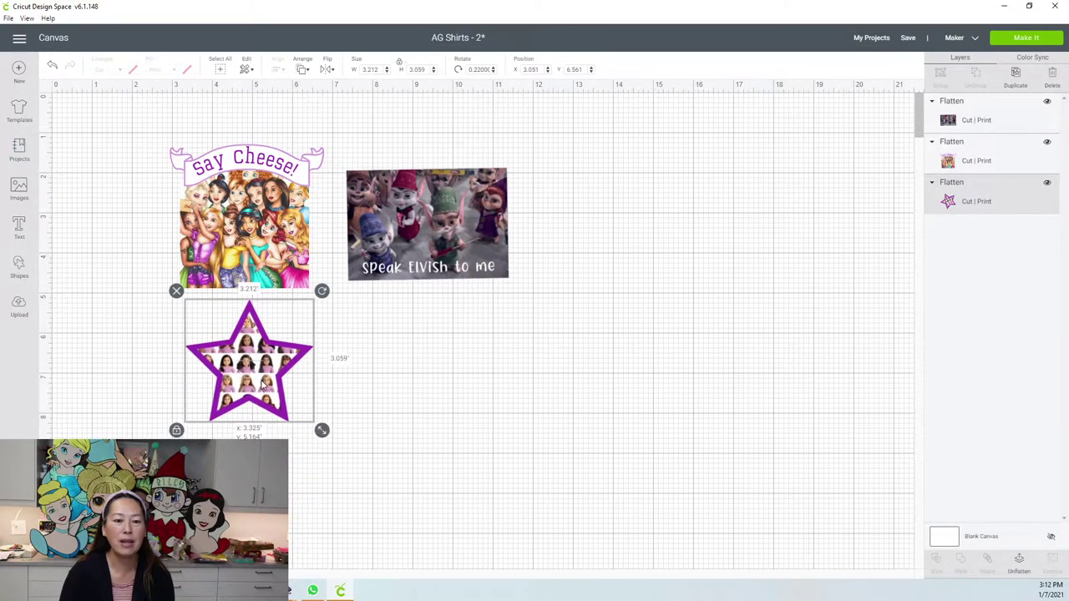
# Insert the Princesses, Elves and Ag Doll images from recently uploaded images
pyautogui.click(19, 306)
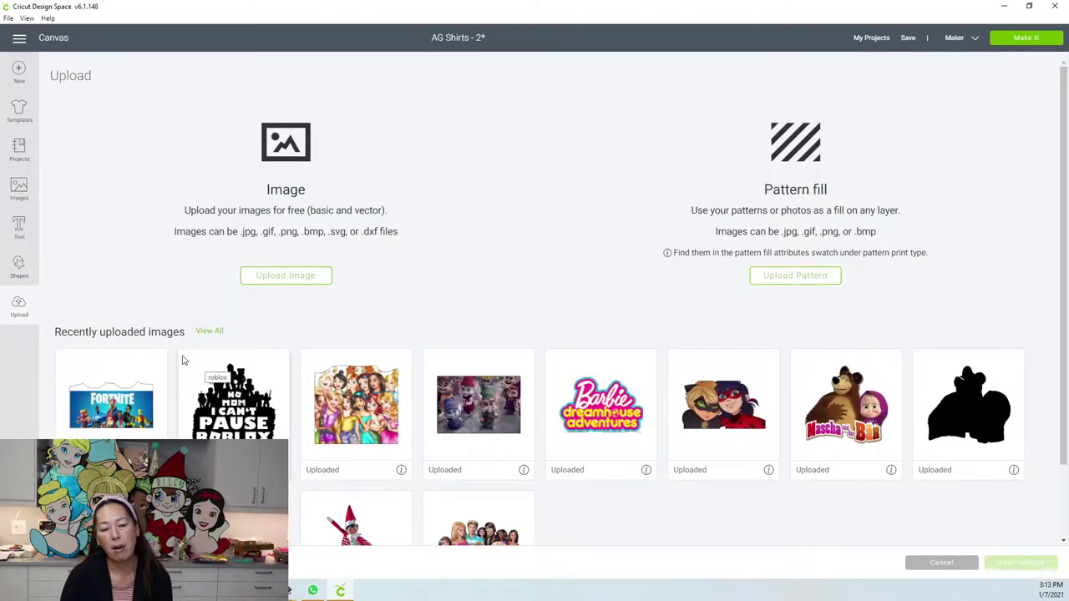
pyautogui.click(357, 410)
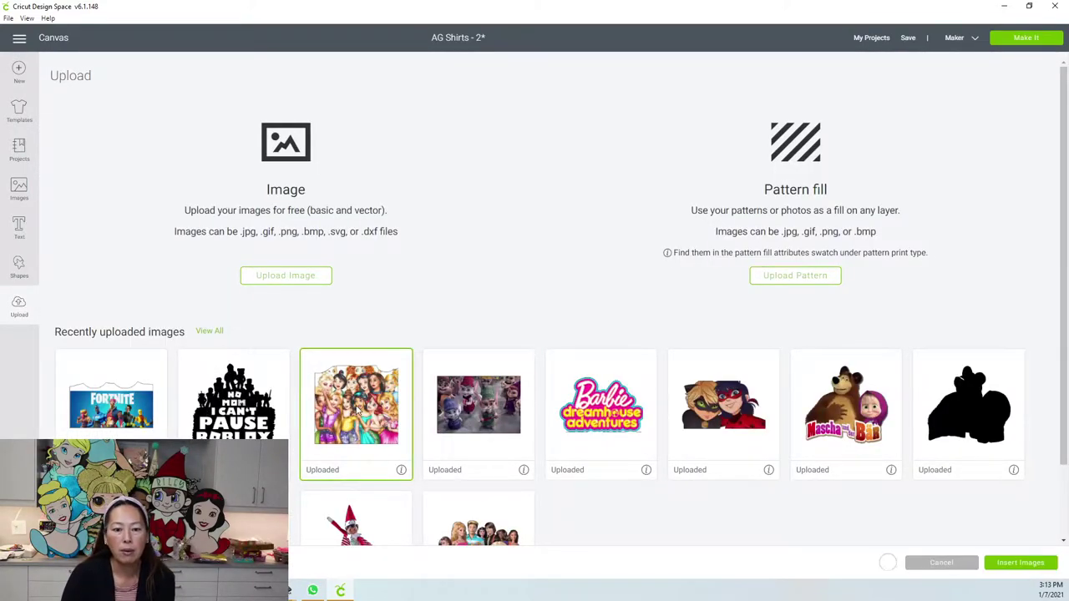
pyautogui.click(468, 417)
pyautogui.scroll(-1, 327, 427)
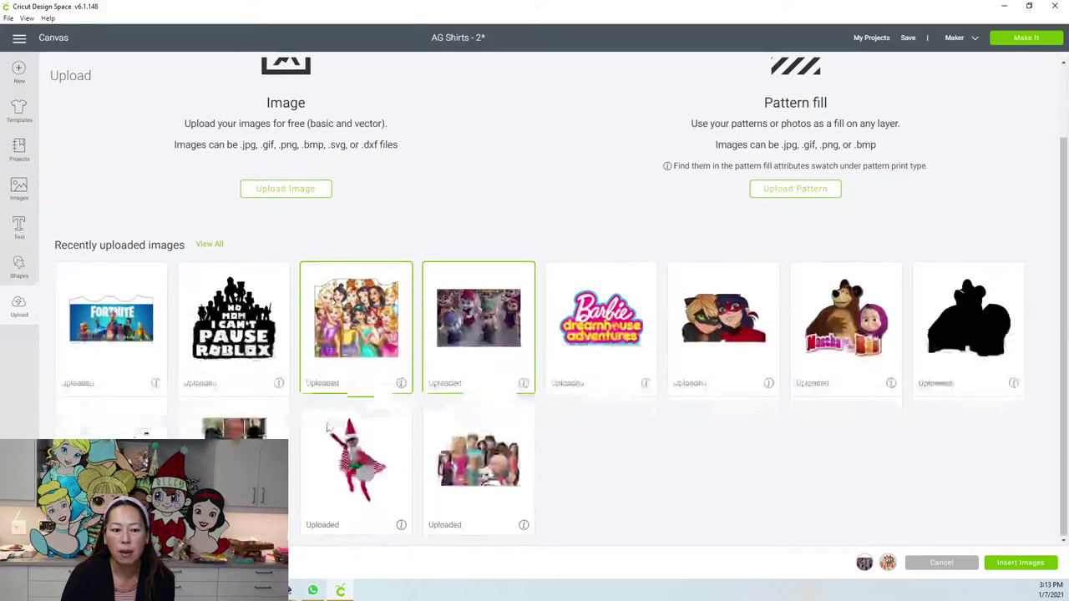
pyautogui.click(111, 421)
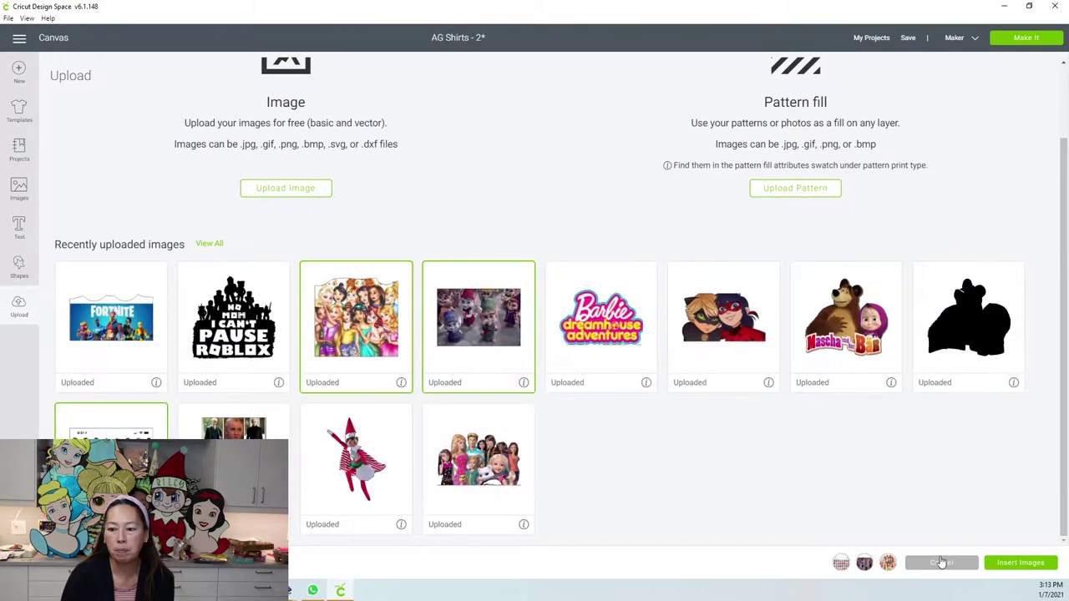
pyautogui.click(1027, 564)
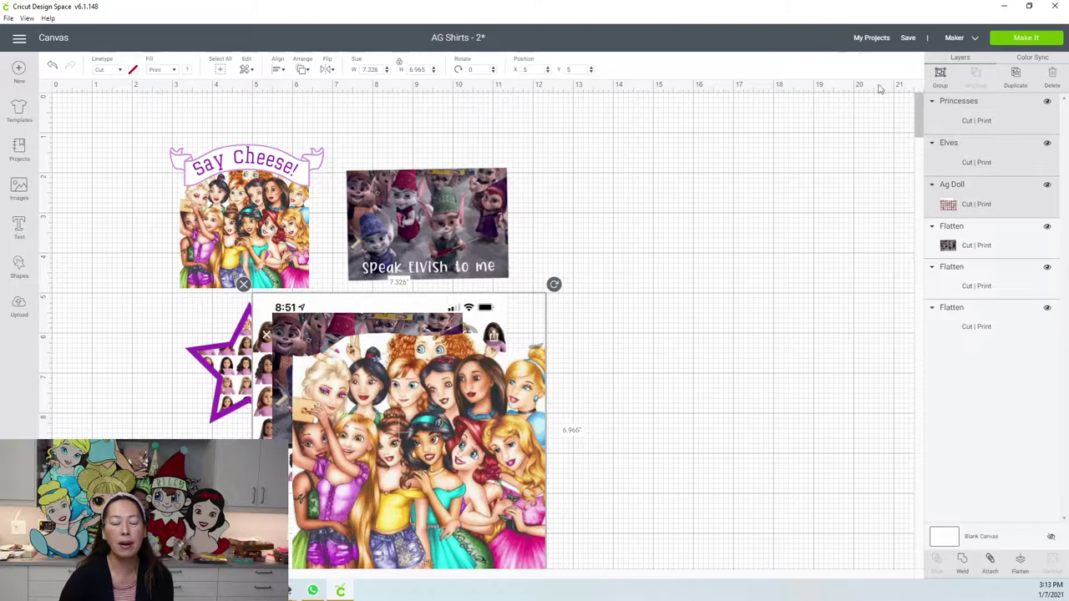
# Move the princess image into the empty space on the right of the canvas
pyautogui.click(564, 427)
pyautogui.moveTo(478, 432); pyautogui.dragTo(733, 316)
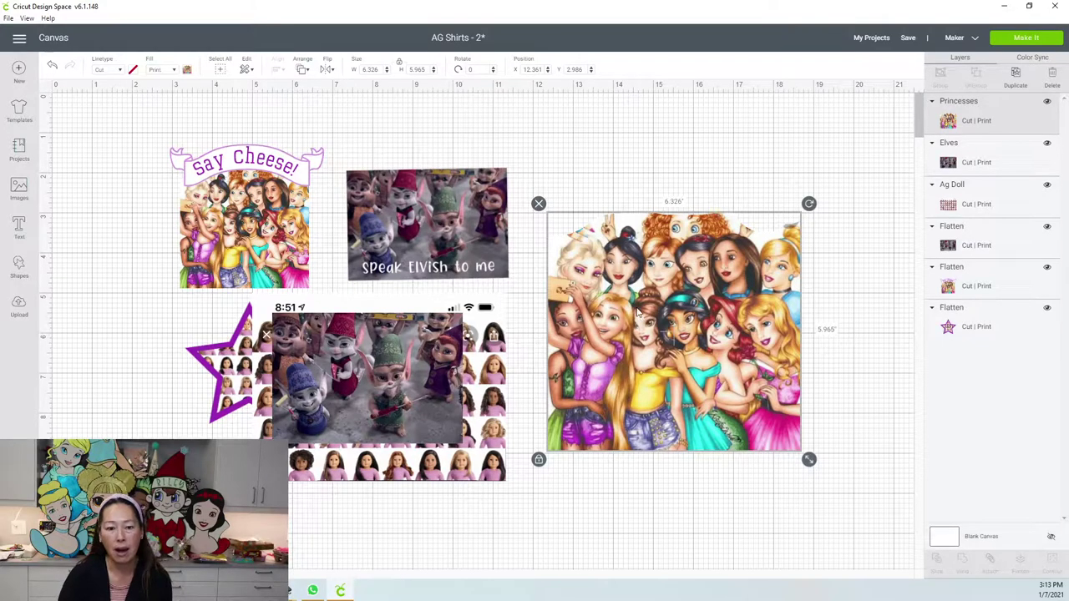
pyautogui.moveTo(659, 288); pyautogui.dragTo(679, 270)
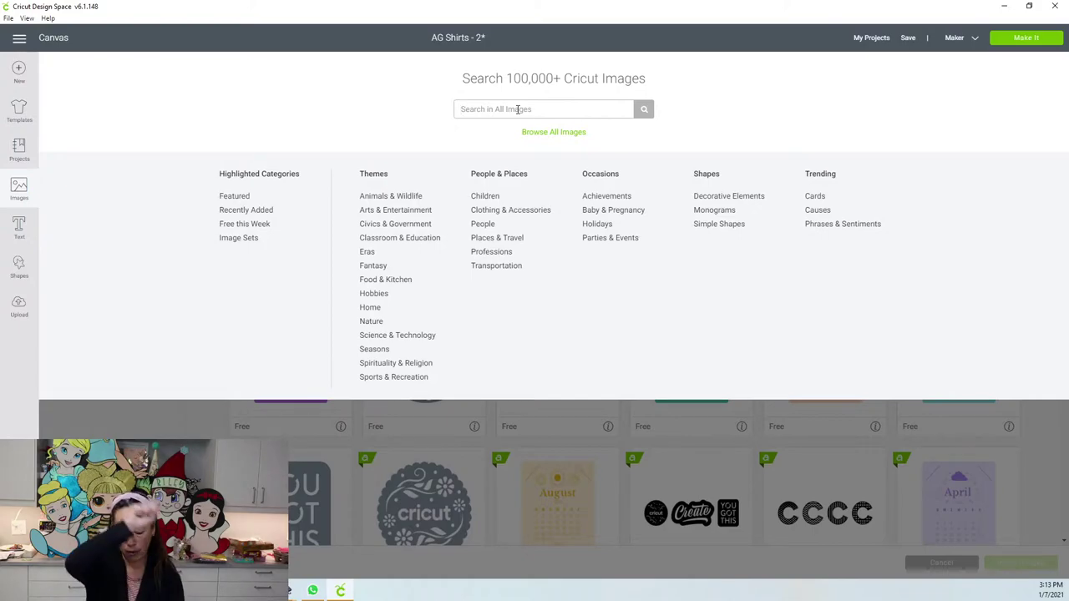
# Search the image library for 'ban' banner images
pyautogui.click(517, 109)
pyautogui.write('banner')
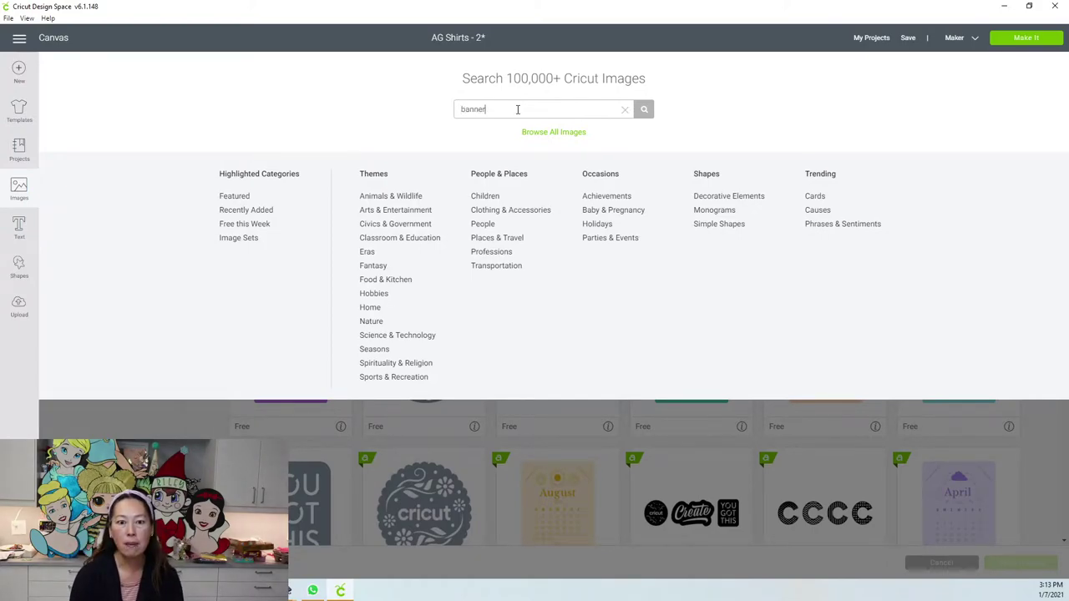
pyautogui.press('Return')
# Scroll the banner results and insert the beige ribbon banner onto the canvas
pyautogui.scroll(-1, 559, 241)
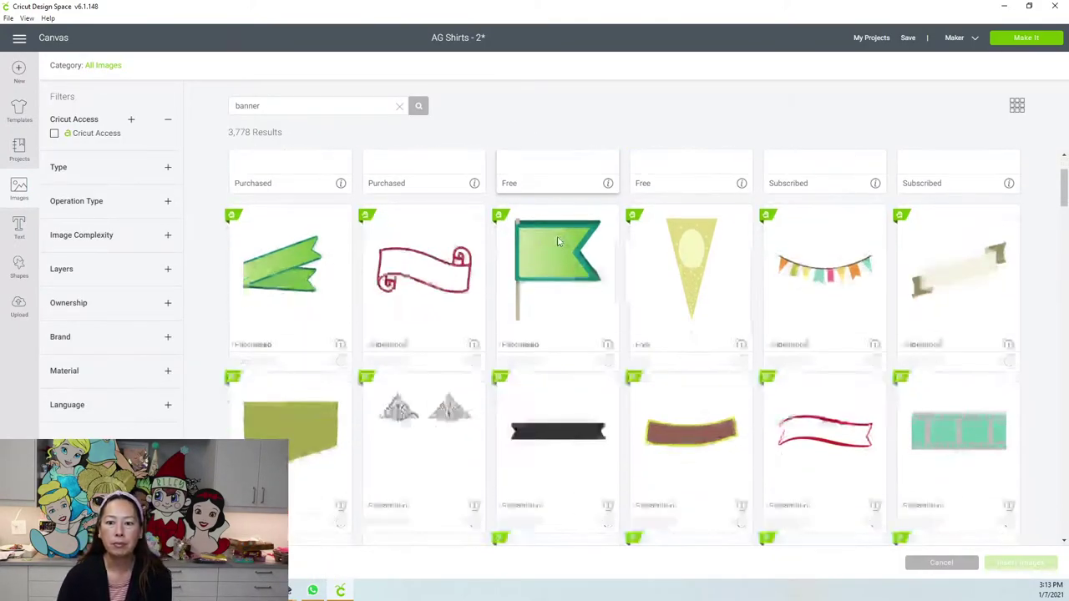
pyautogui.scroll(-4, 559, 241)
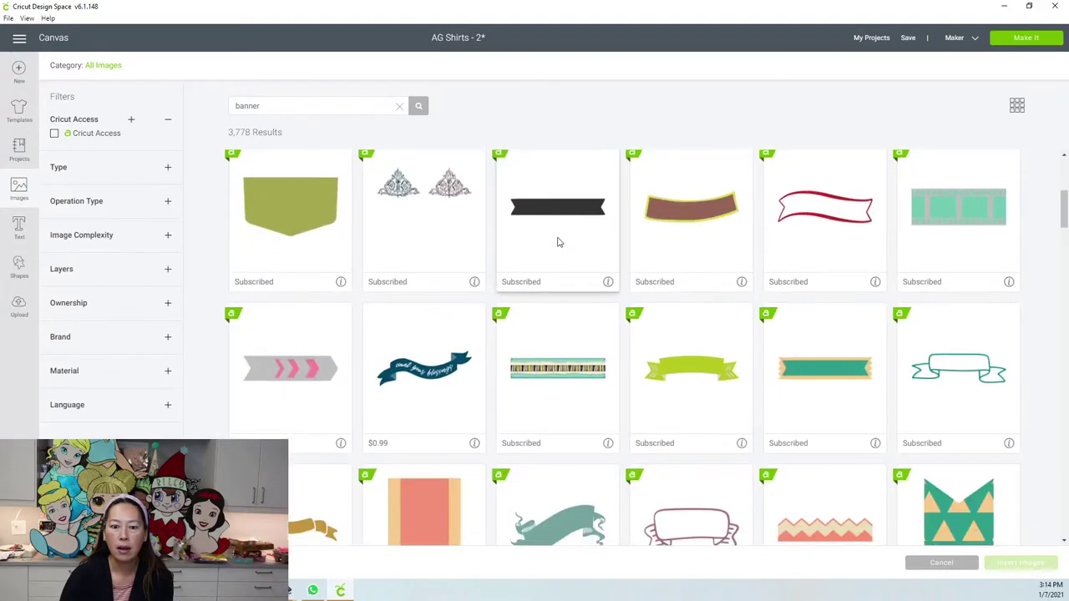
pyautogui.scroll(-1, 594, 303)
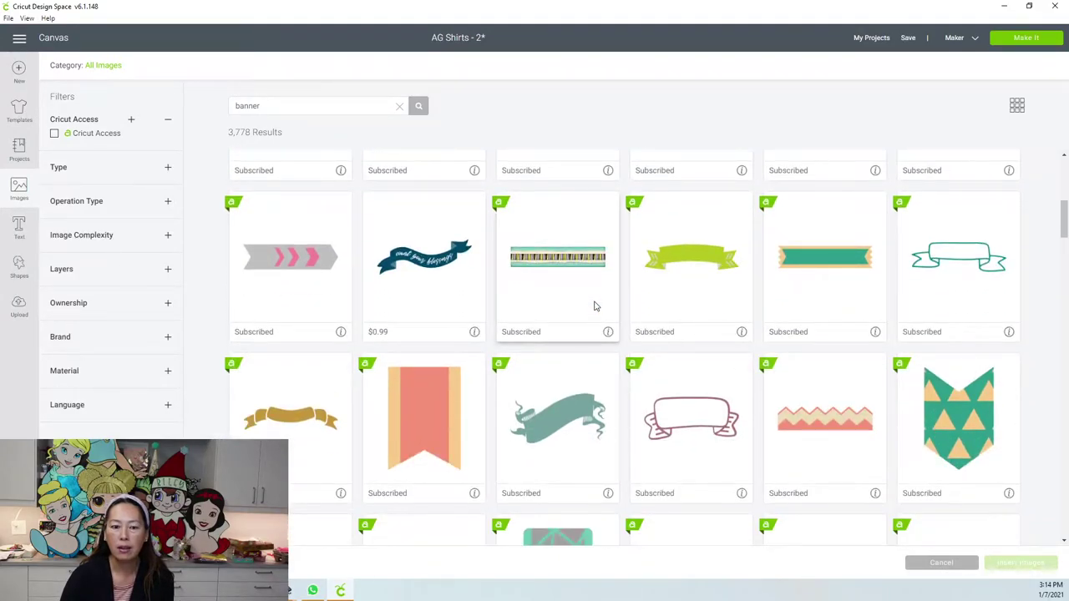
pyautogui.scroll(-2, 594, 306)
pyautogui.scroll(-1, 593, 306)
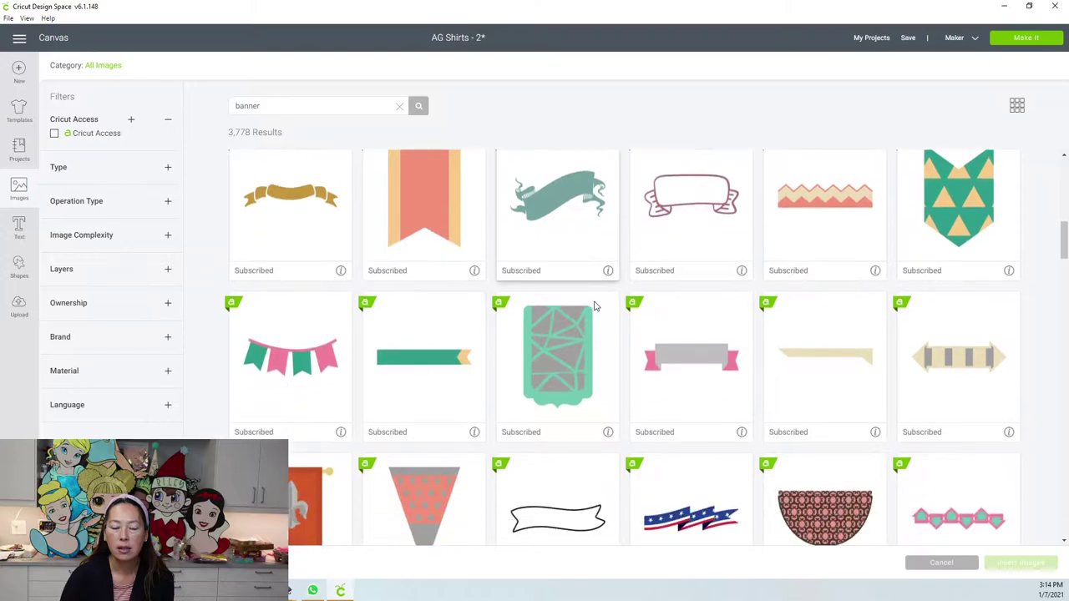
pyautogui.scroll(-3, 594, 306)
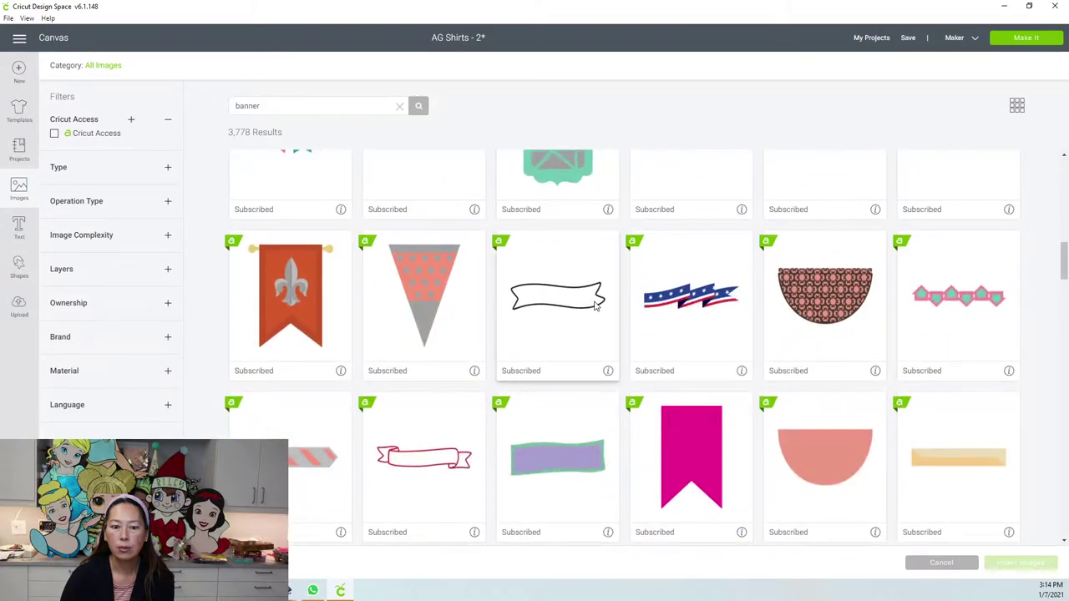
pyautogui.scroll(-3, 594, 305)
pyautogui.scroll(-1, 593, 305)
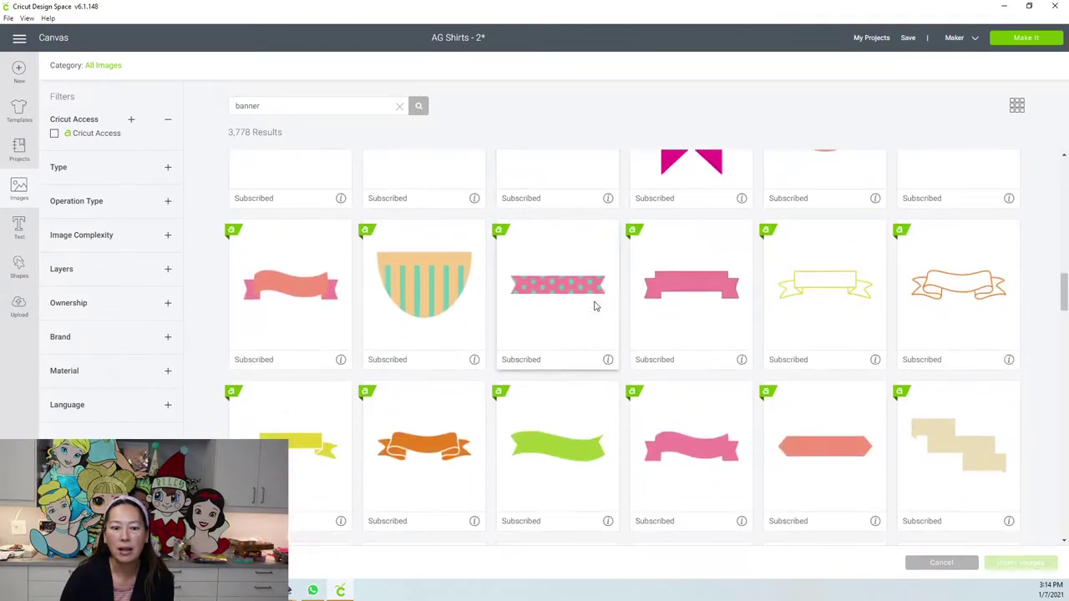
pyautogui.scroll(-2, 594, 306)
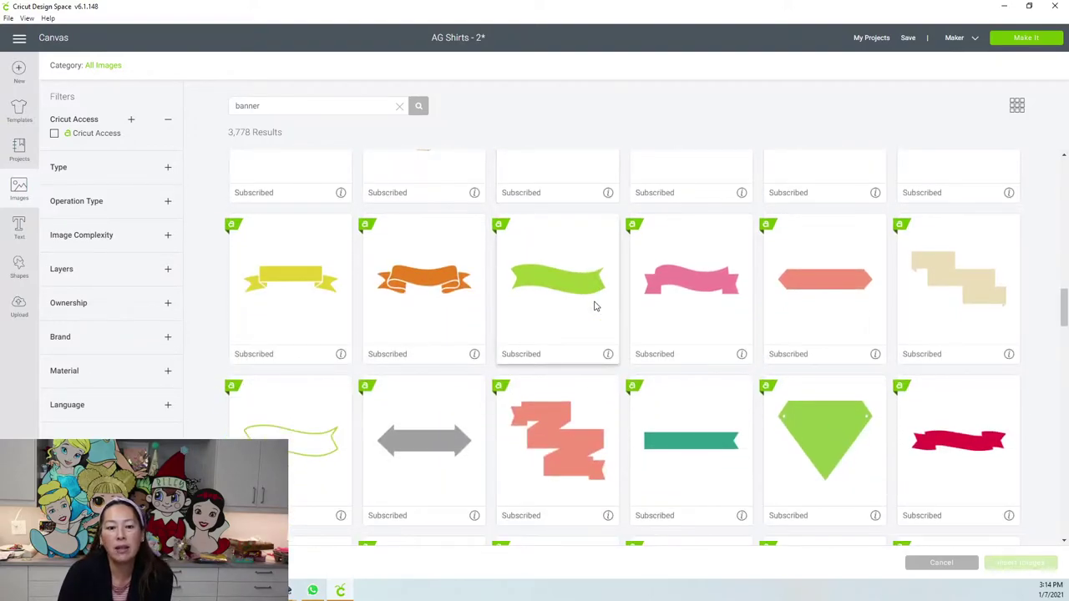
pyautogui.scroll(-2, 594, 306)
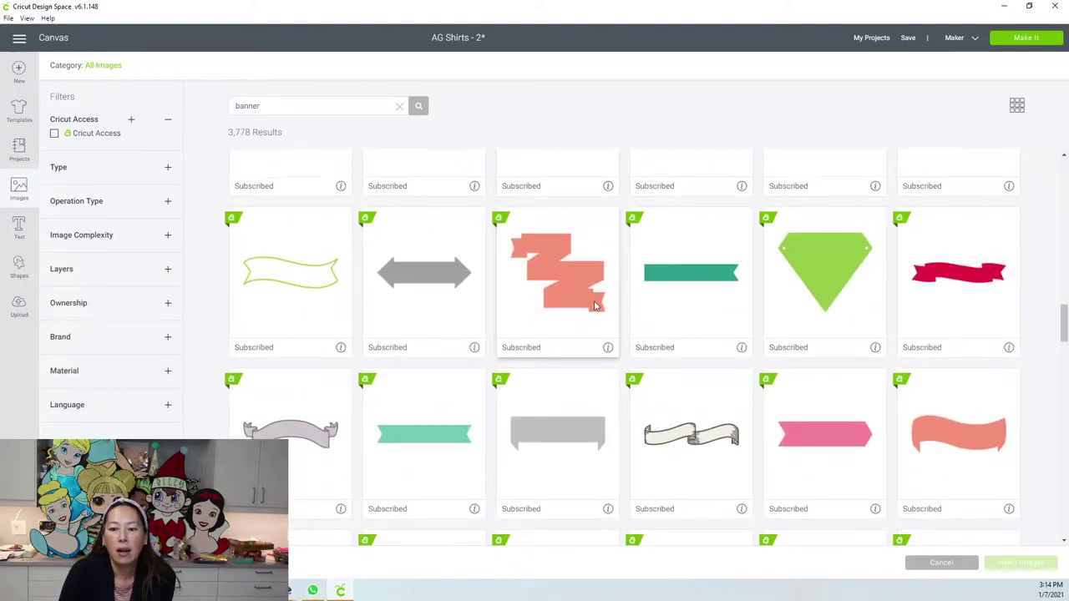
pyautogui.scroll(-2, 596, 306)
pyautogui.scroll(-3, 595, 306)
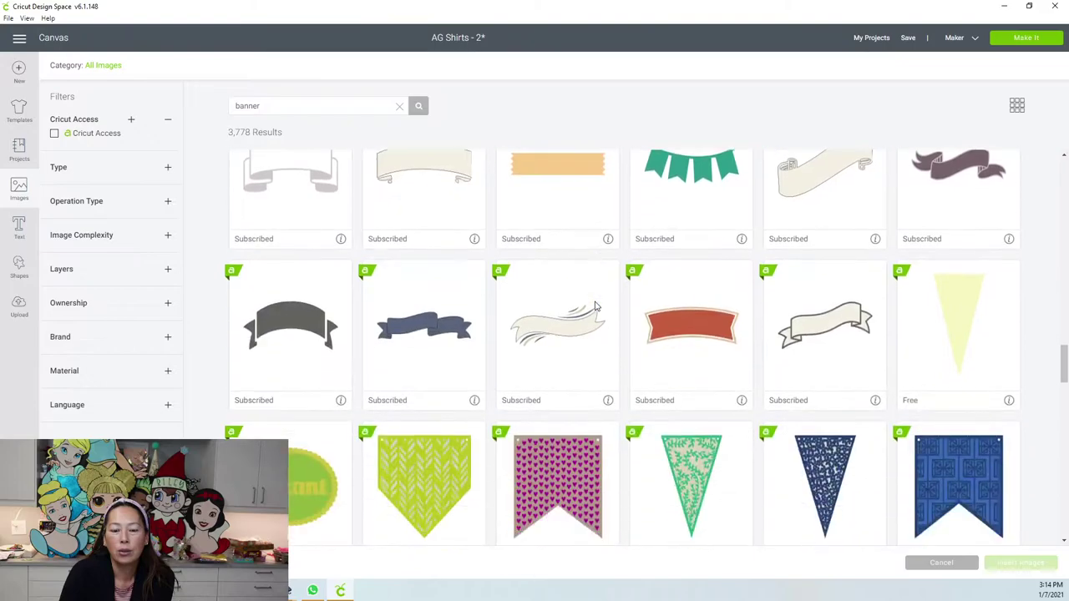
pyautogui.scroll(-2, 595, 306)
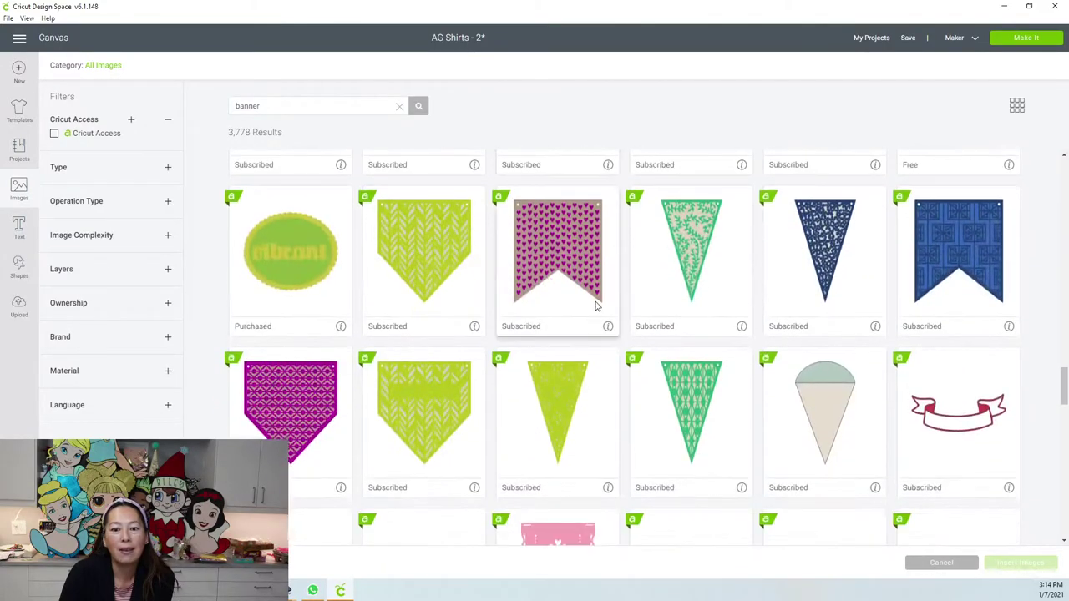
pyautogui.scroll(-2, 595, 307)
pyautogui.scroll(-2, 595, 306)
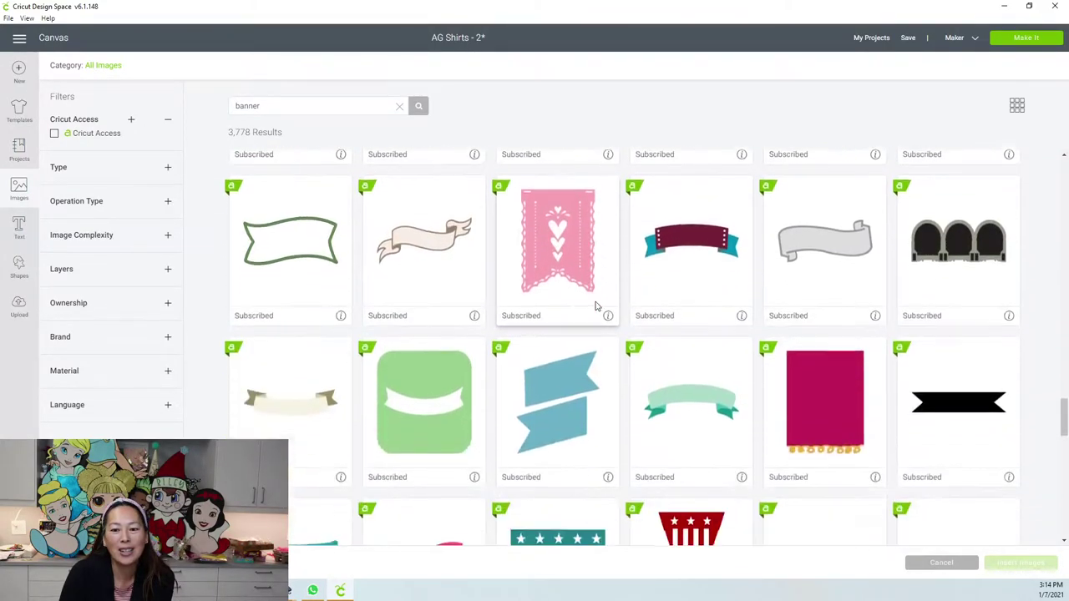
pyautogui.scroll(-1, 596, 307)
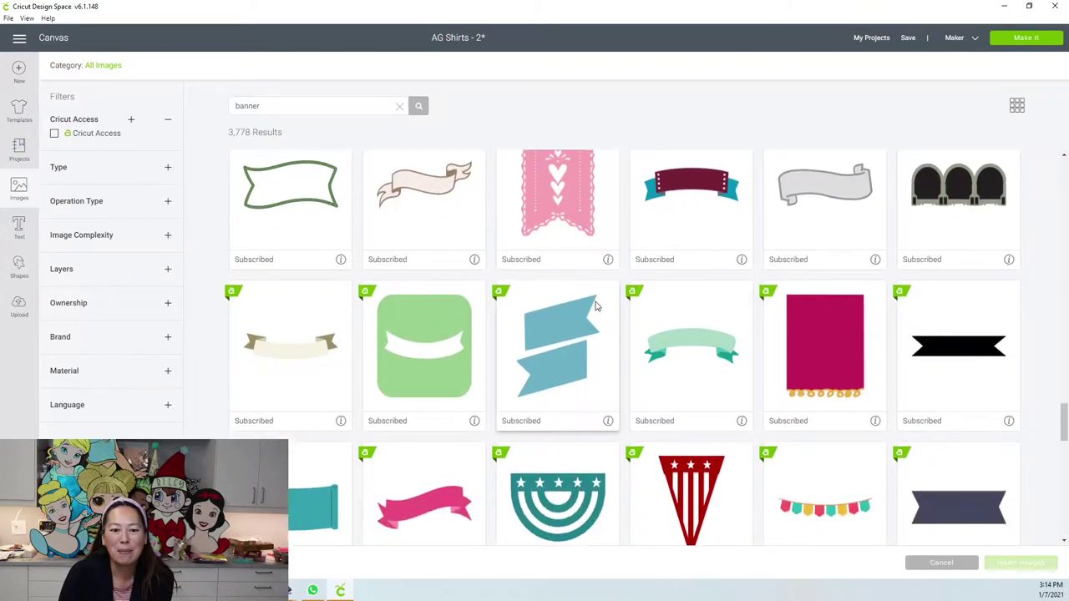
pyautogui.scroll(-3, 596, 306)
pyautogui.scroll(-2, 608, 318)
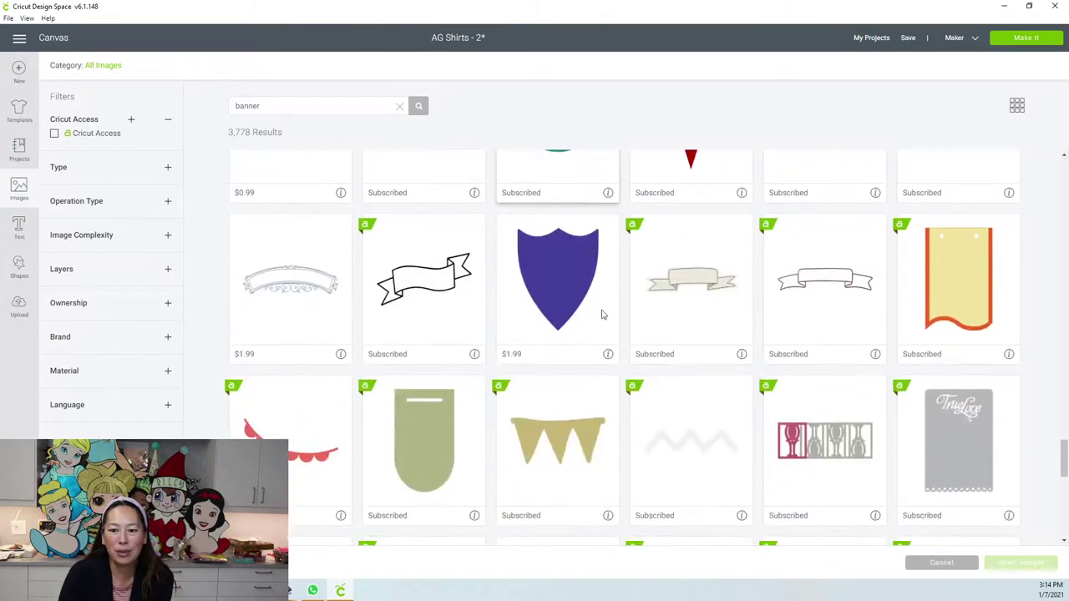
pyautogui.click(726, 319)
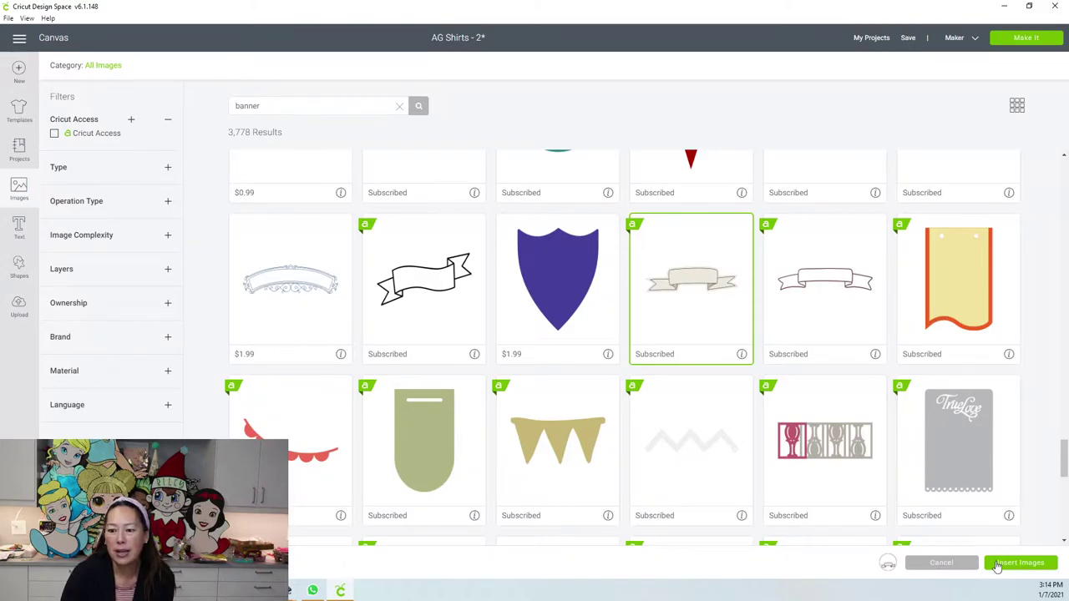
pyautogui.click(996, 566)
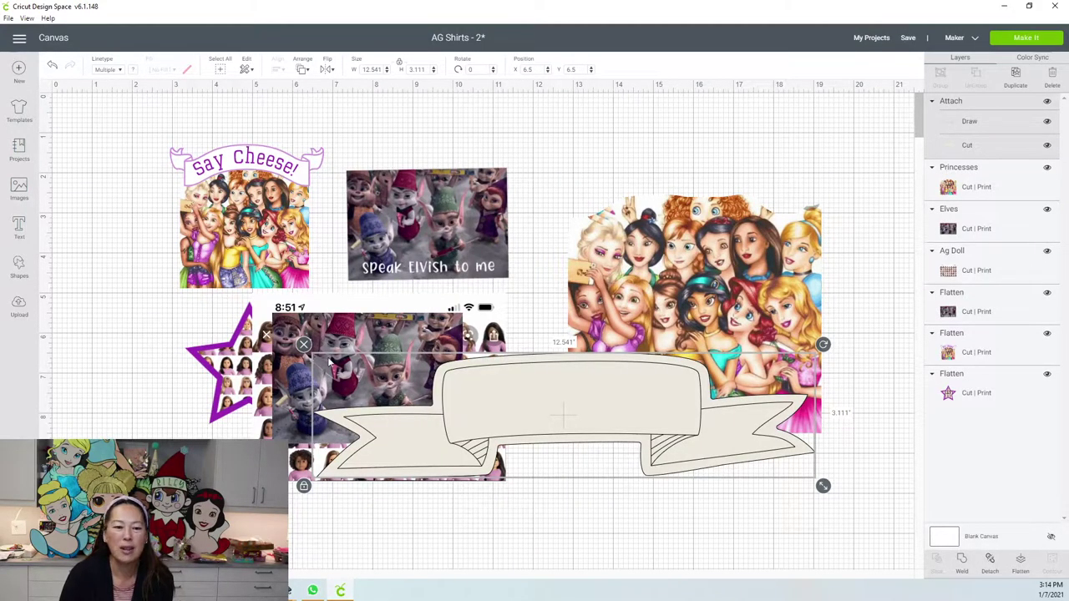
# Undo the beige banner and insert the orange outlined ribbon banner instead
pyautogui.hotkey('ctrl', 'z')
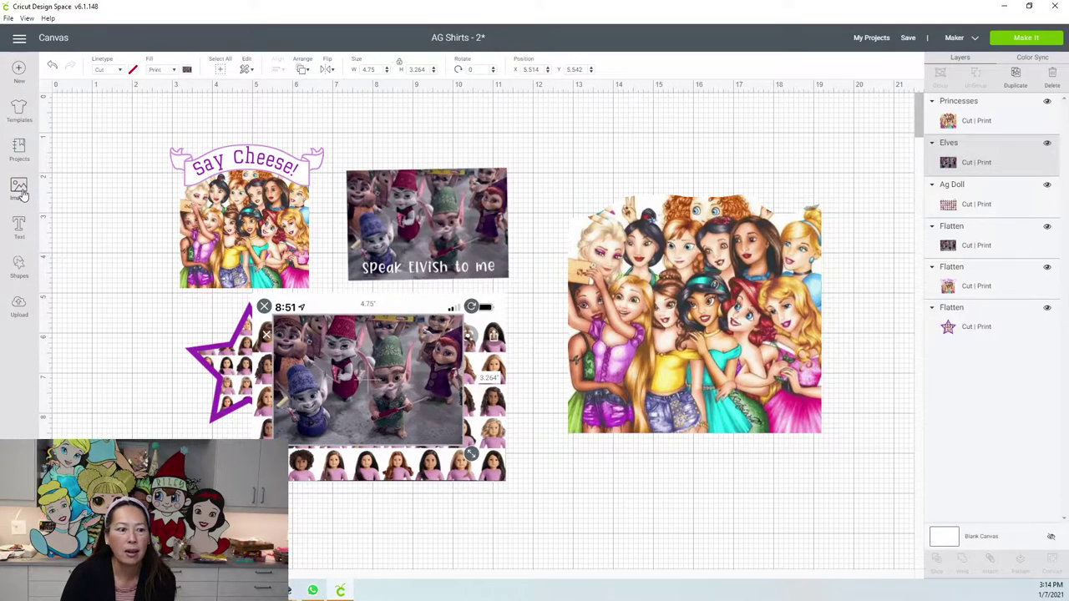
pyautogui.click(18, 192)
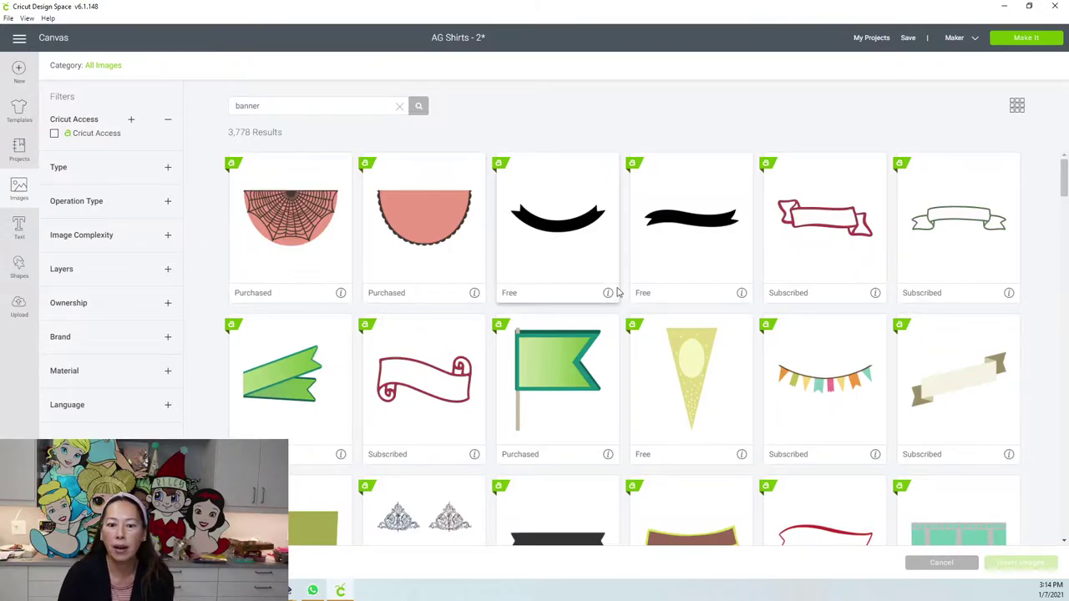
pyautogui.scroll(-5, 617, 291)
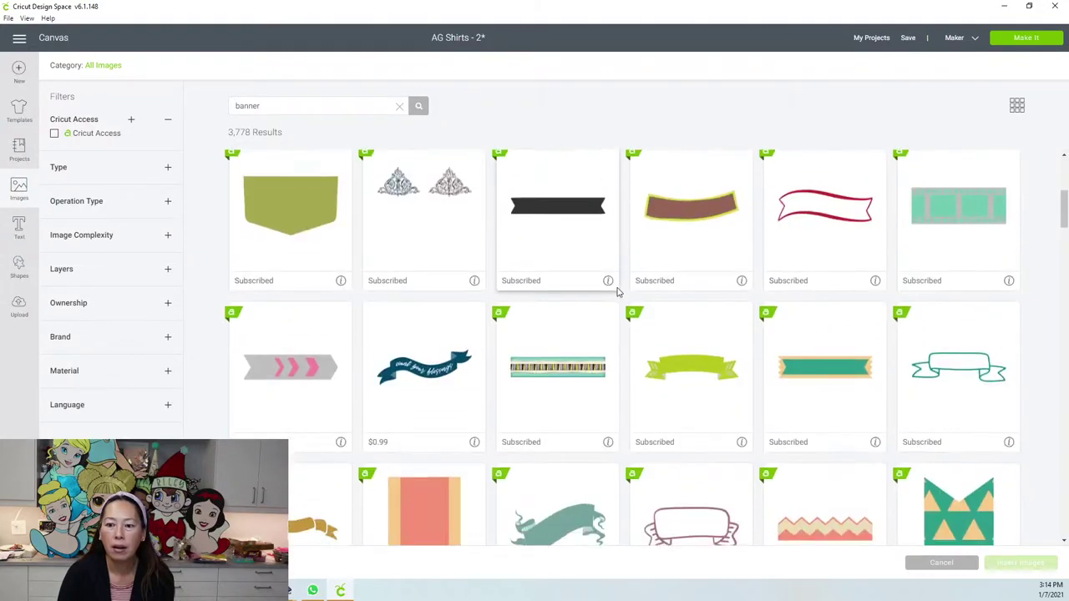
pyautogui.scroll(-2, 618, 291)
pyautogui.scroll(-2, 618, 291)
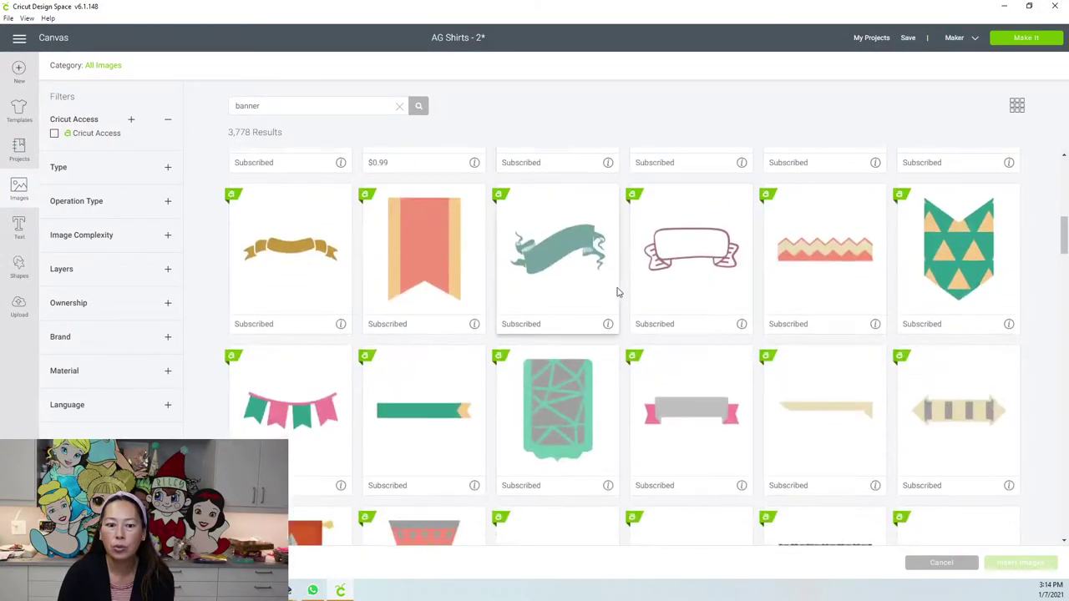
pyautogui.scroll(-8, 618, 291)
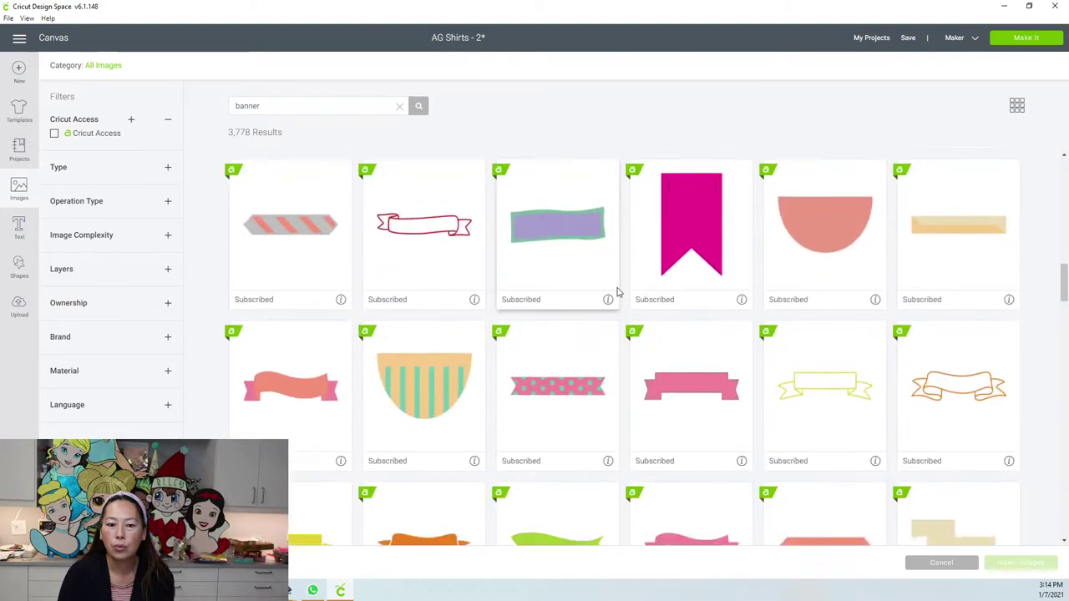
pyautogui.scroll(-2, 618, 291)
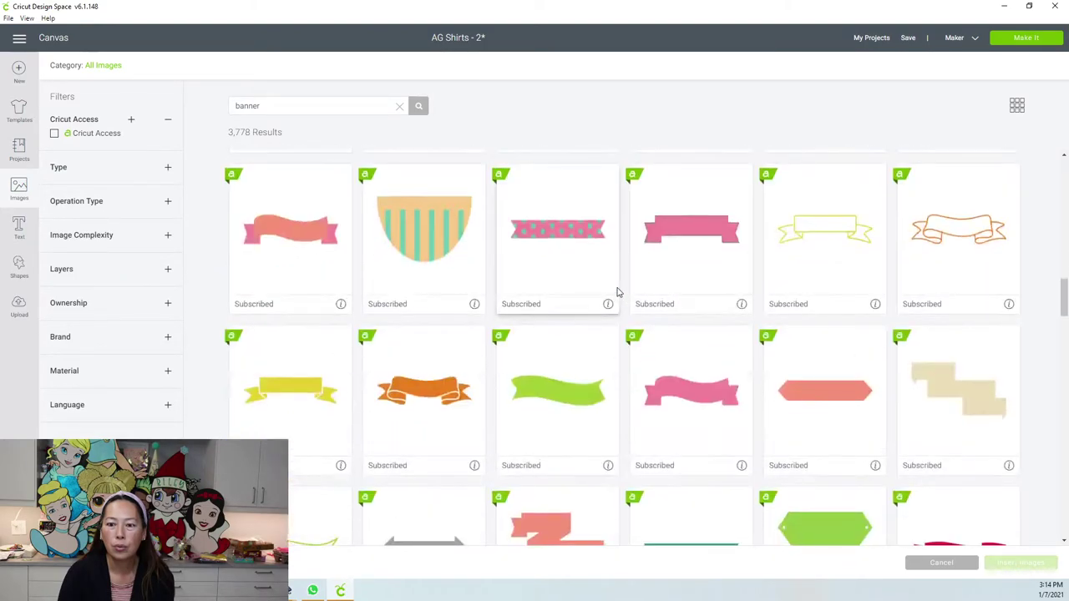
pyautogui.click(961, 241)
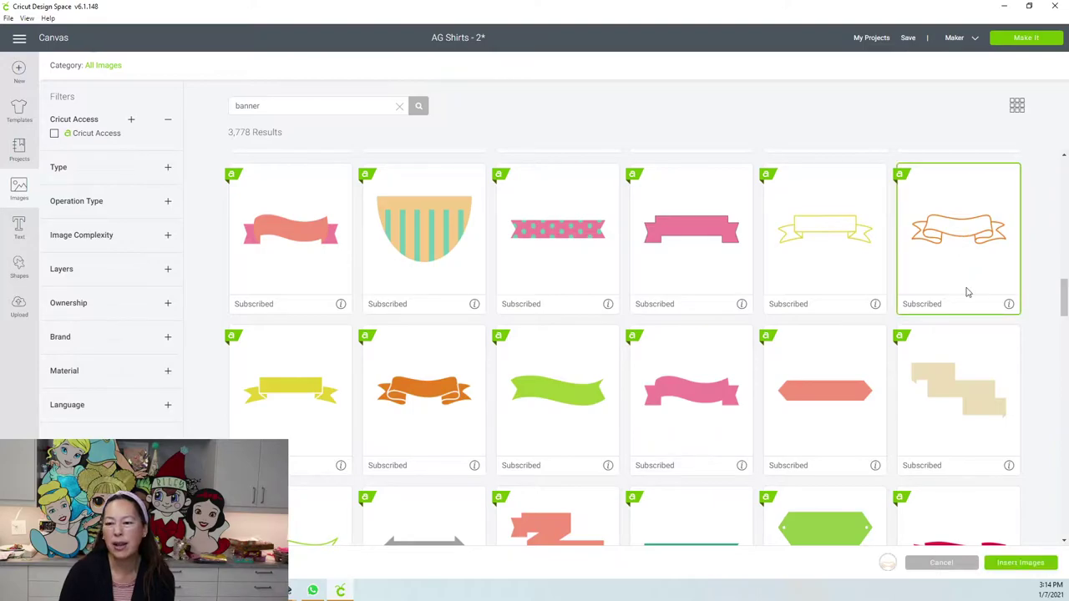
pyautogui.click(1014, 565)
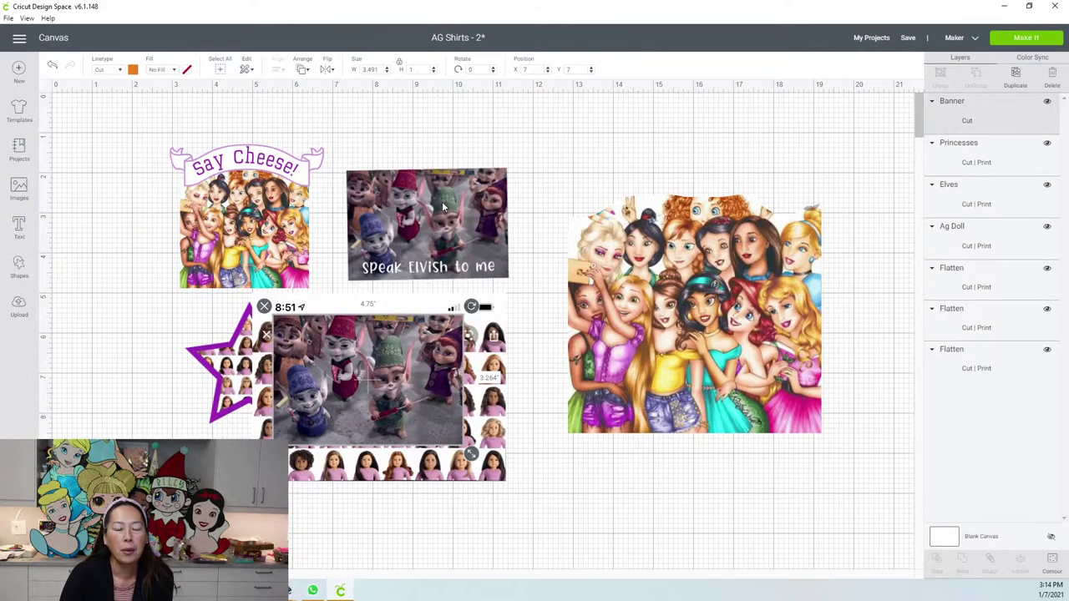
# Move the orange banner over the princesses image top and enlarge it to about 6.87 inches wide
pyautogui.moveTo(435, 389); pyautogui.dragTo(709, 180)
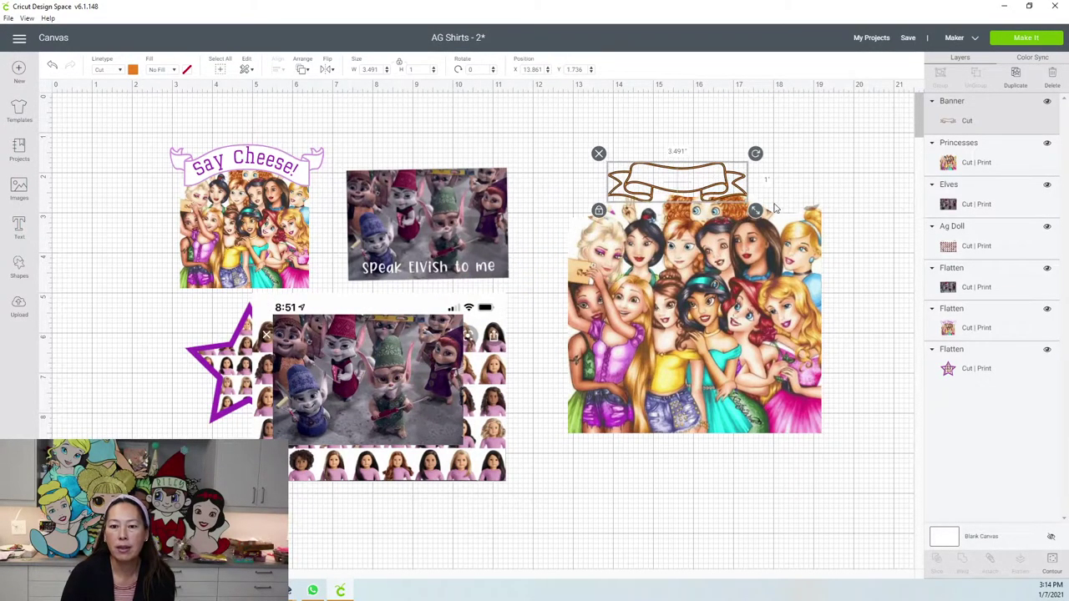
pyautogui.moveTo(755, 210); pyautogui.dragTo(866, 241)
pyautogui.moveTo(805, 218); pyautogui.dragTo(790, 207)
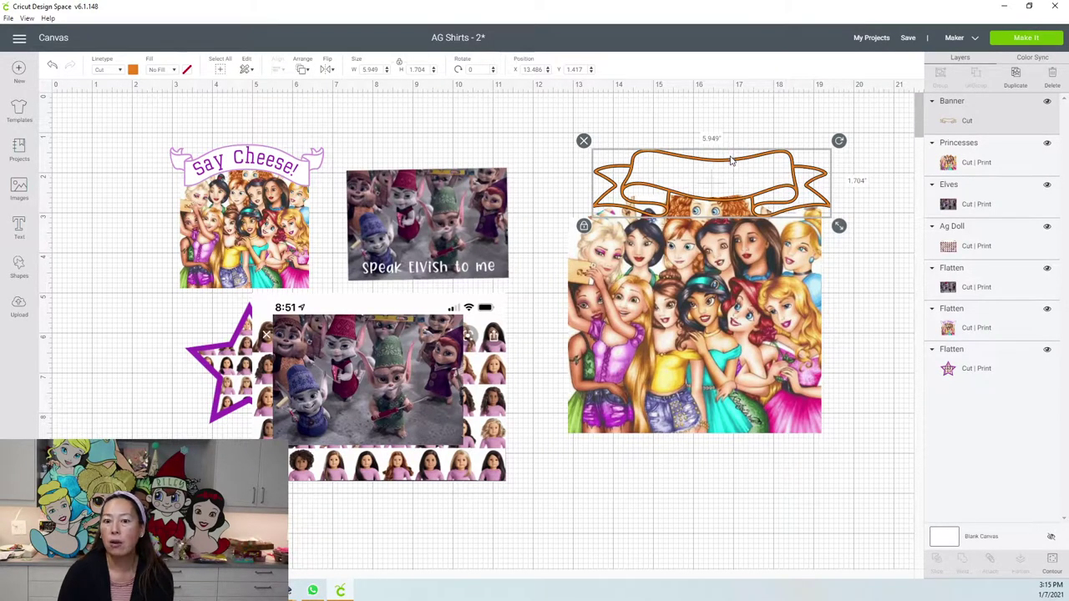
pyautogui.moveTo(732, 161); pyautogui.dragTo(720, 166)
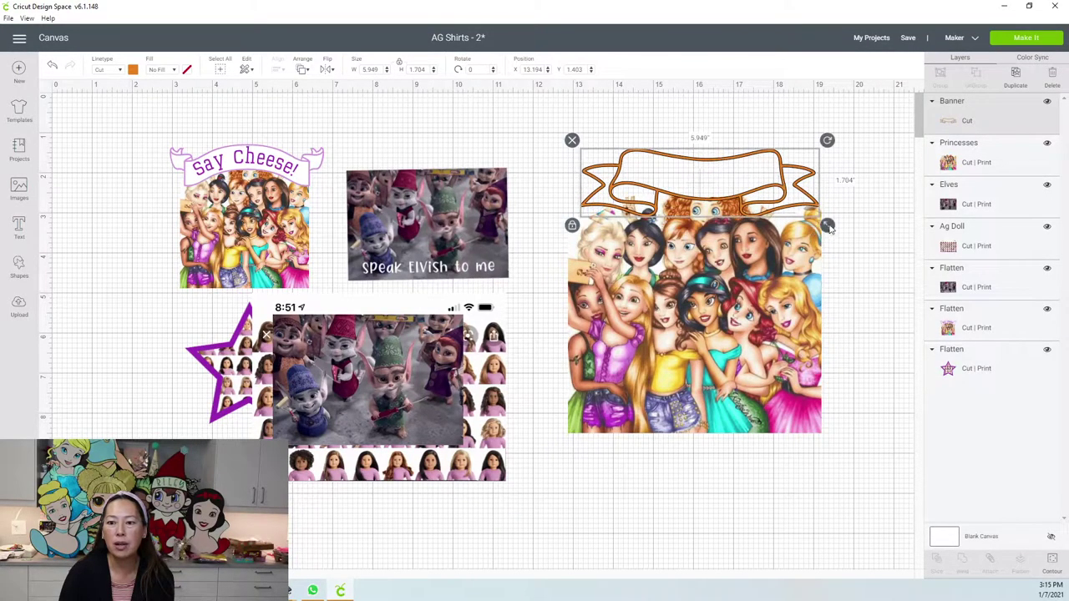
pyautogui.moveTo(828, 231); pyautogui.dragTo(851, 237)
pyautogui.moveTo(798, 212); pyautogui.dragTo(778, 211)
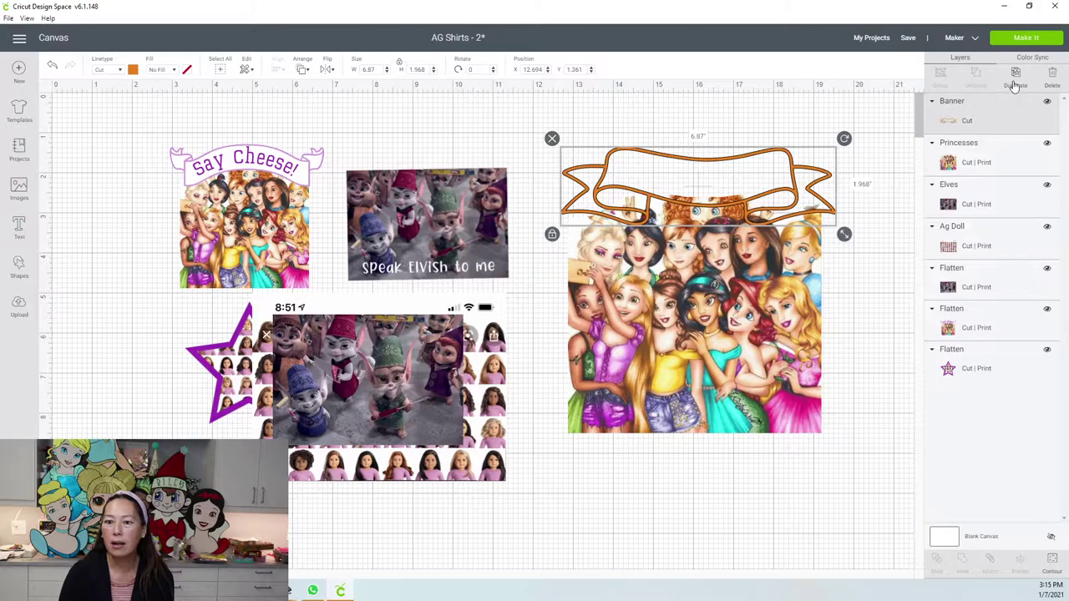
# Duplicate the banner, align the copy on the original, and select the lower Banner layer
pyautogui.hotkey('ctrl', 'd')
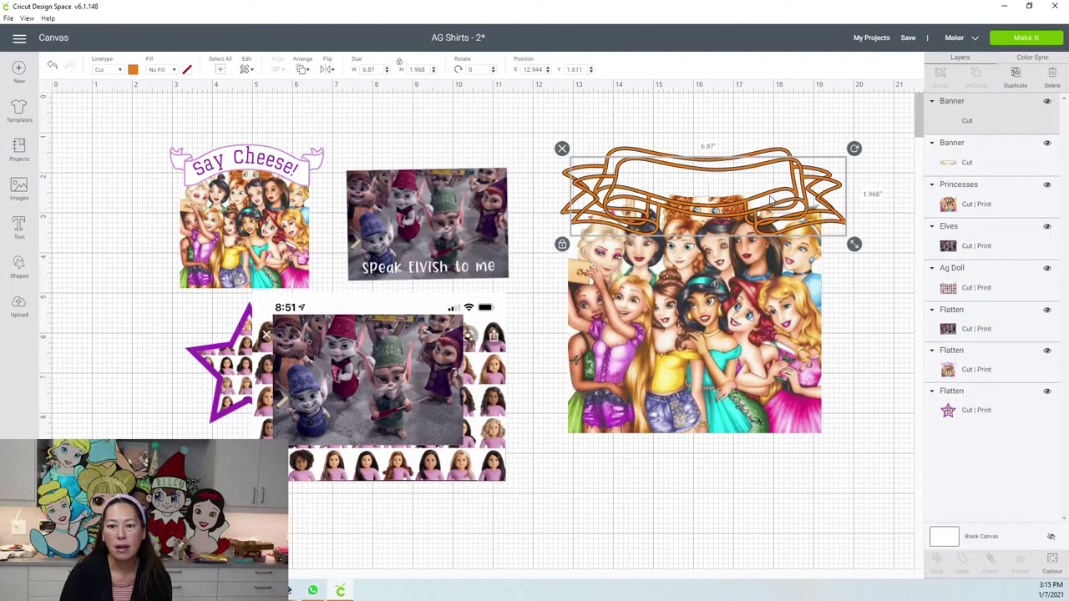
pyautogui.moveTo(775, 208); pyautogui.dragTo(765, 197)
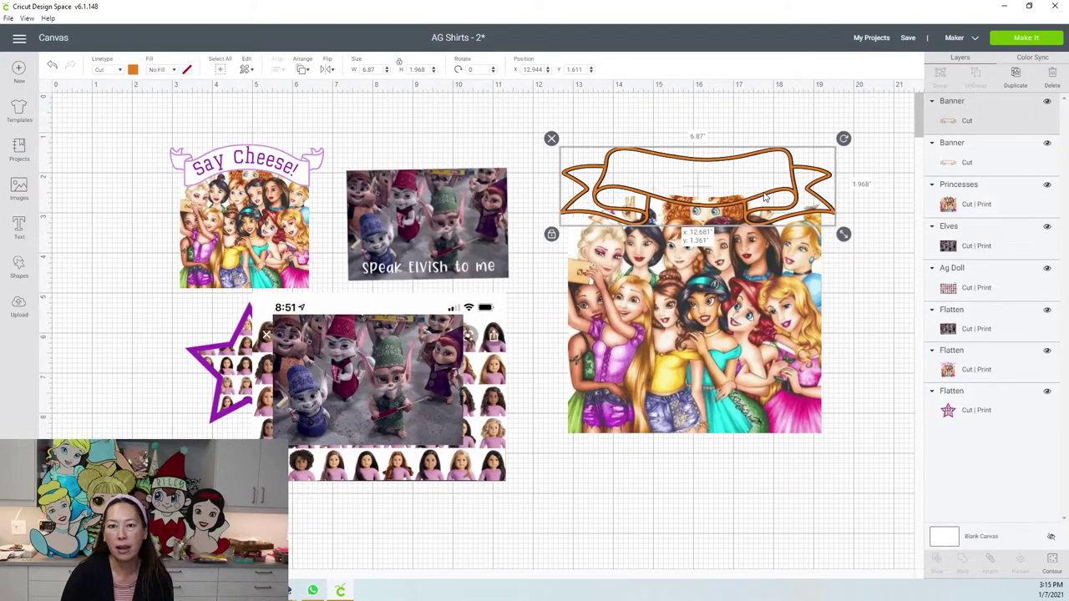
pyautogui.click(967, 160)
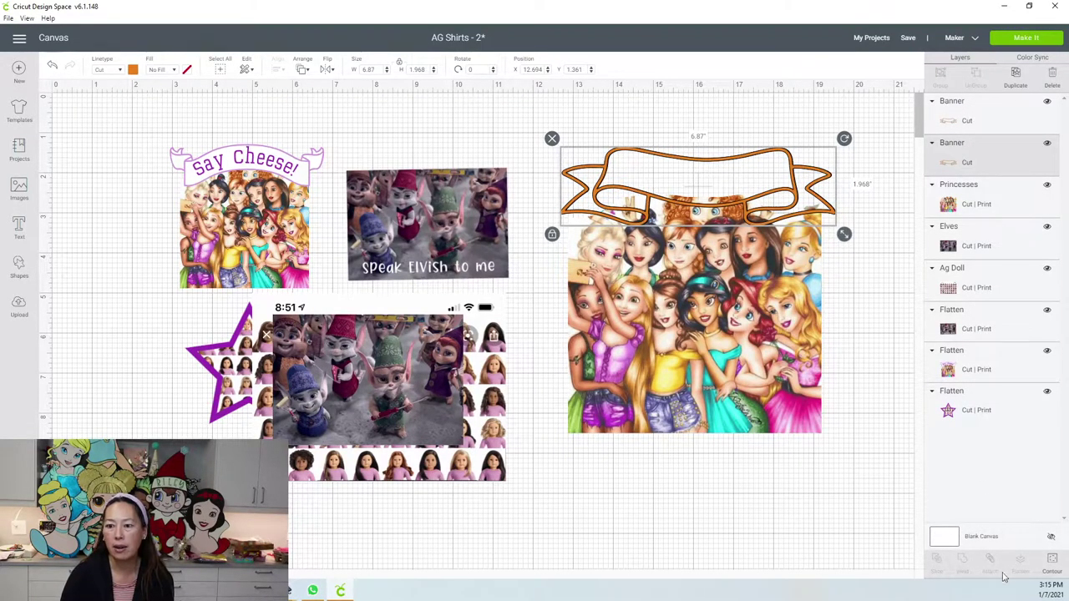
# Hide all cut contours of the lower banner piece
pyautogui.click(1052, 561)
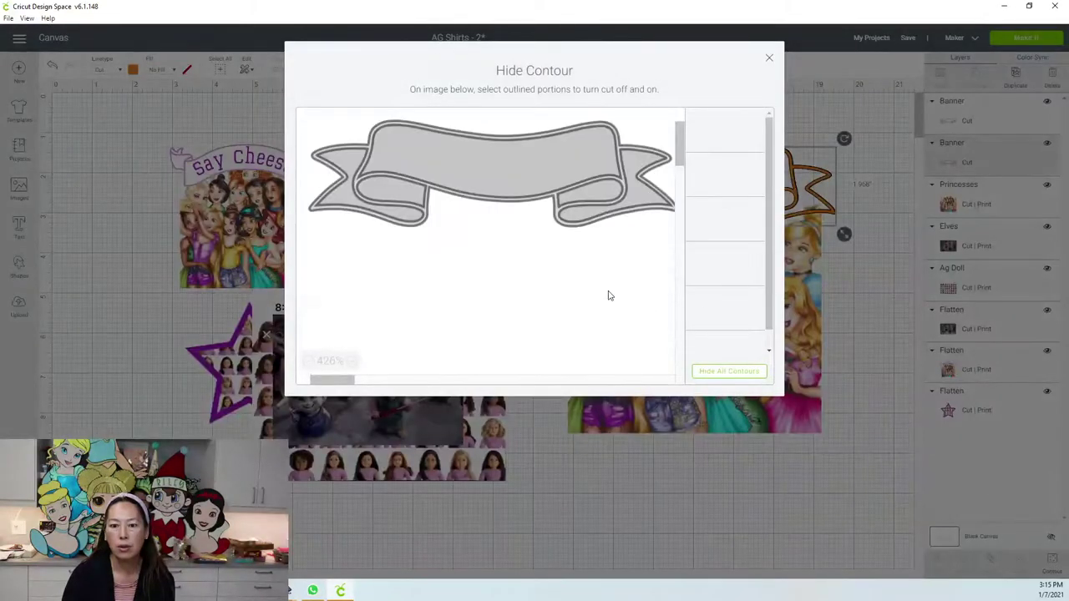
pyautogui.click(728, 371)
pyautogui.click(769, 61)
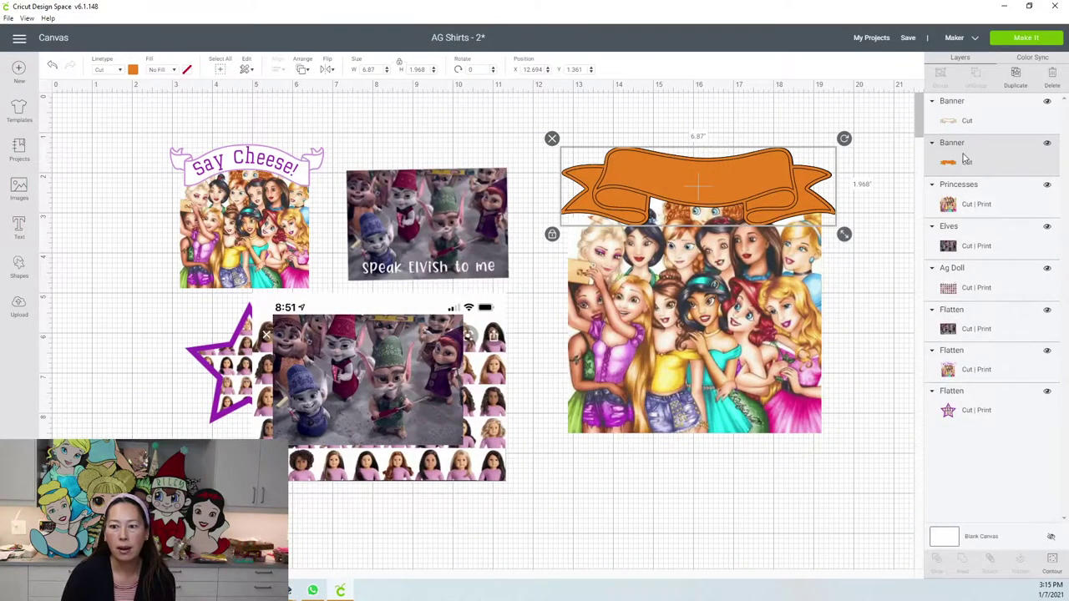
# Colour the inner banner piece white and the banner outline purple
pyautogui.click(134, 70)
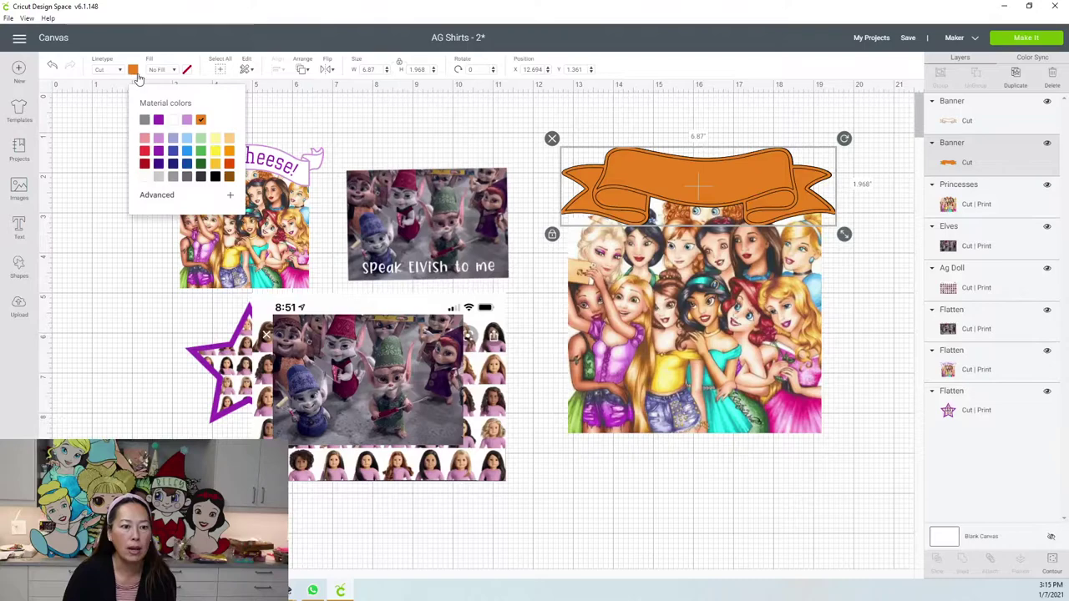
pyautogui.click(172, 120)
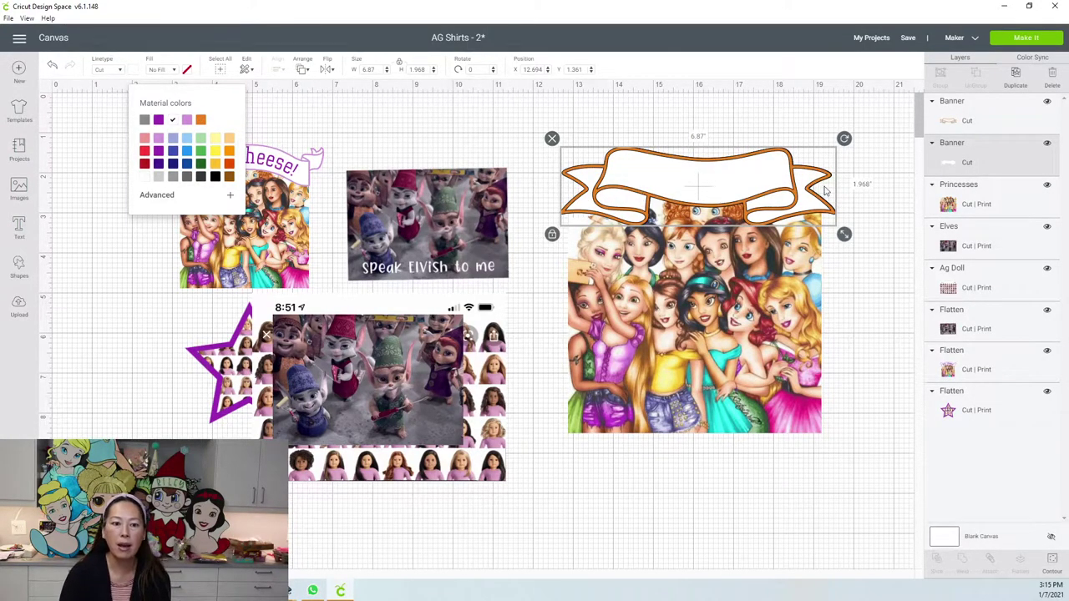
pyautogui.click(933, 117)
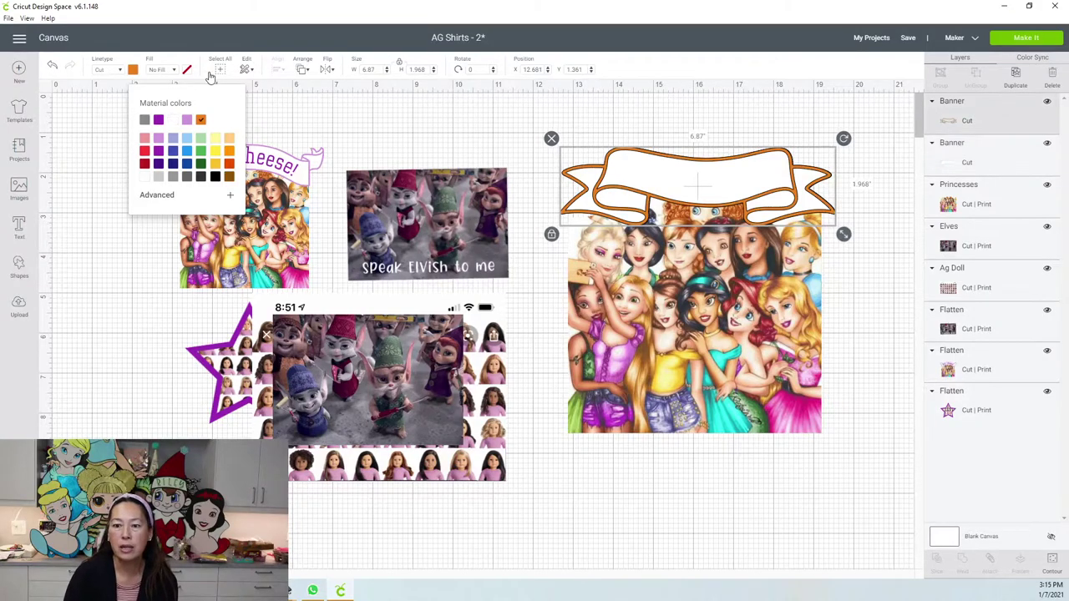
pyautogui.click(158, 121)
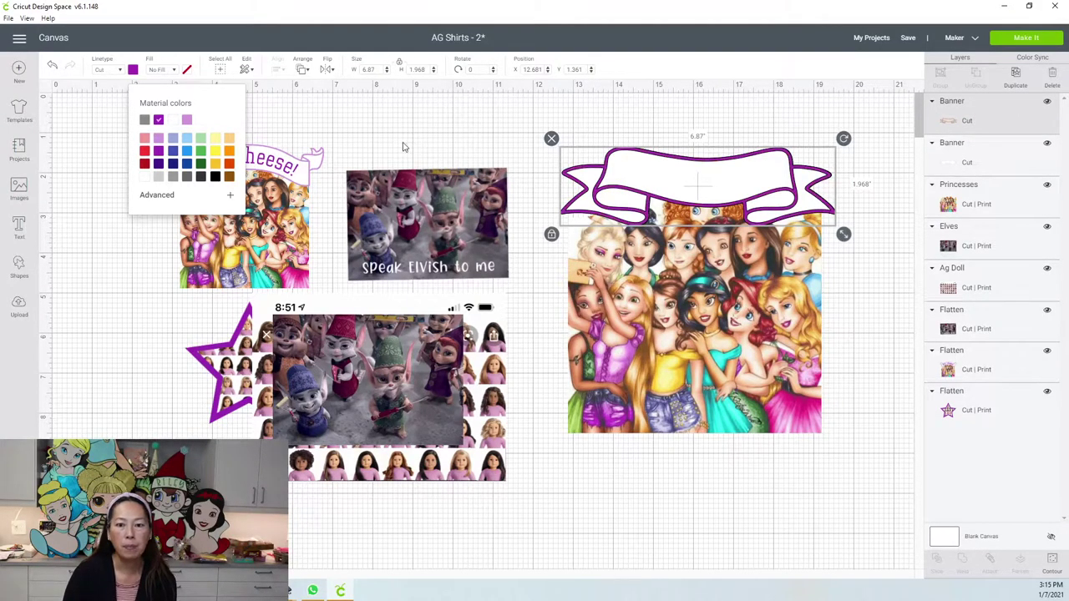
# Add 'say cheese!' text and bend it into an arc with Curve
pyautogui.click(380, 157)
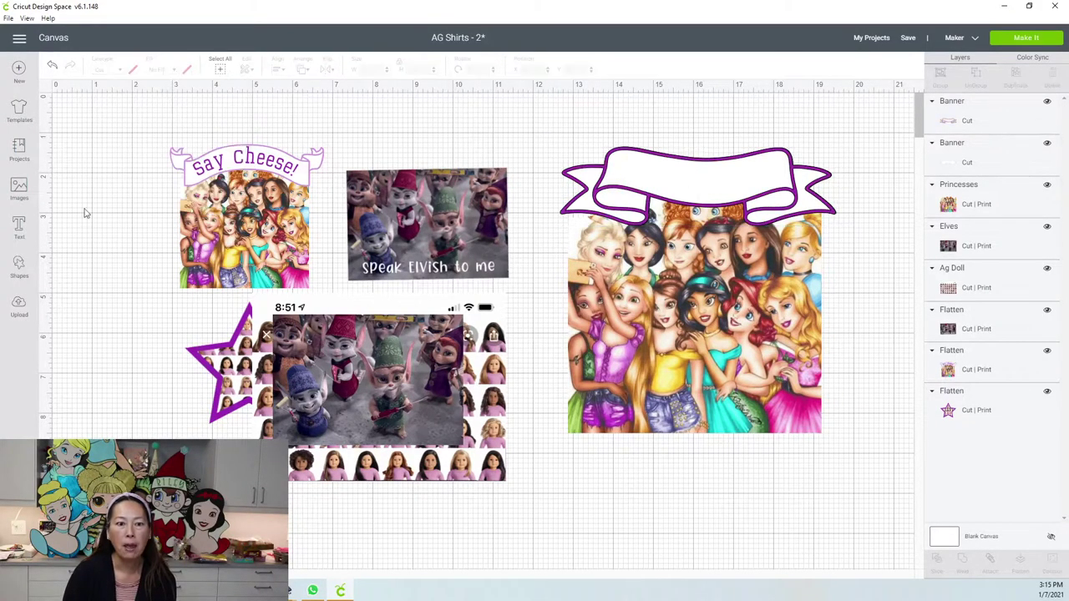
pyautogui.click(19, 227)
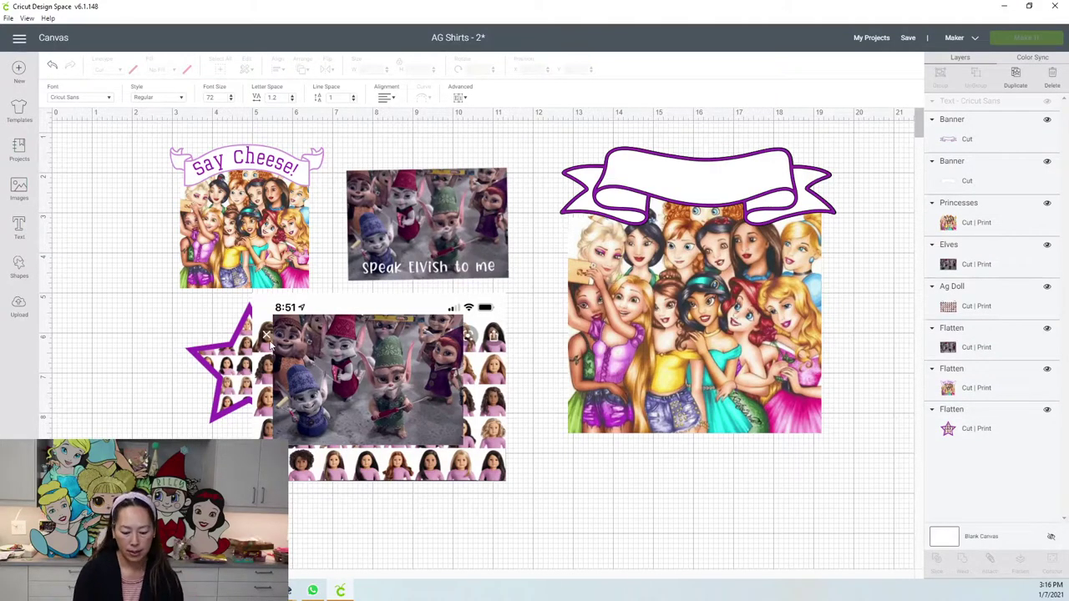
pyautogui.write('say c')
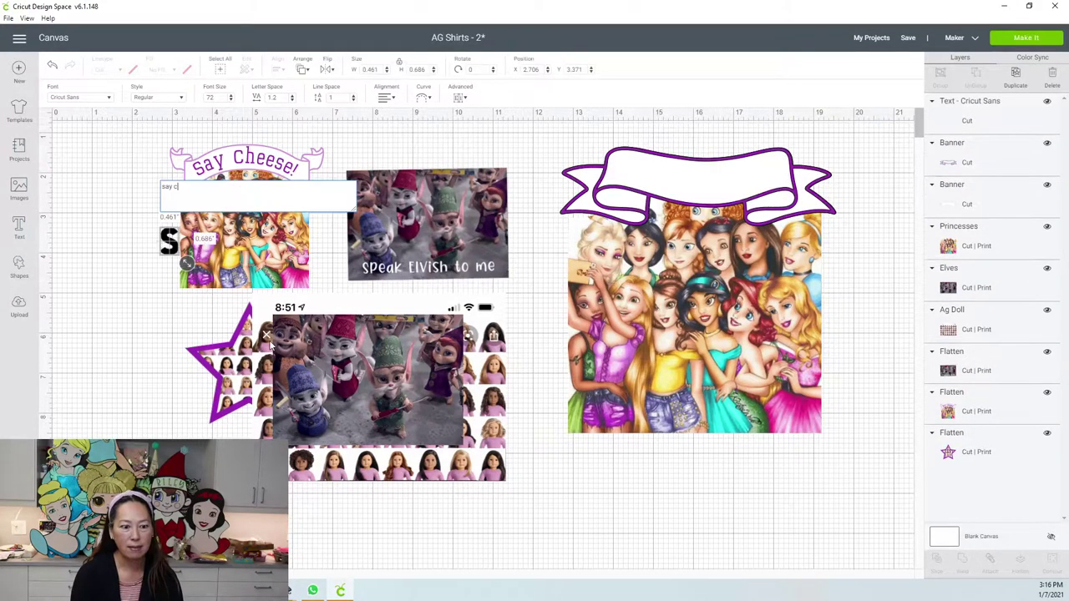
pyautogui.write('heese!')
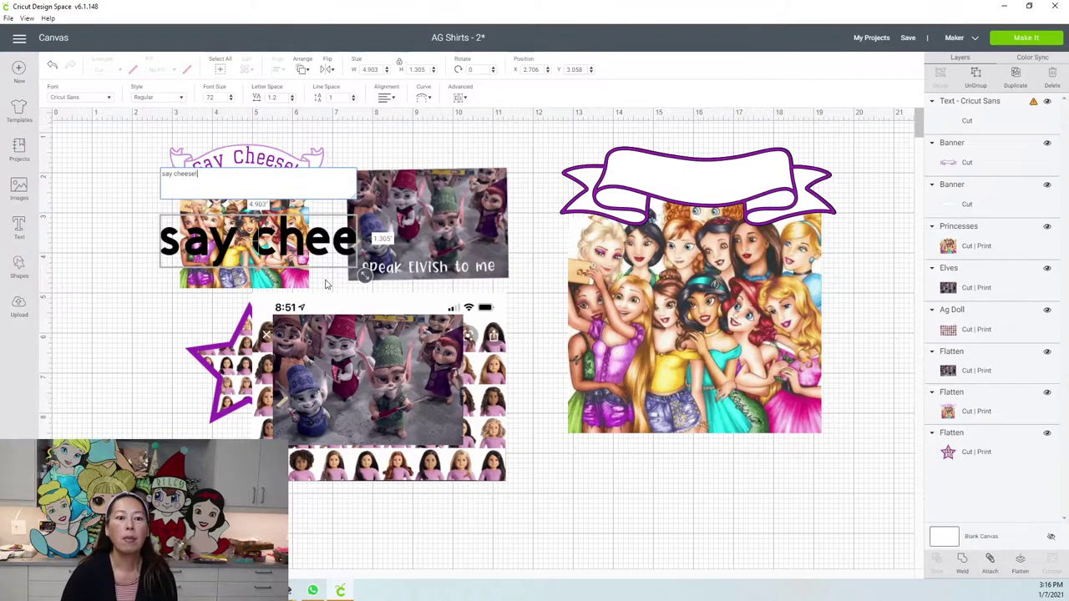
pyautogui.click(424, 98)
pyautogui.moveTo(398, 135); pyautogui.dragTo(371, 135)
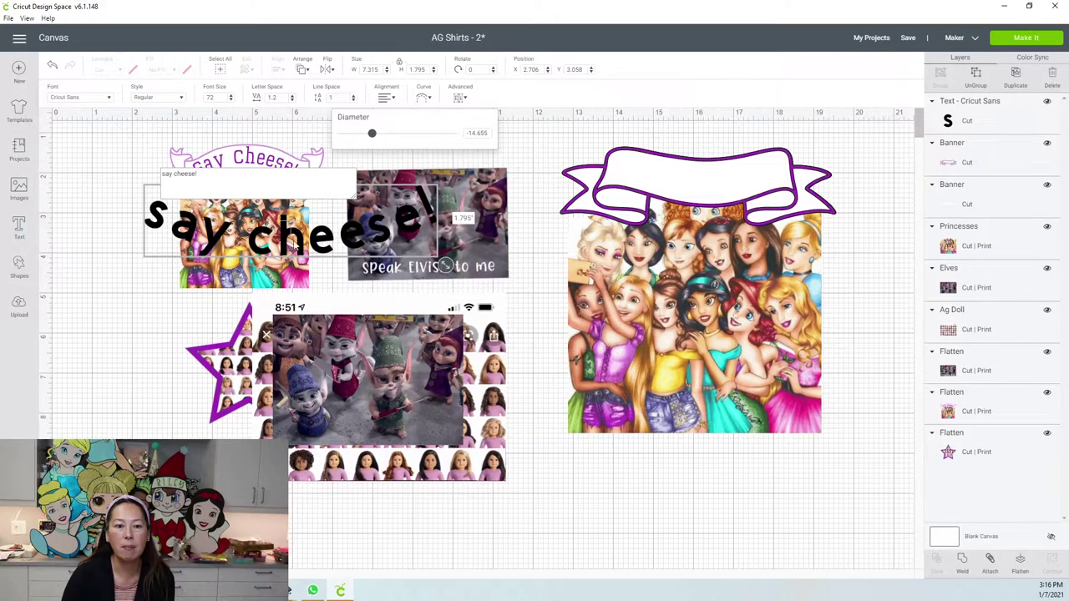
# Place the curved text on the purple banner, shrink and tilt it slightly, and colour it lavender
pyautogui.moveTo(296, 245); pyautogui.dragTo(642, 179)
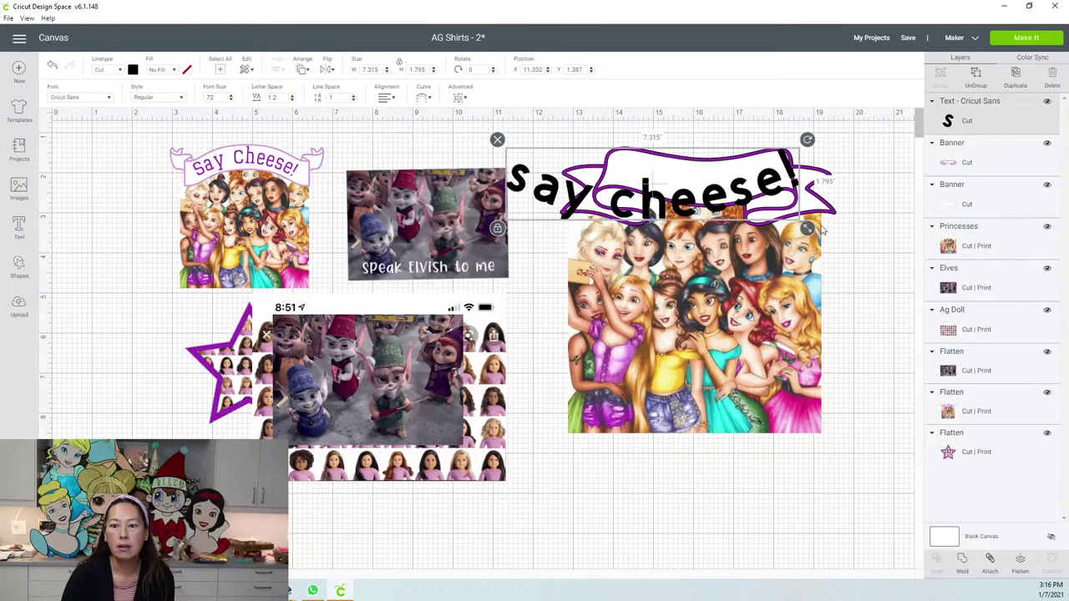
pyautogui.moveTo(816, 230); pyautogui.dragTo(776, 195)
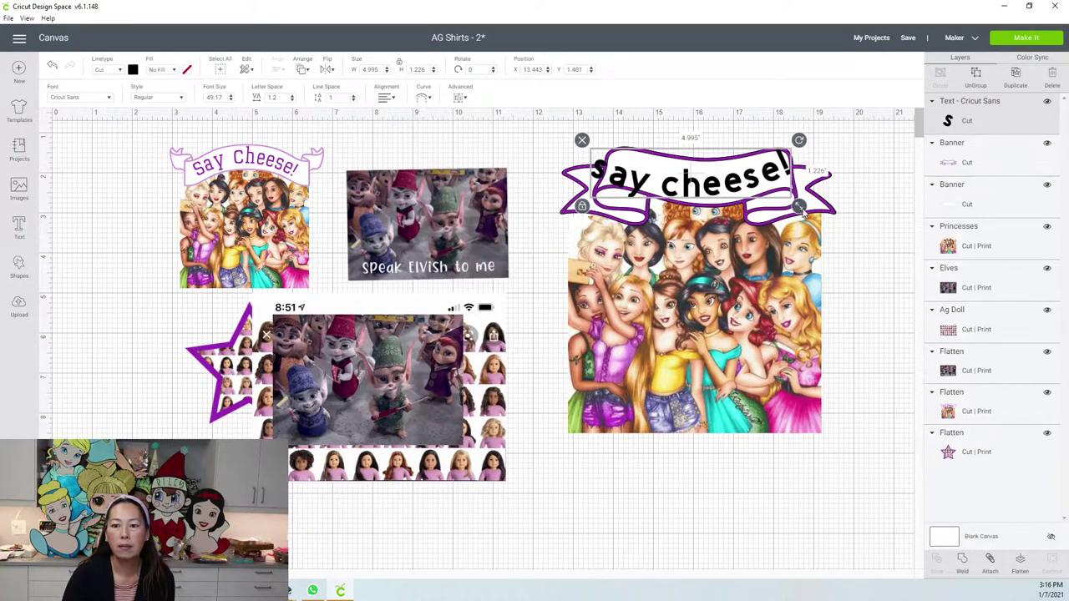
pyautogui.moveTo(799, 207); pyautogui.dragTo(793, 147)
pyautogui.moveTo(758, 184); pyautogui.dragTo(760, 173)
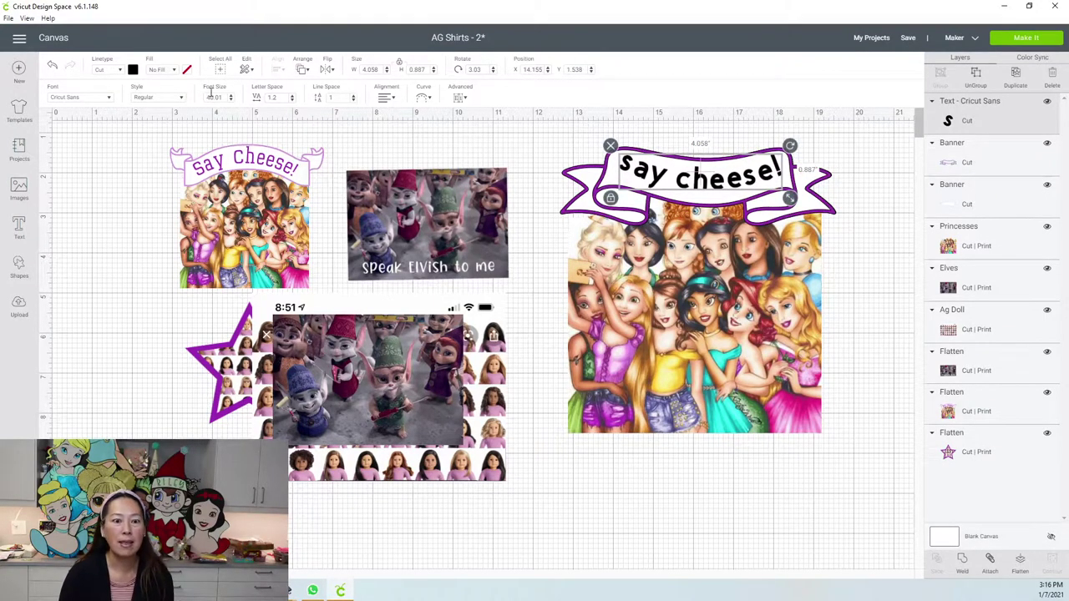
pyautogui.click(132, 71)
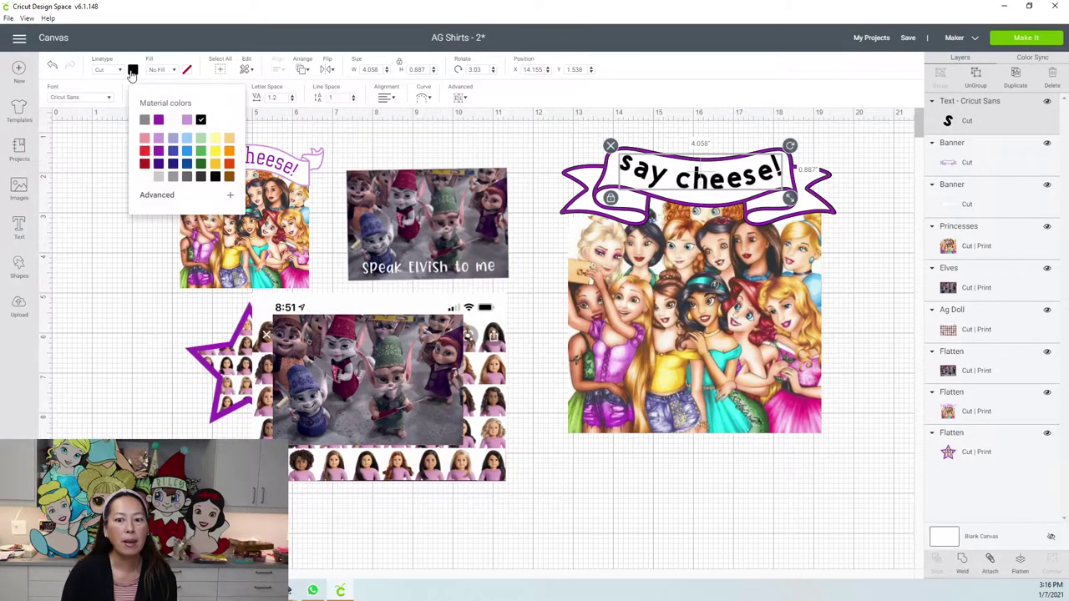
pyautogui.click(186, 119)
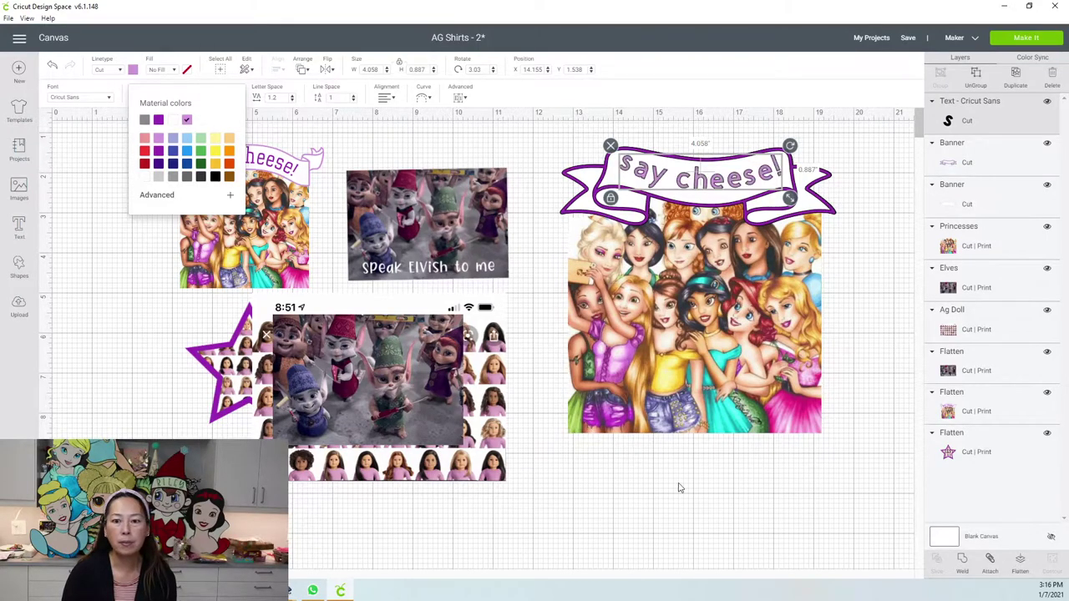
pyautogui.click(755, 505)
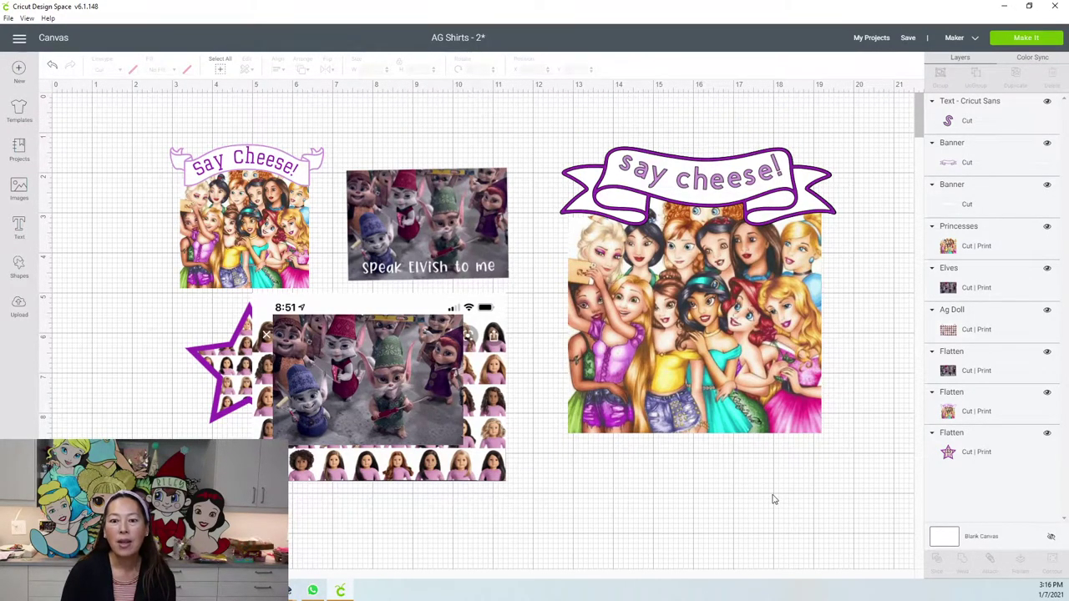
# Split the princess design back into layers and recolour the banner outline from purple to blue
pyautogui.moveTo(849, 494); pyautogui.dragTo(566, 142)
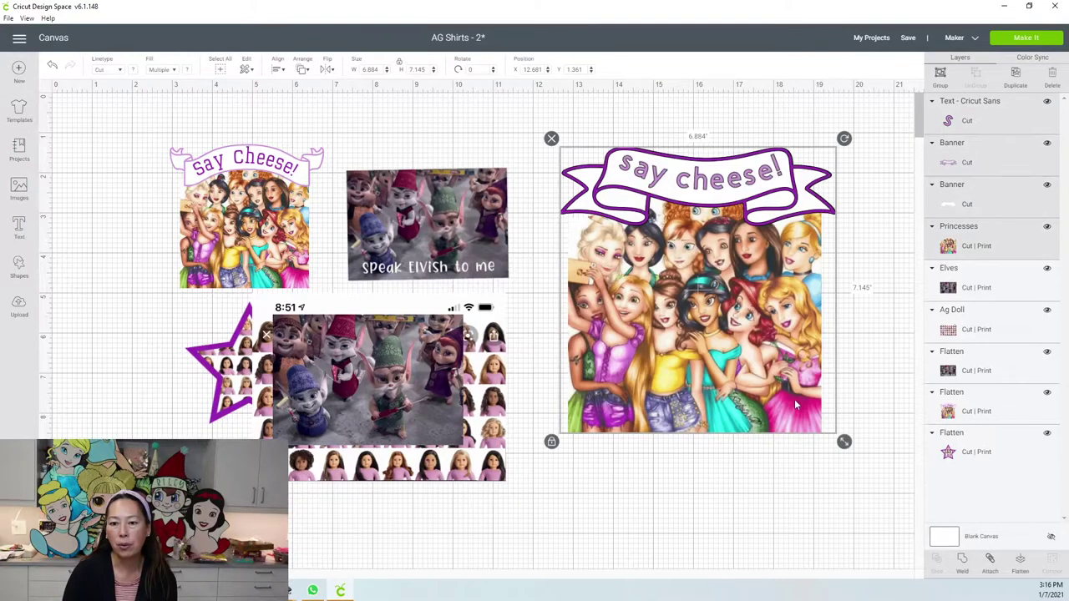
pyautogui.click(1019, 561)
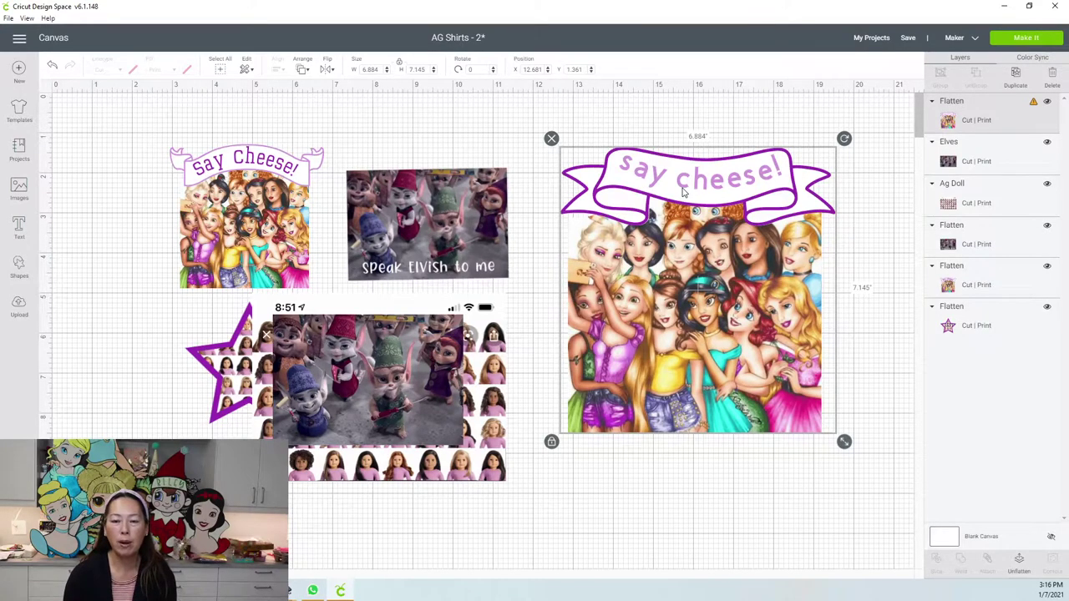
pyautogui.click(1018, 563)
pyautogui.click(829, 253)
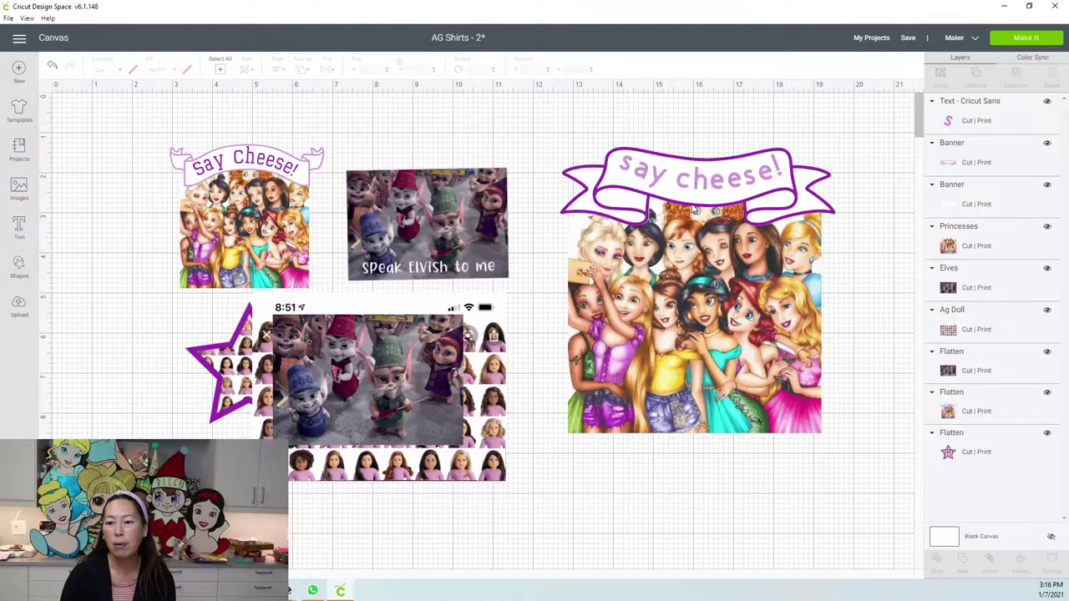
pyautogui.click(964, 159)
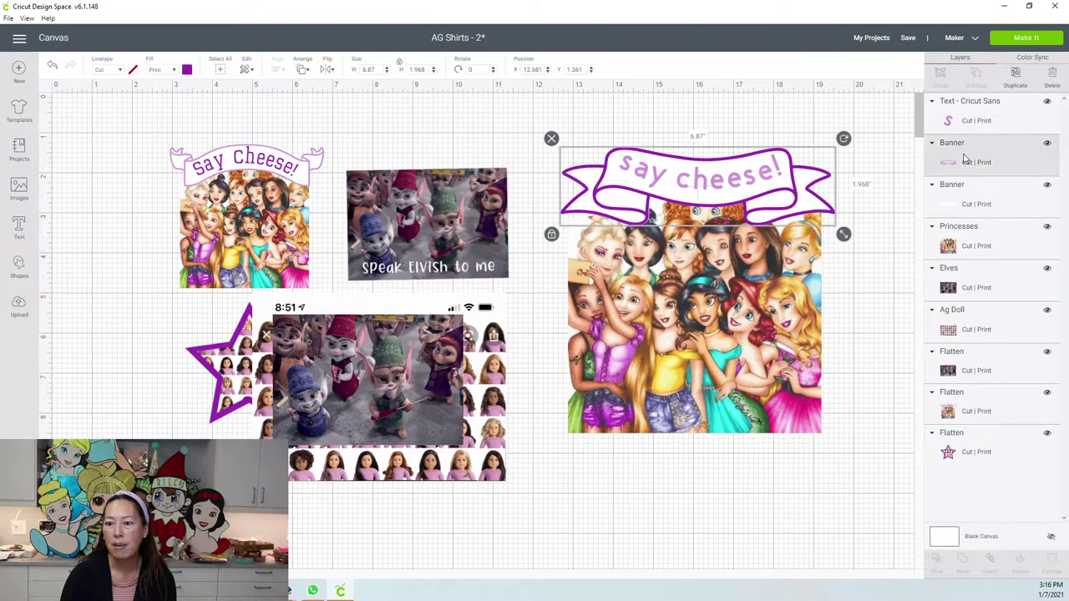
pyautogui.click(188, 70)
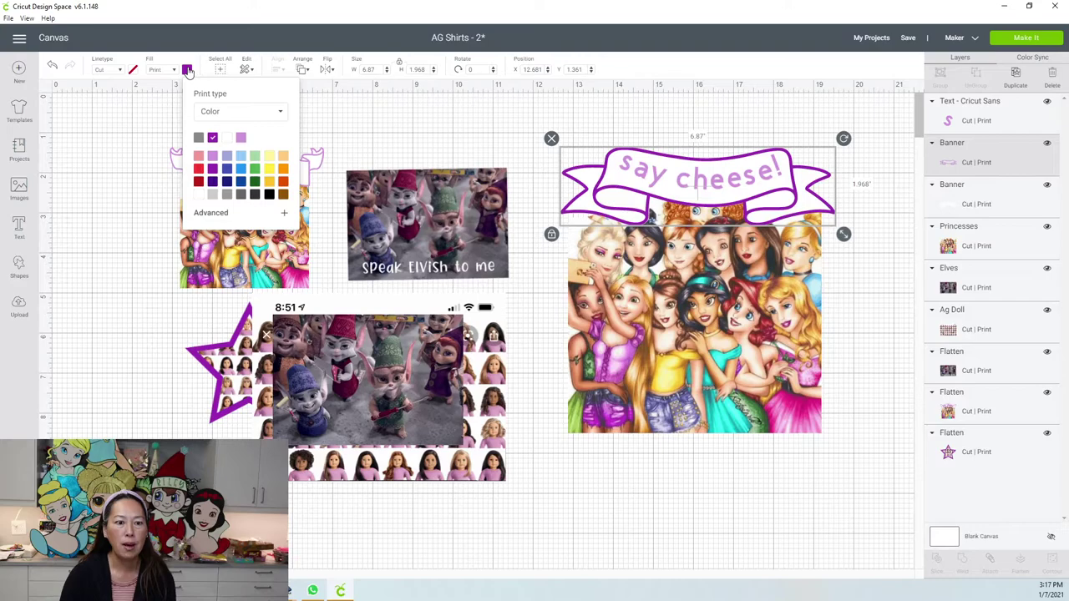
pyautogui.click(240, 170)
pyautogui.moveTo(838, 471); pyautogui.dragTo(589, 144)
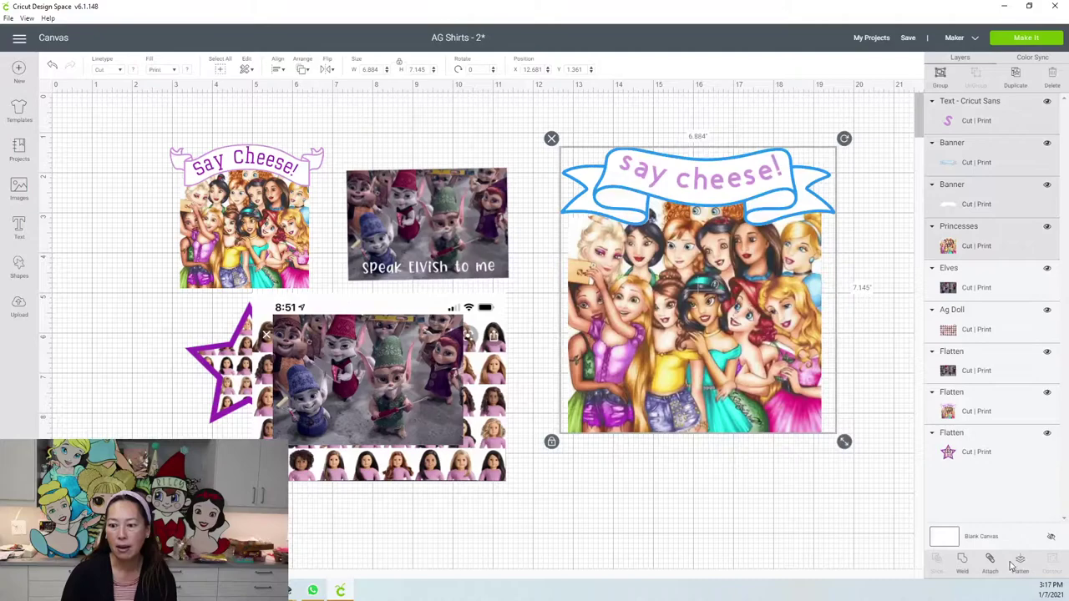
# Flatten the blue-banner princess design, shrink it to 3.426 × 3.556 inches, and move it right
pyautogui.click(1019, 558)
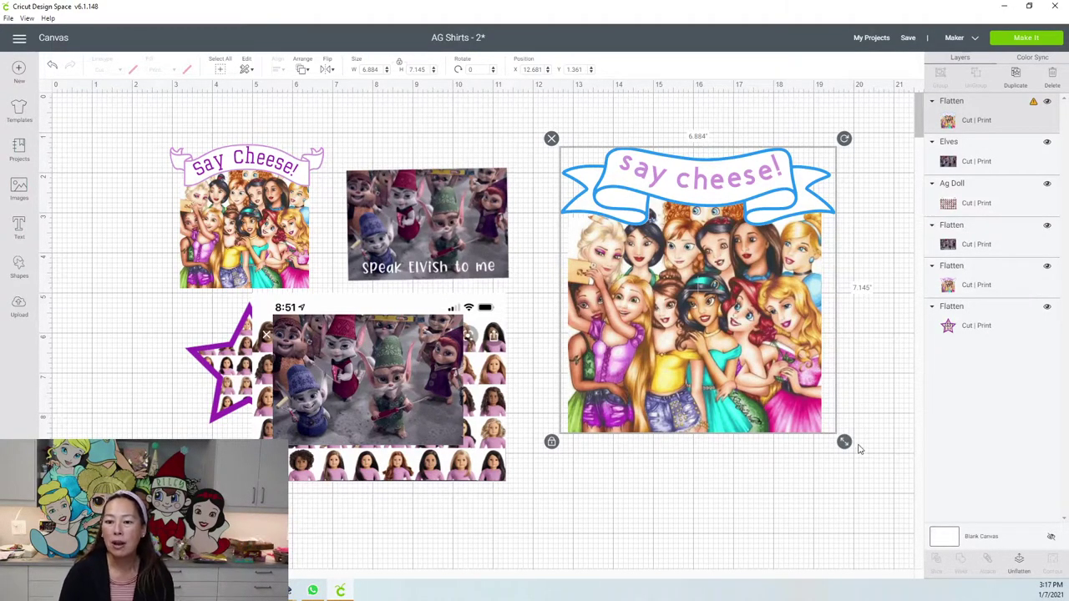
pyautogui.moveTo(849, 446); pyautogui.dragTo(709, 302)
pyautogui.moveTo(673, 215); pyautogui.dragTo(774, 268)
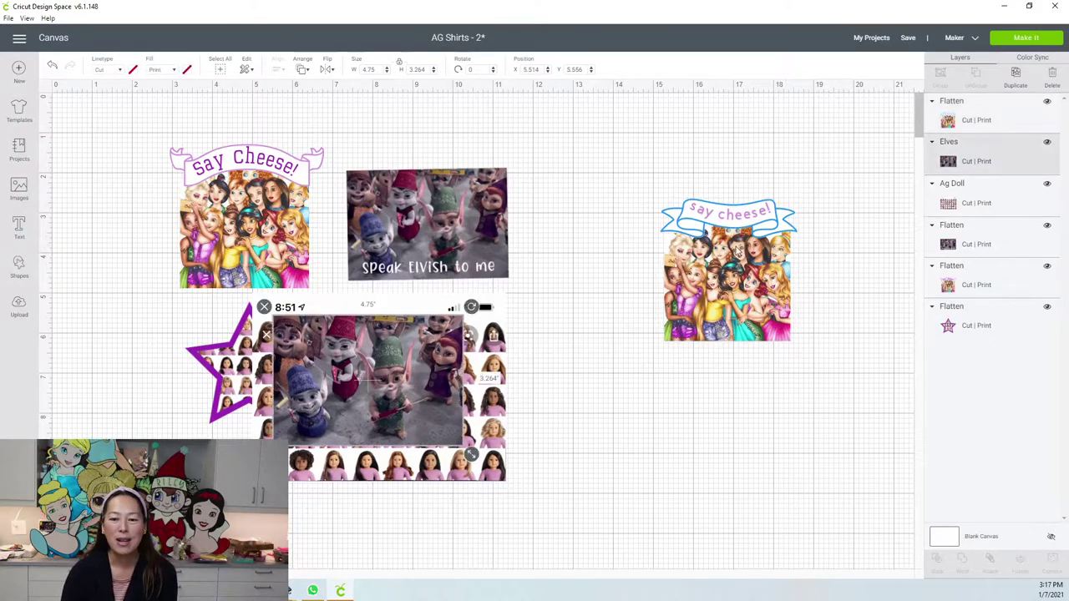
# Move say cheese down and the elves picture right, then add 'speak elvish to me' text in Lemon Crush
pyautogui.moveTo(668, 213); pyautogui.dragTo(661, 410)
pyautogui.moveTo(376, 351); pyautogui.dragTo(673, 217)
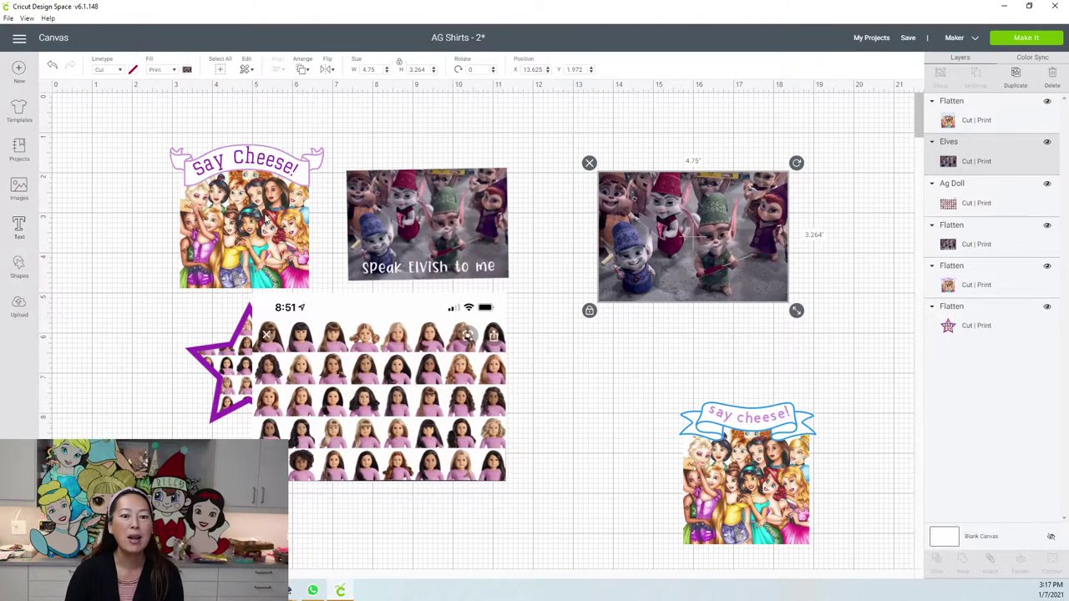
pyautogui.press('t')
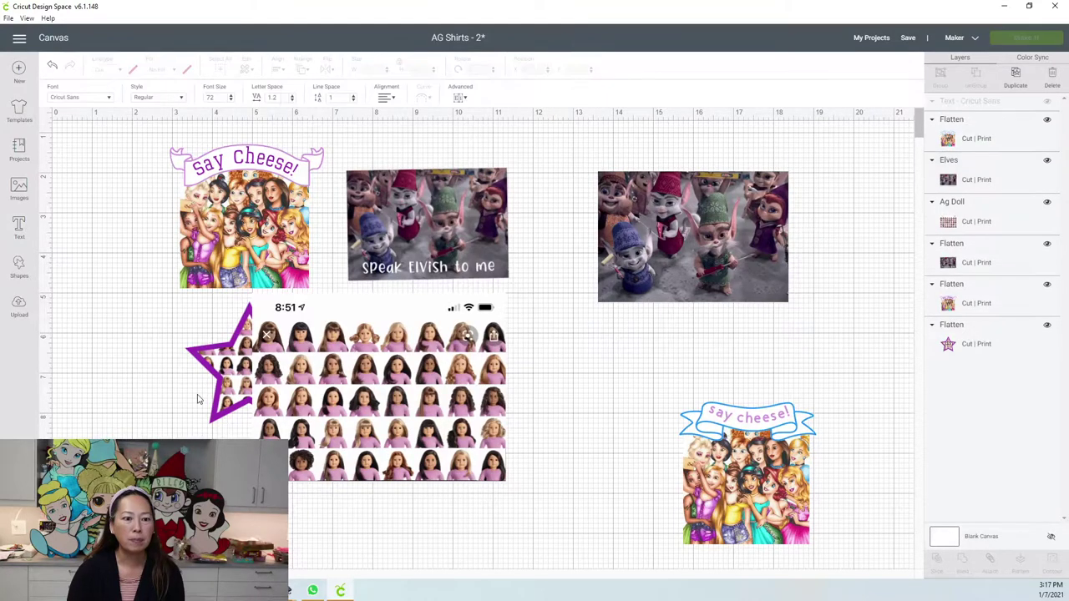
pyautogui.click(75, 98)
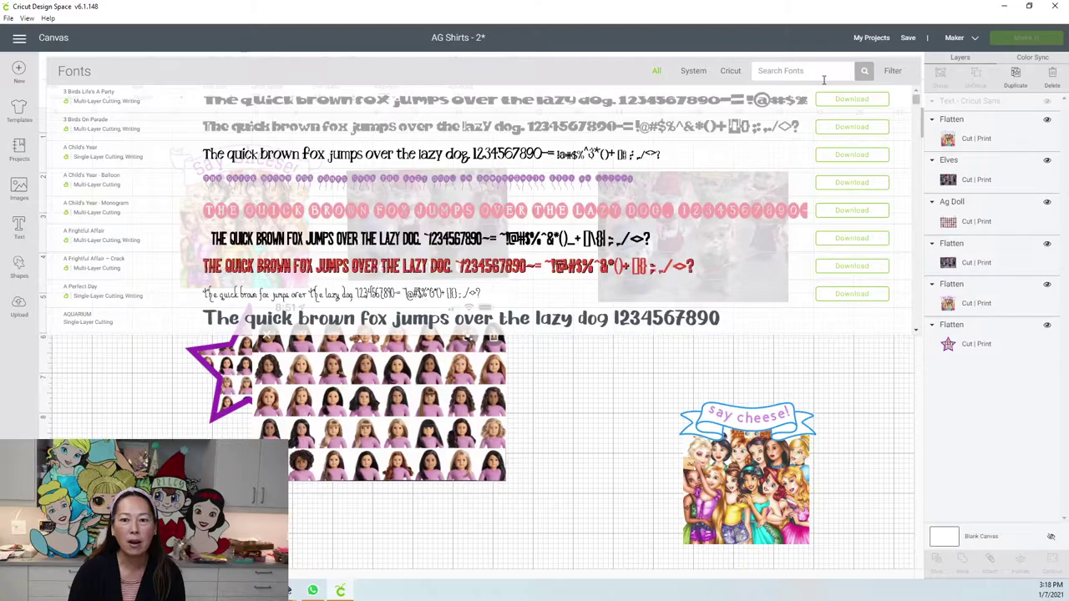
pyautogui.write('lemon')
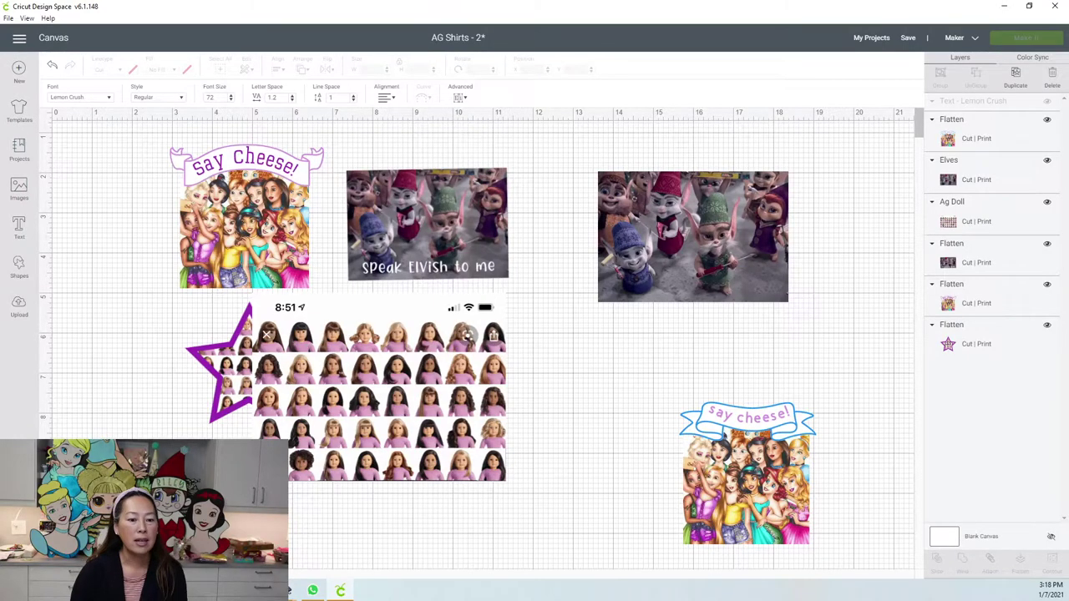
pyautogui.write('speak')
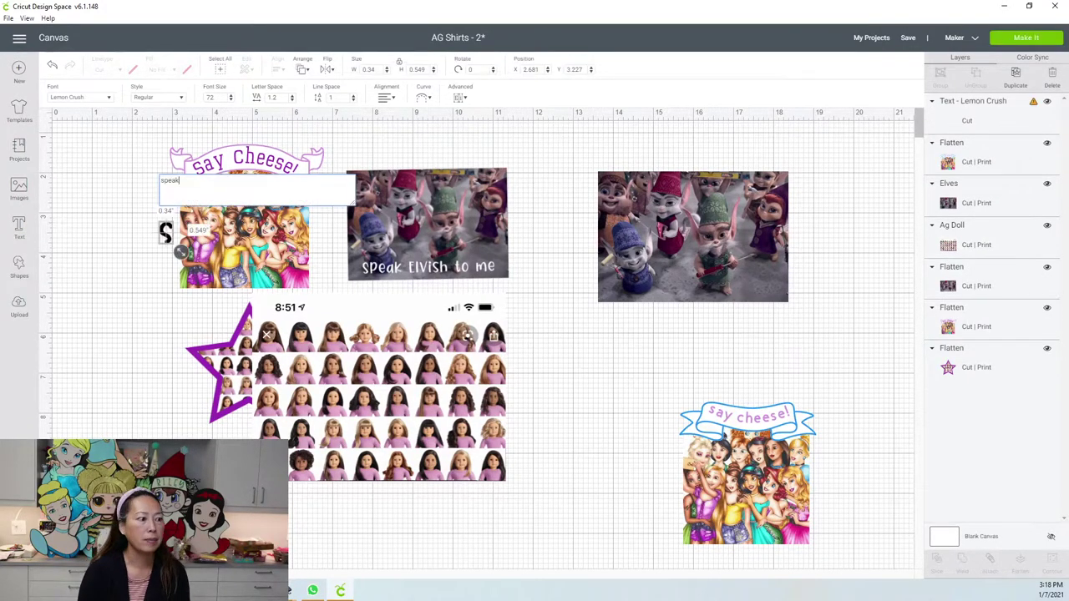
pyautogui.write(' elvish to me')
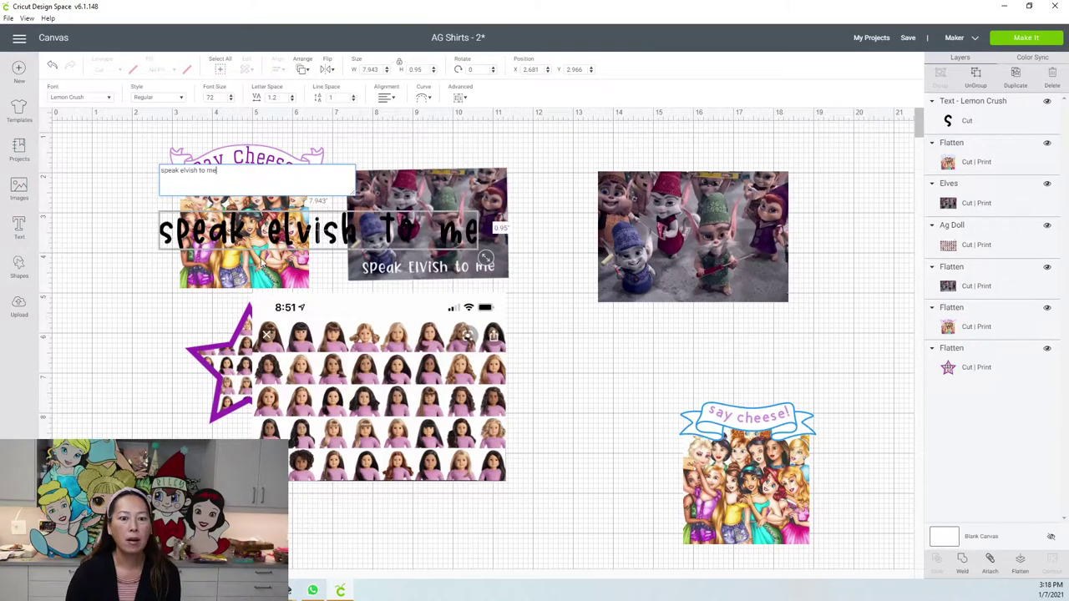
# Fit the 'speak elvish to me' text across the elves picture and make it white
pyautogui.moveTo(308, 225); pyautogui.dragTo(659, 323)
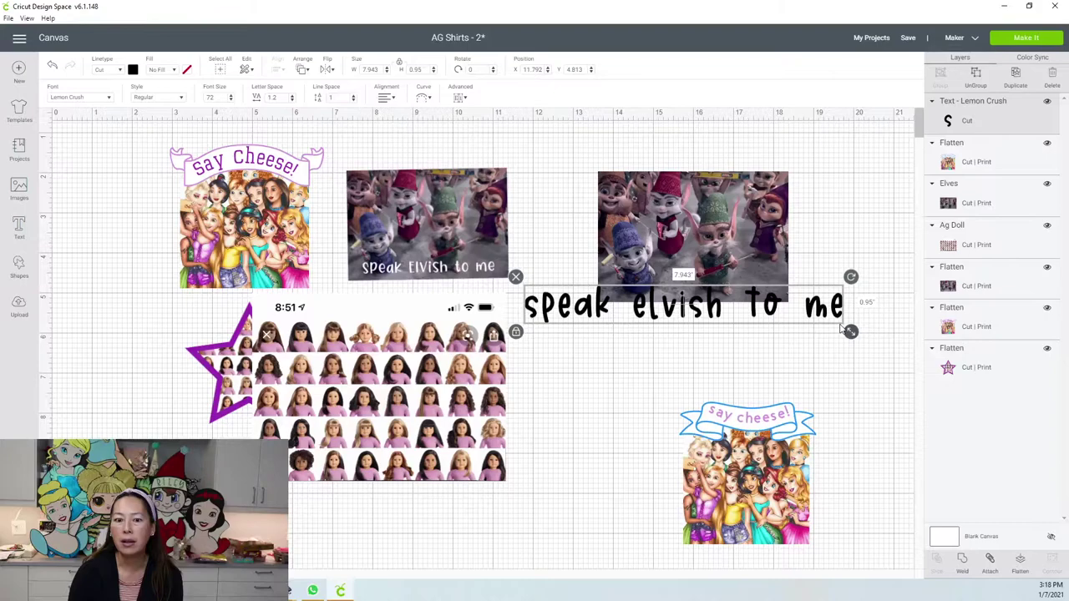
pyautogui.moveTo(843, 330); pyautogui.dragTo(763, 282)
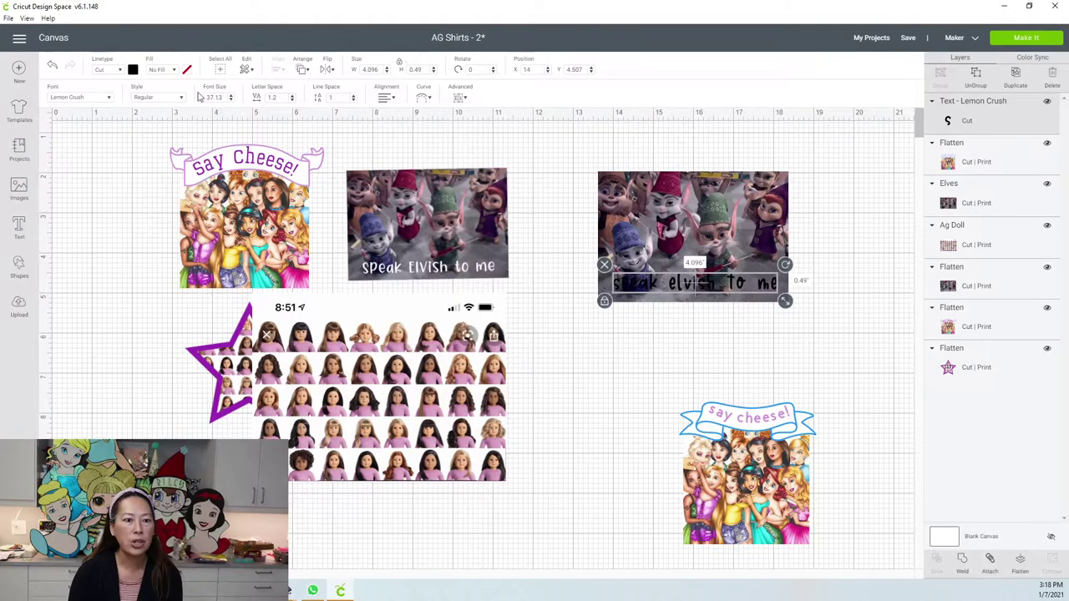
pyautogui.click(132, 70)
pyautogui.click(174, 122)
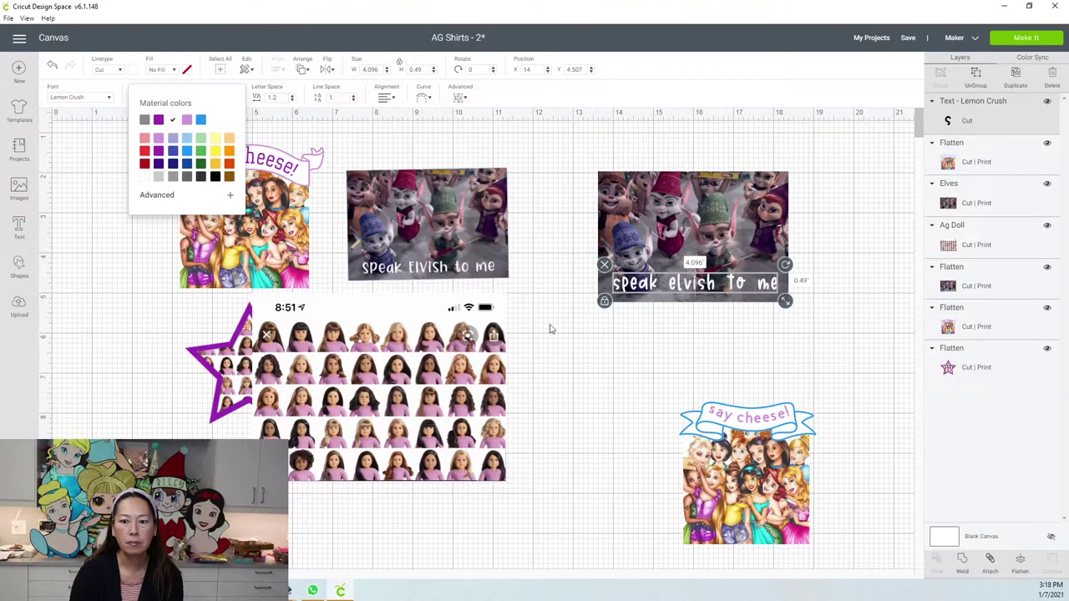
pyautogui.click(650, 338)
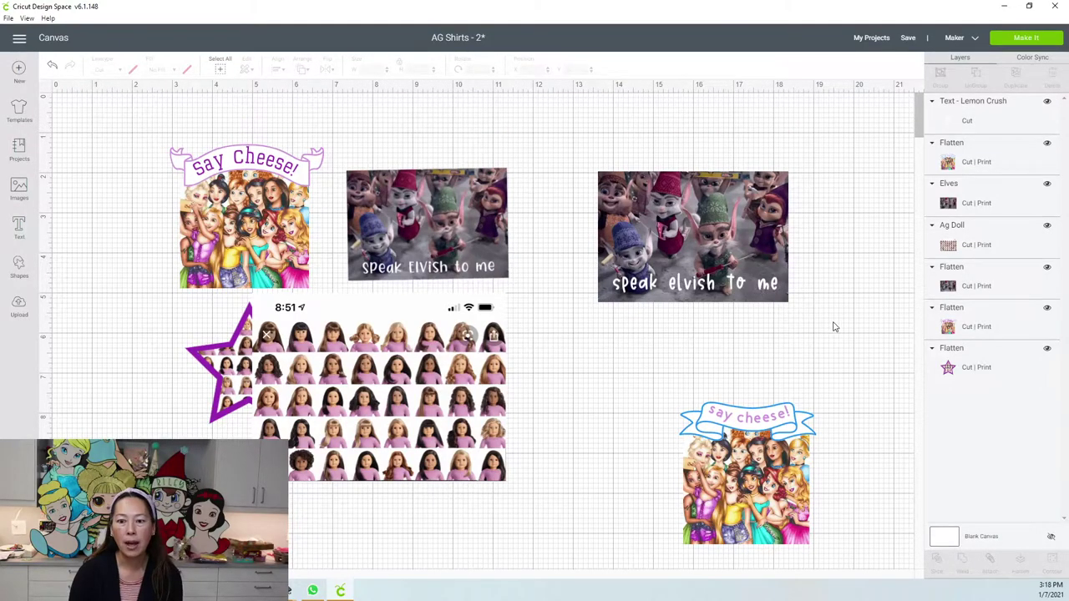
# Shrink the captioned elves picture and move the doll grid photo right and down
pyautogui.moveTo(833, 327); pyautogui.dragTo(618, 209)
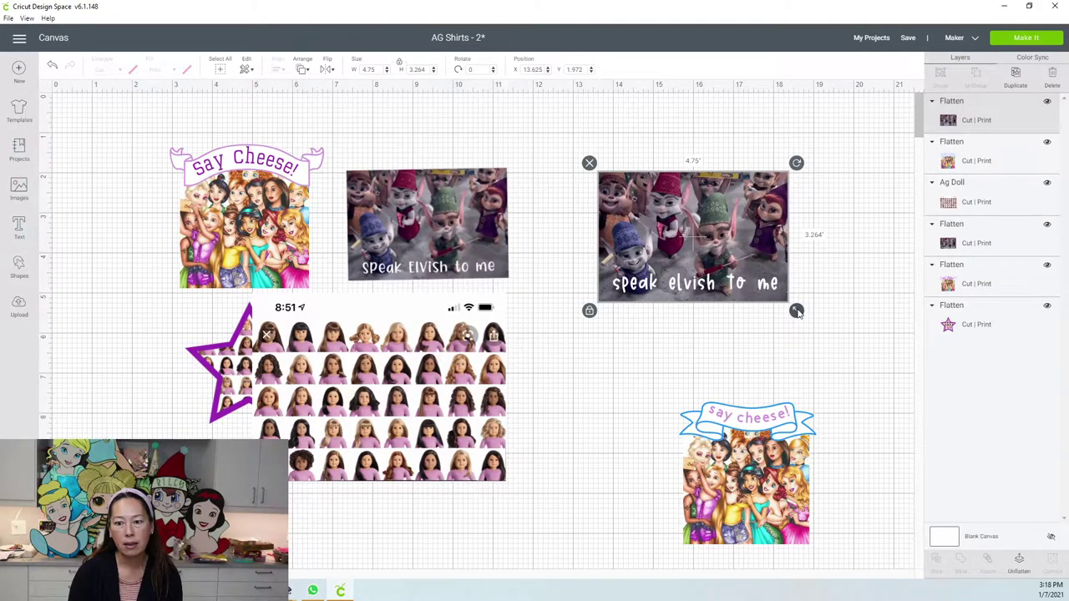
pyautogui.moveTo(797, 312); pyautogui.dragTo(792, 257)
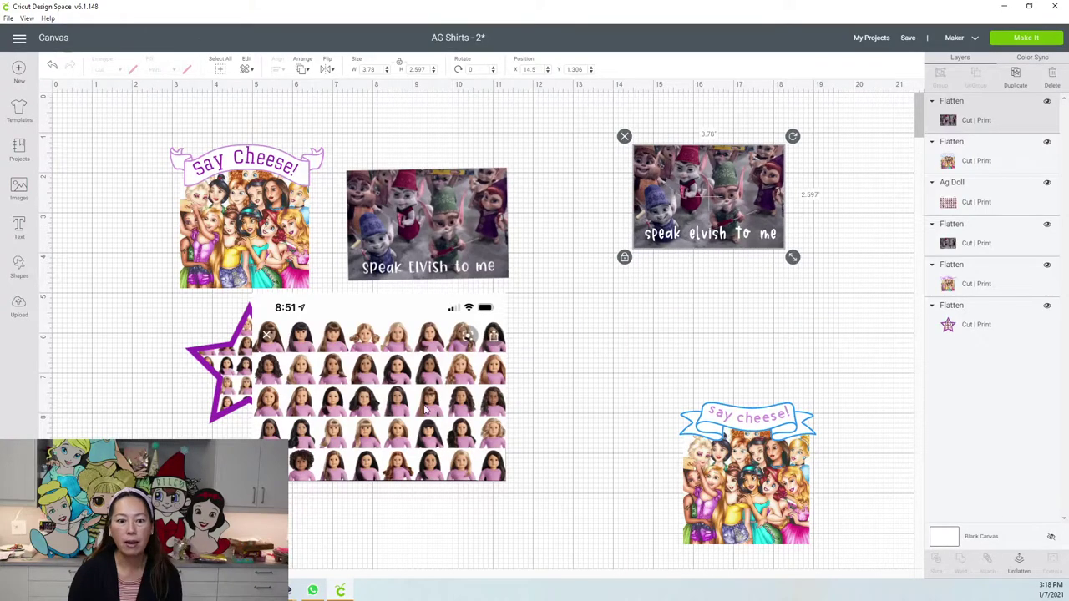
pyautogui.moveTo(425, 409); pyautogui.dragTo(527, 413)
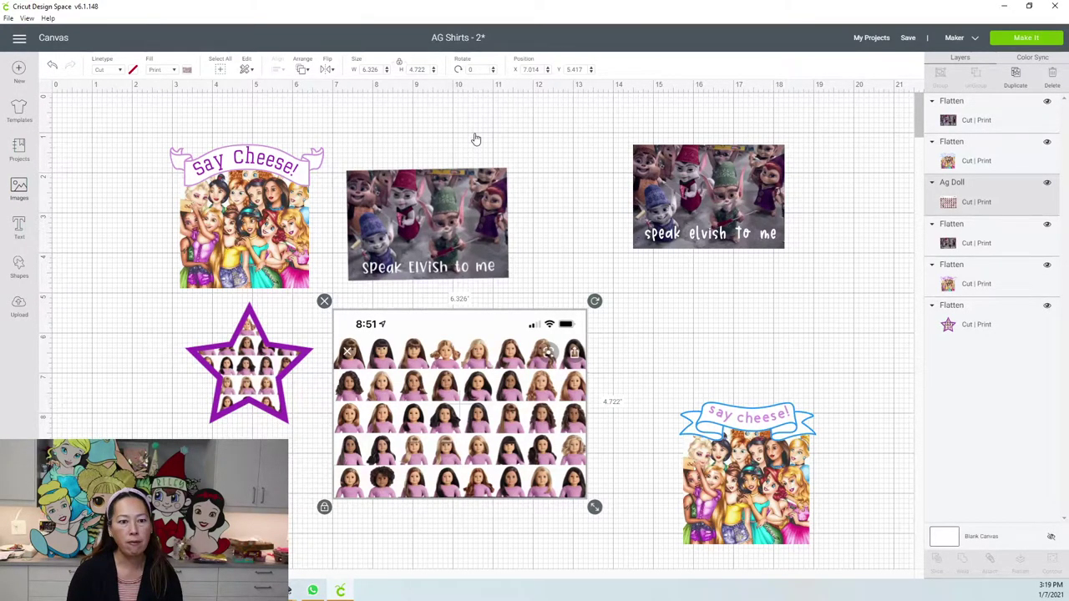
# Insert the green outline star from a 'star' image search and shrink it to about 7.4 inches
pyautogui.click(18, 188)
pyautogui.write('star')
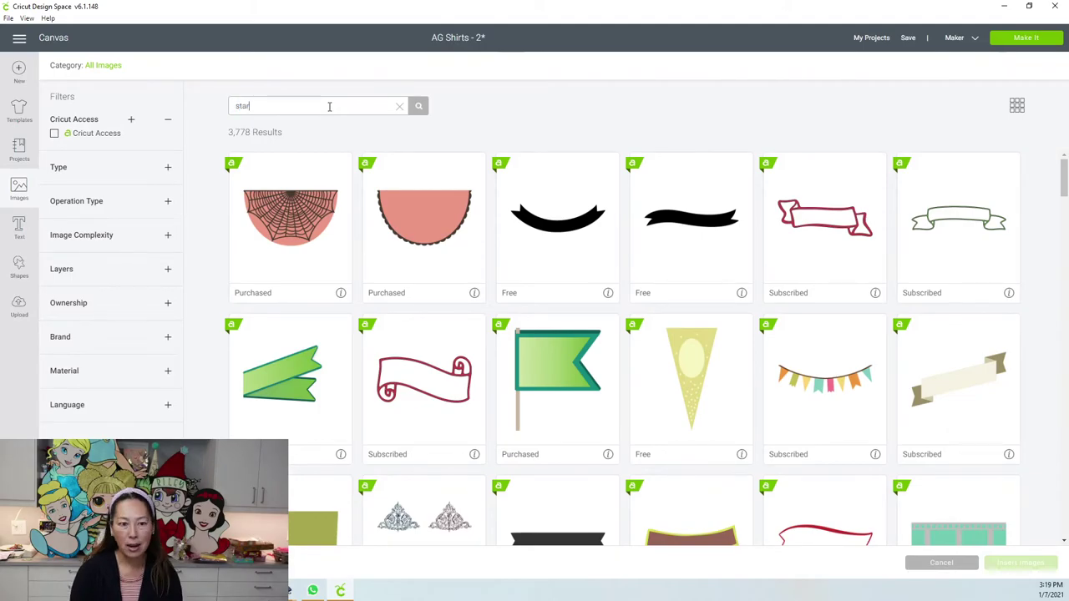
pyautogui.press('Return')
pyautogui.scroll(-2, 543, 298)
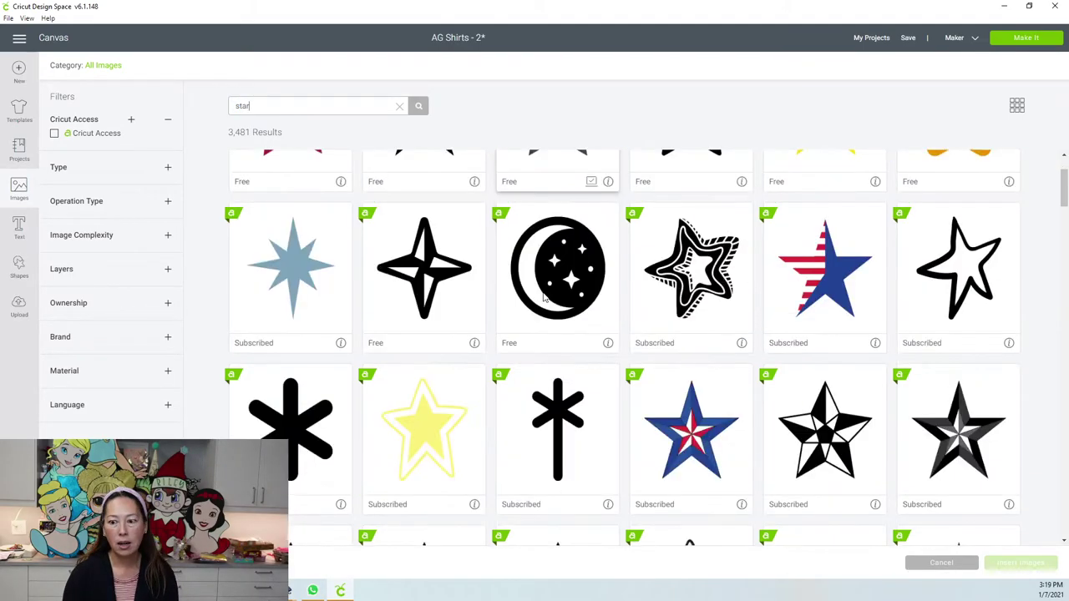
pyautogui.scroll(-5, 543, 298)
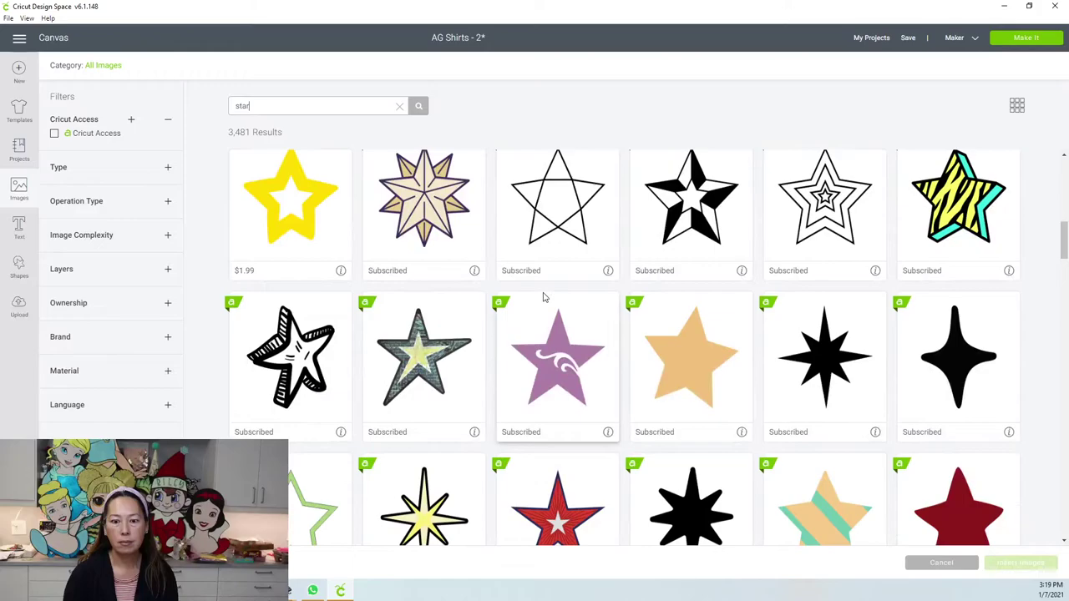
pyautogui.scroll(-2, 543, 298)
pyautogui.click(301, 417)
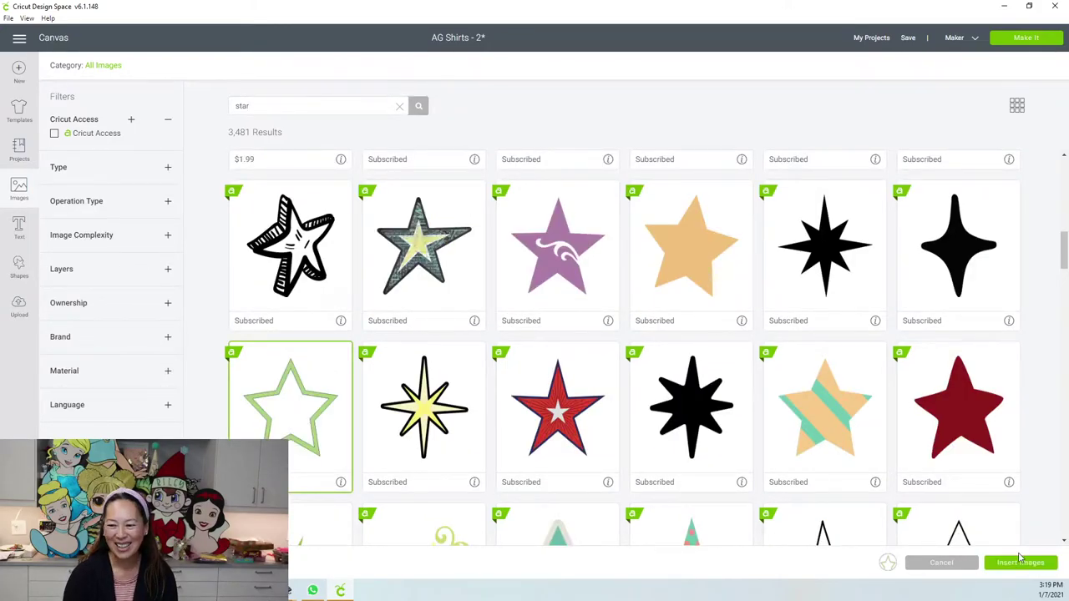
pyautogui.click(1019, 561)
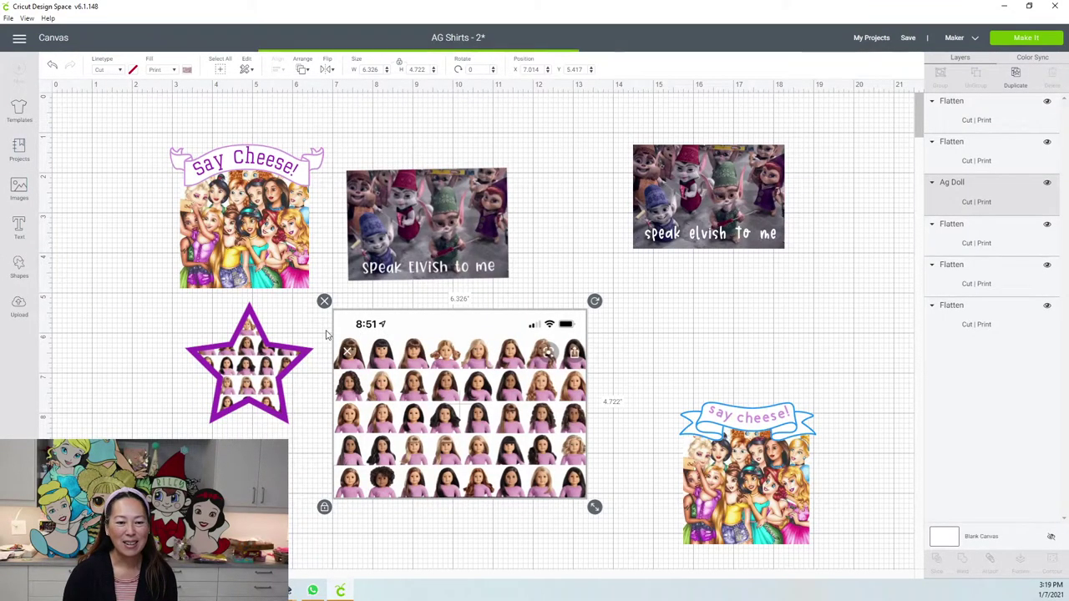
pyautogui.moveTo(417, 391); pyautogui.dragTo(316, 165)
pyautogui.scroll(-3, 727, 455)
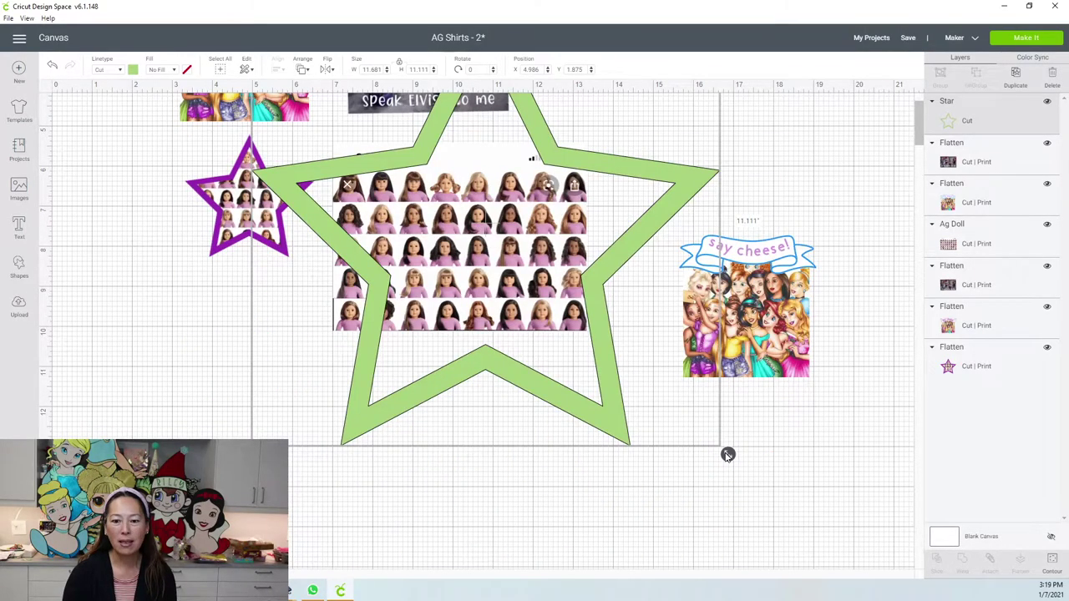
pyautogui.moveTo(727, 455); pyautogui.dragTo(341, 455)
# Enlarge the doll grid photo, move the princess image aside, and lay the star over the photo
pyautogui.click(568, 318)
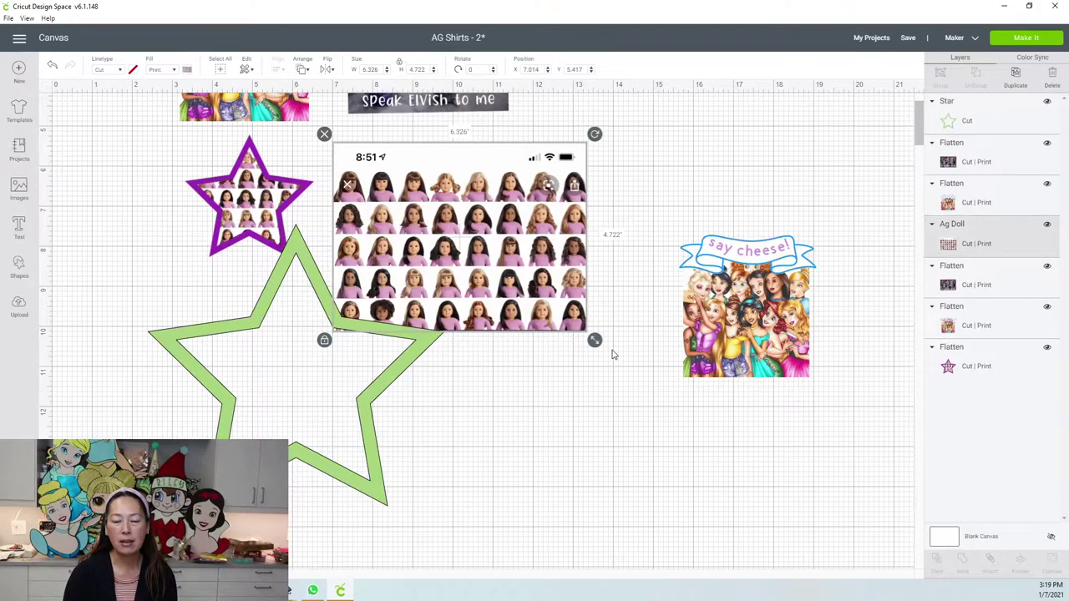
pyautogui.moveTo(594, 339); pyautogui.dragTo(791, 486)
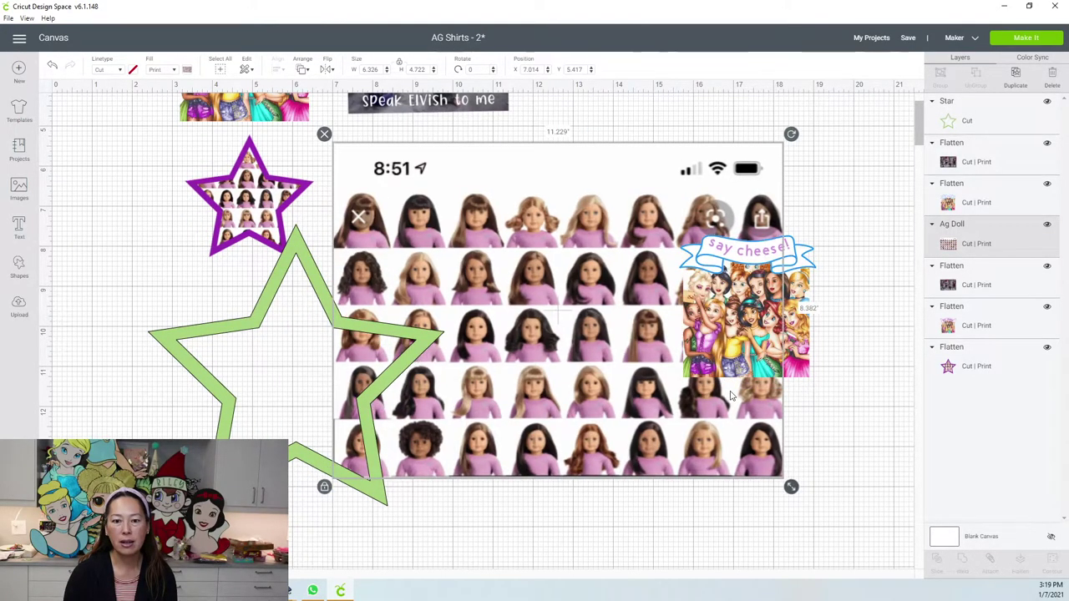
pyautogui.click(804, 280)
pyautogui.moveTo(803, 276); pyautogui.dragTo(1039, 300)
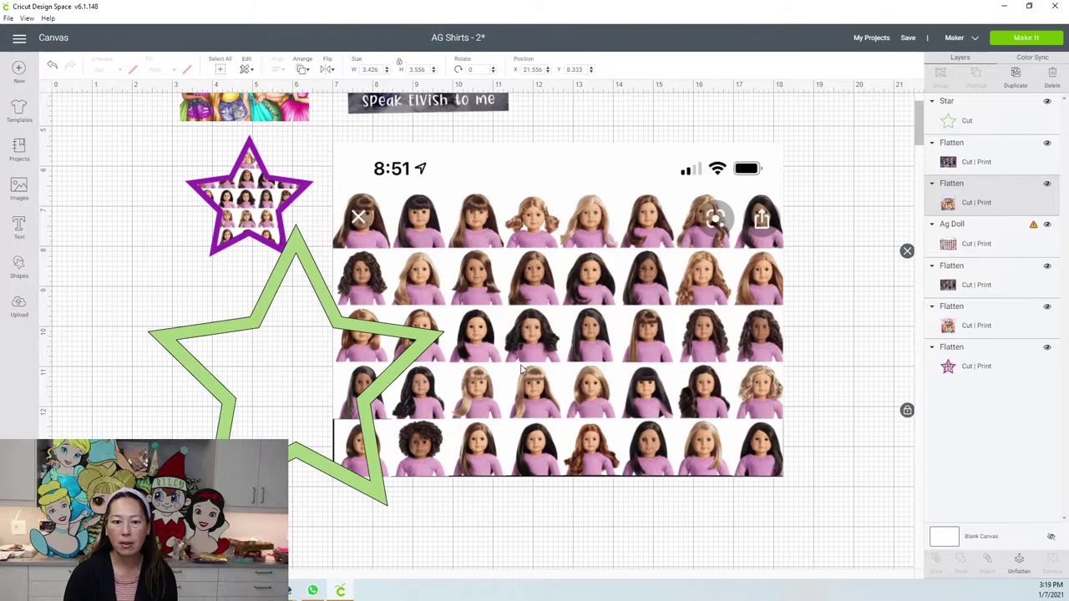
pyautogui.moveTo(410, 359); pyautogui.dragTo(665, 326)
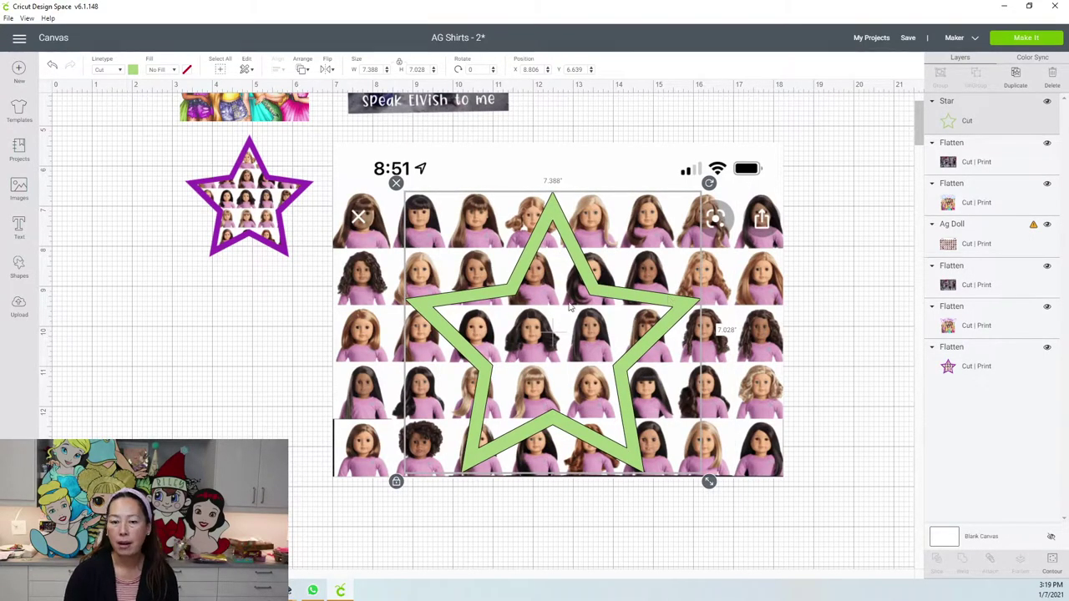
# Duplicate the green star and contour-hide its inner outline so the star is solid
pyautogui.click(1013, 77)
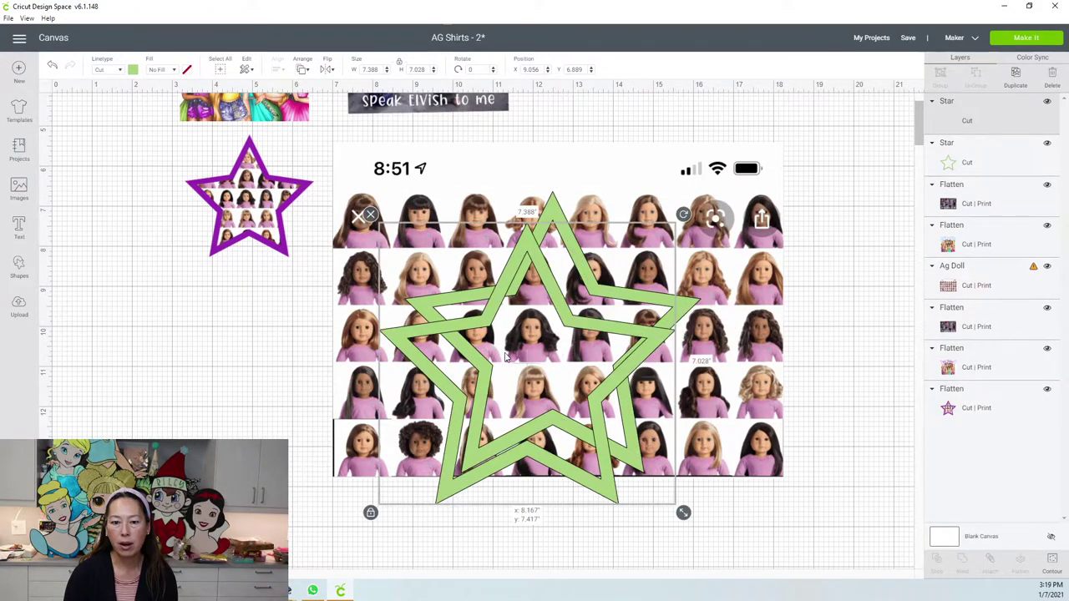
pyautogui.hotkey('ctrl', 'z')
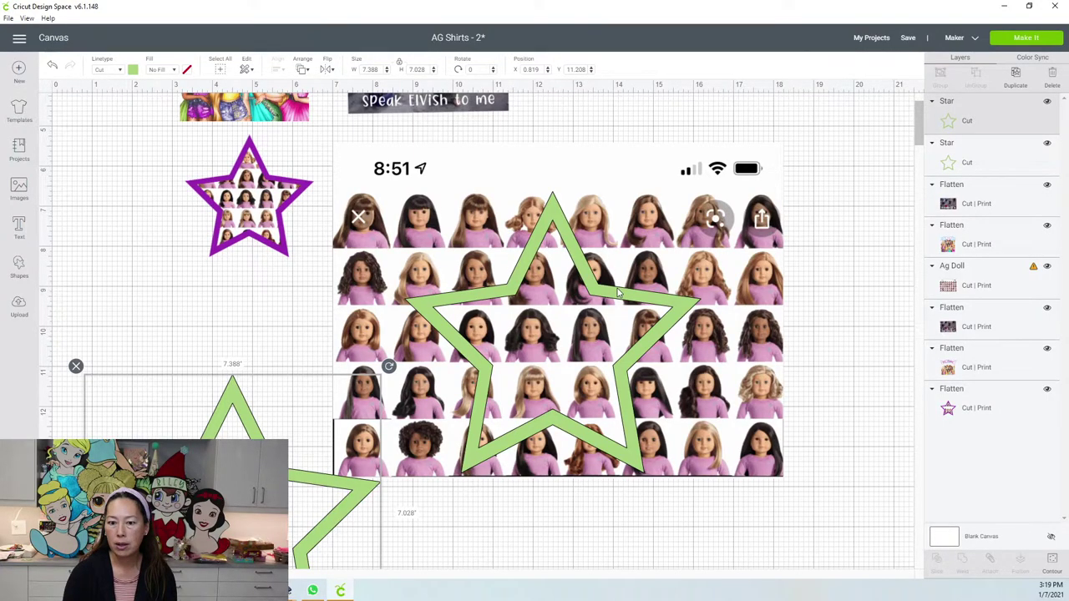
pyautogui.click(618, 293)
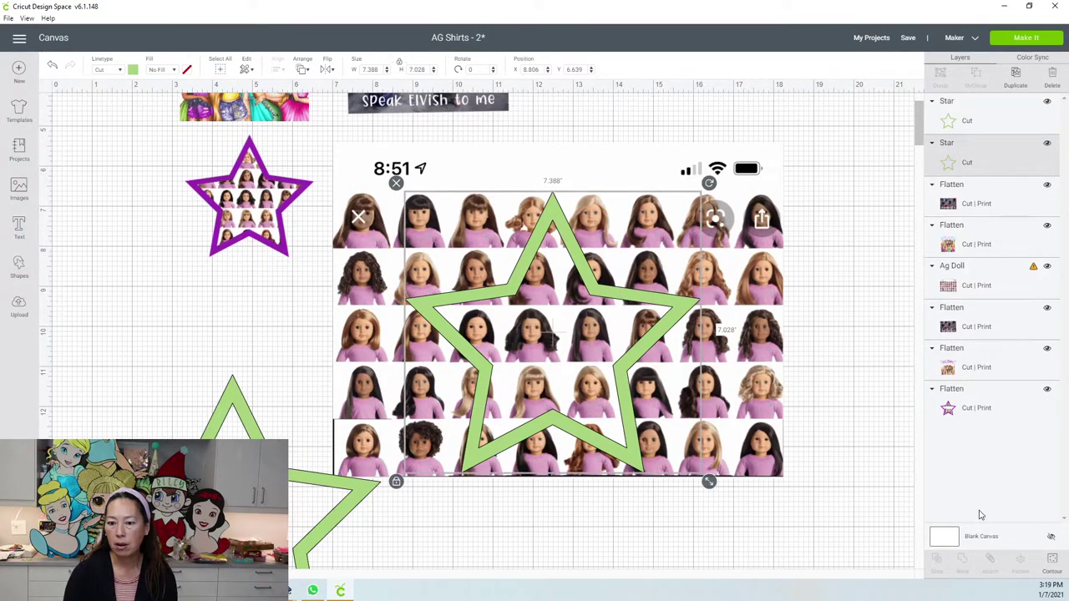
pyautogui.click(1052, 559)
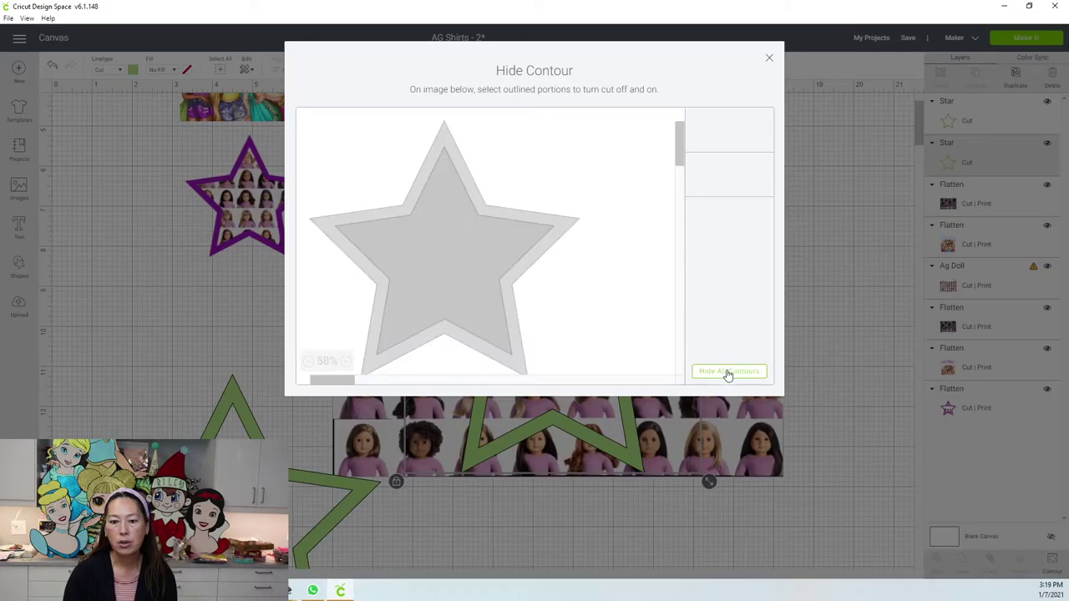
pyautogui.click(769, 60)
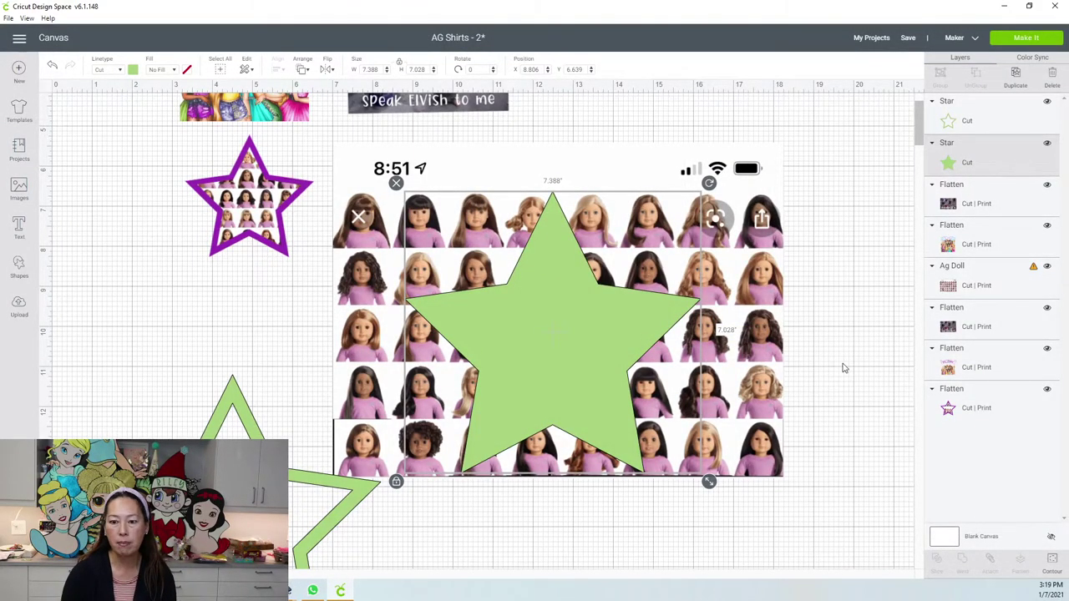
# Slice the solid star out of the doll photo and delete the leftover star and holed photo
pyautogui.moveTo(847, 325); pyautogui.dragTo(718, 418)
pyautogui.press('Escape')
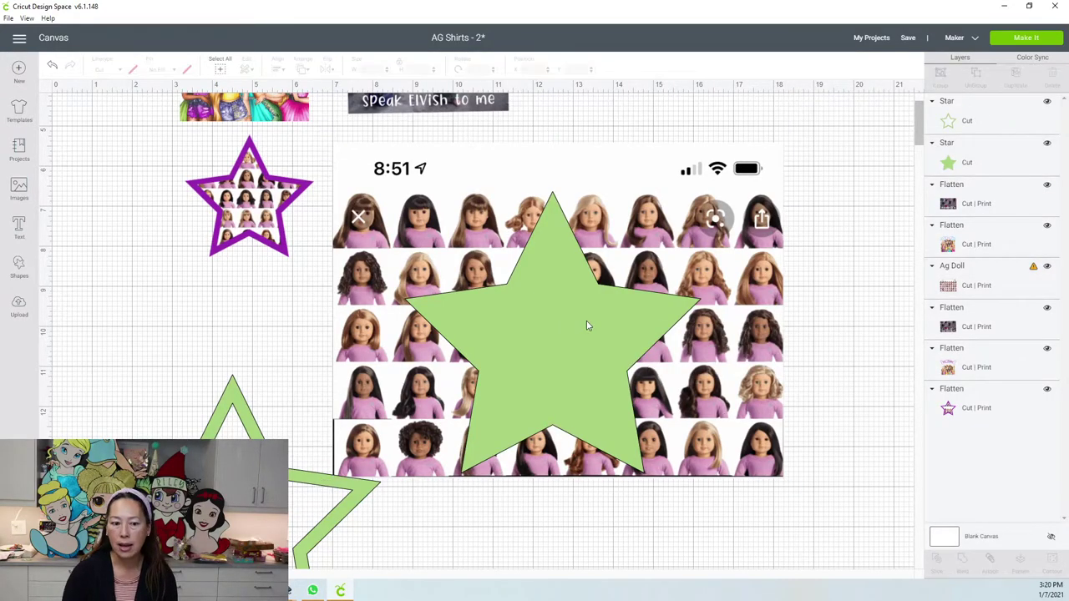
pyautogui.press('Delete')
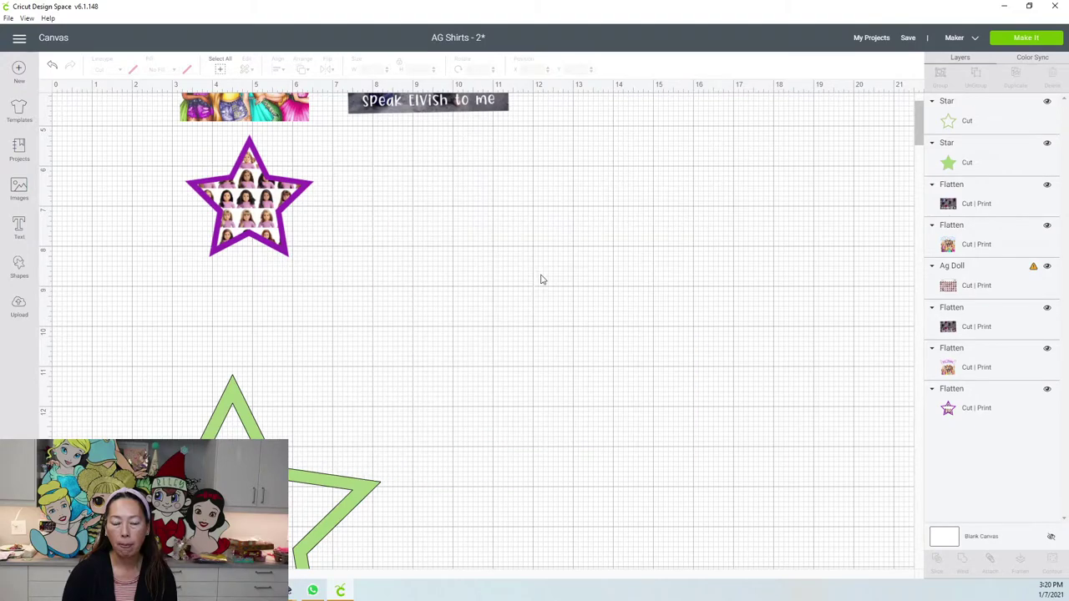
pyautogui.hotkey('ctrl', 'z')
pyautogui.moveTo(652, 347); pyautogui.dragTo(756, 392)
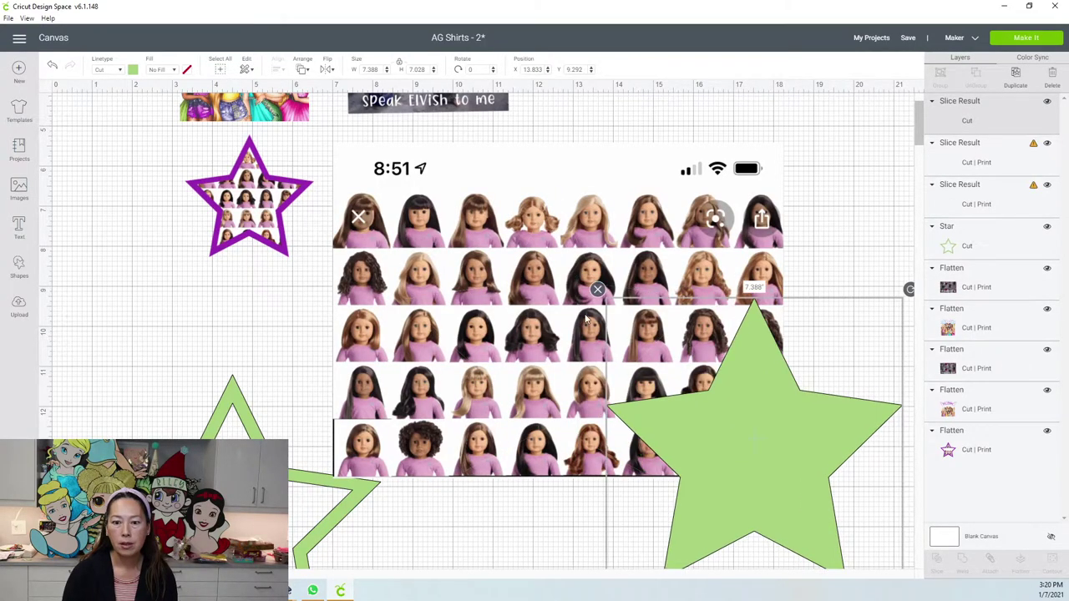
pyautogui.press('Delete')
pyautogui.click(549, 292)
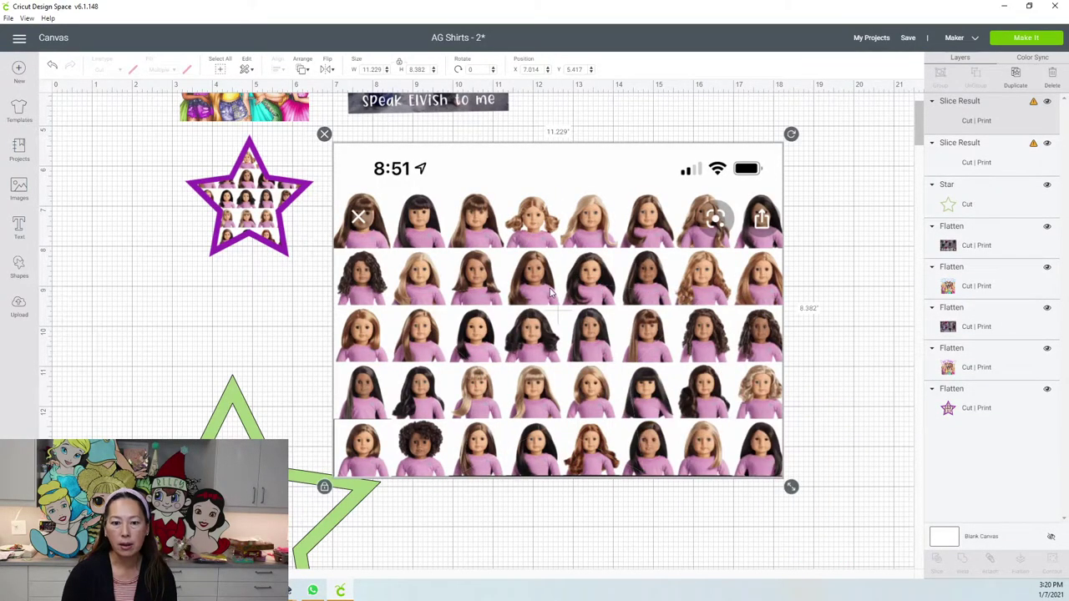
pyautogui.moveTo(549, 292); pyautogui.dragTo(718, 356)
pyautogui.click(492, 196)
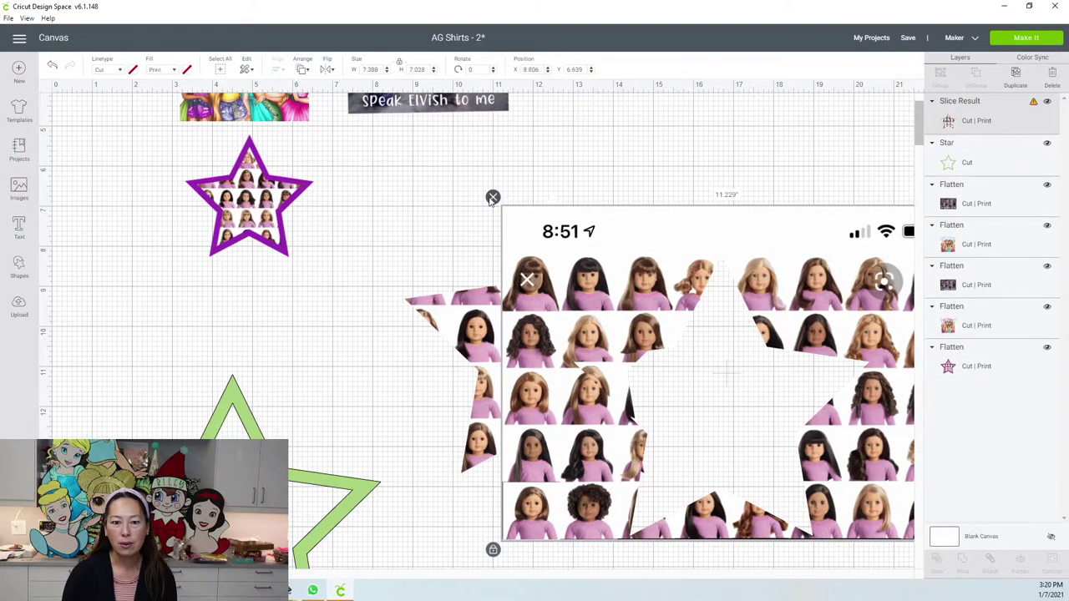
pyautogui.click(501, 230)
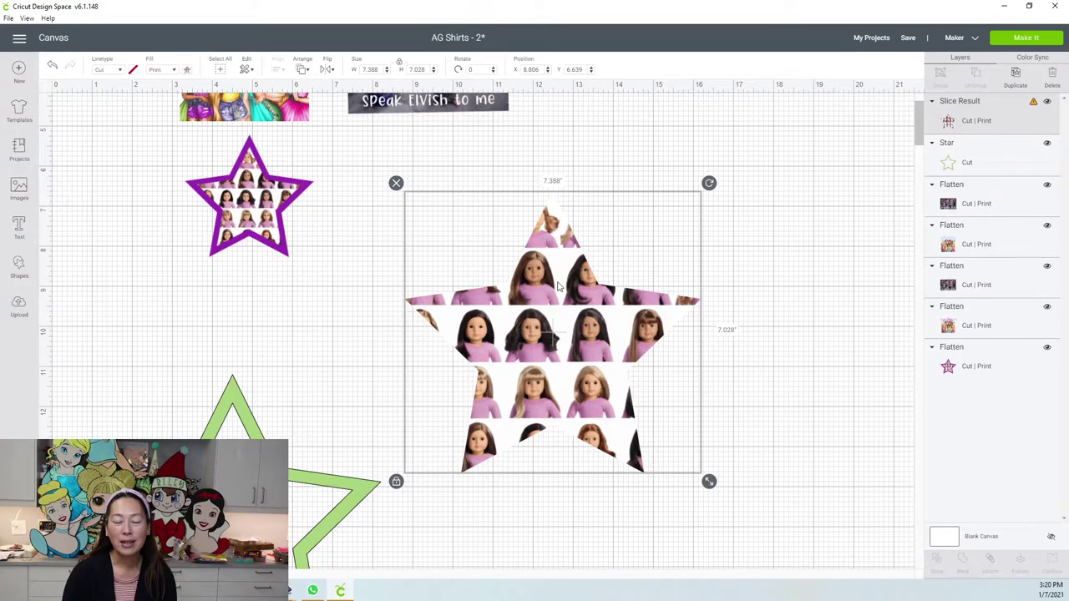
# Bring the spare star outline to the centre, send it to front, and make it purple
pyautogui.moveTo(342, 448); pyautogui.dragTo(447, 317)
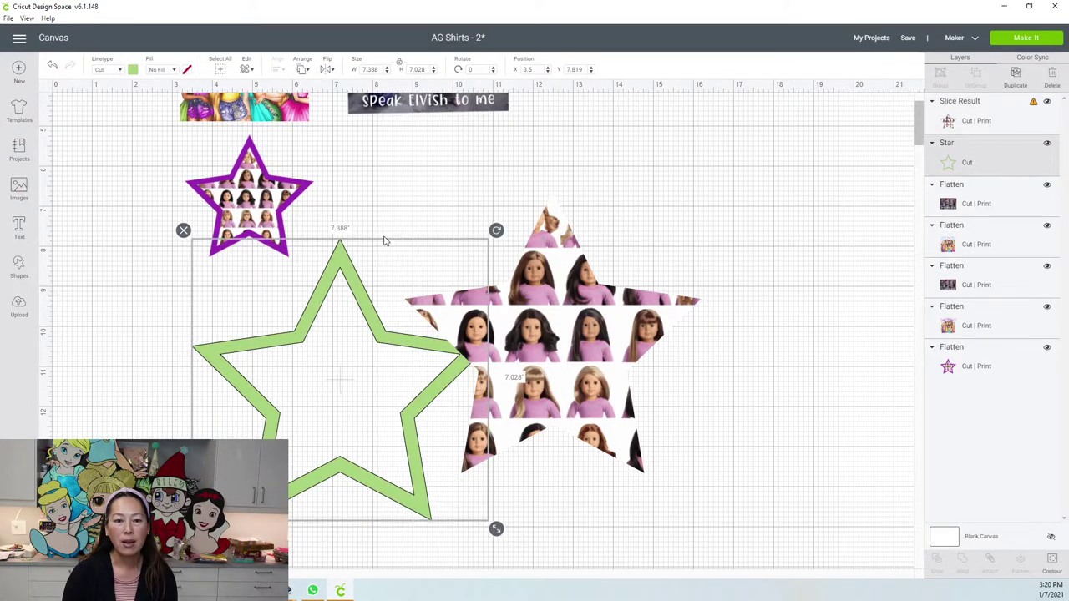
pyautogui.click(302, 71)
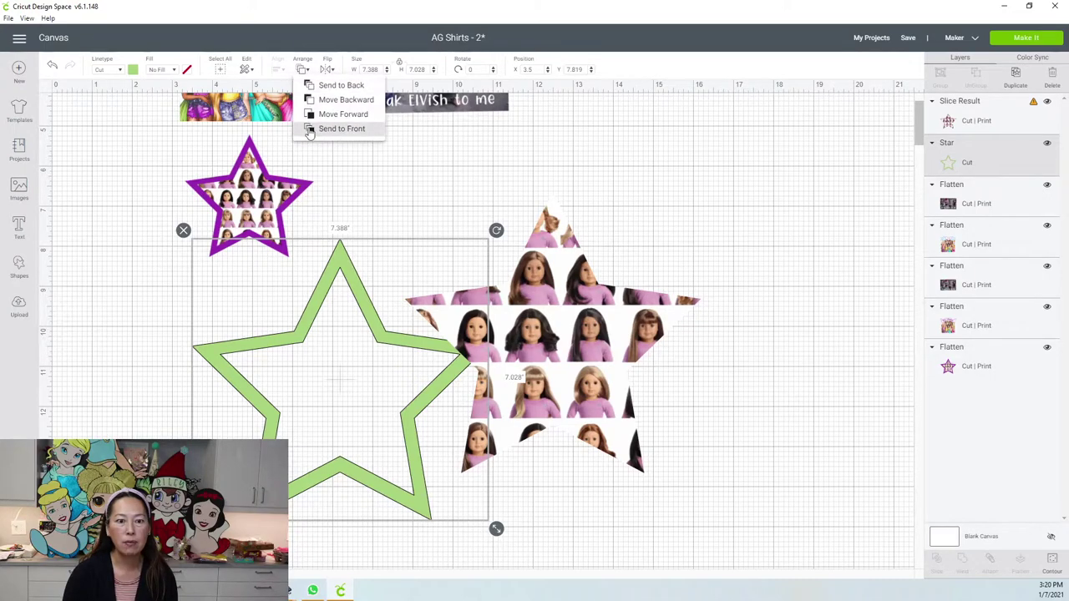
pyautogui.click(342, 128)
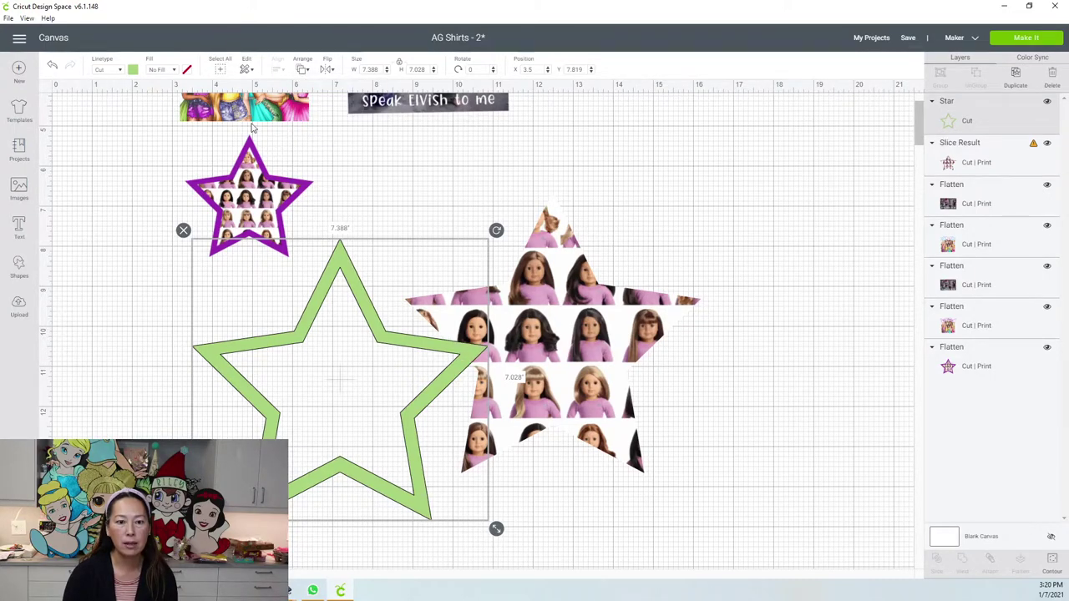
pyautogui.click(132, 70)
pyautogui.click(158, 119)
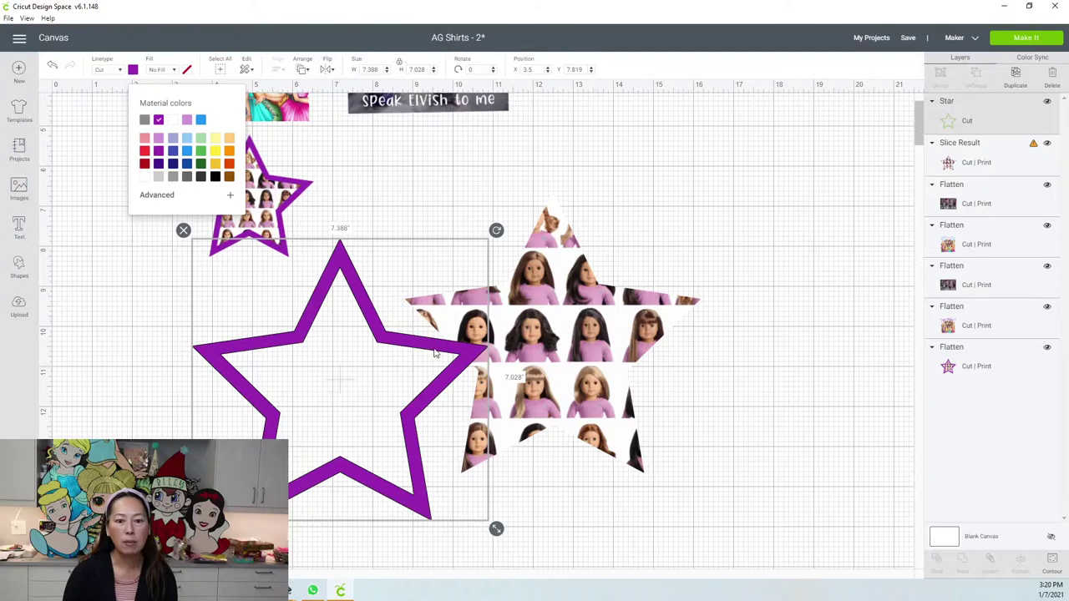
# Lay the purple outline over the doll-photo star and flatten both into one 7.402 × 7.042-inch piece
pyautogui.moveTo(434, 353); pyautogui.dragTo(660, 307)
pyautogui.click(803, 392)
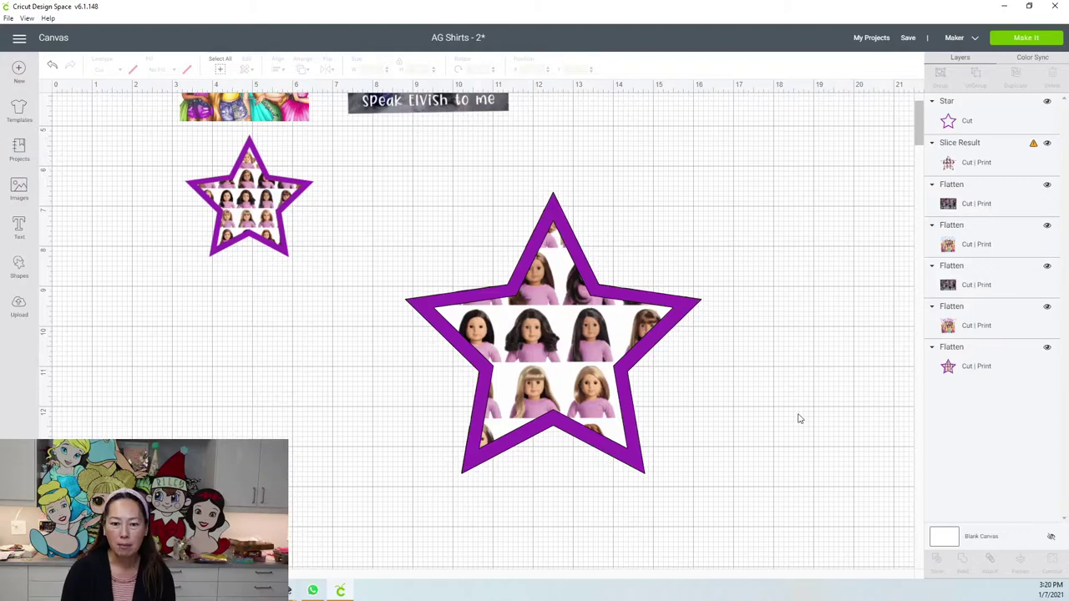
pyautogui.moveTo(798, 414); pyautogui.dragTo(620, 324)
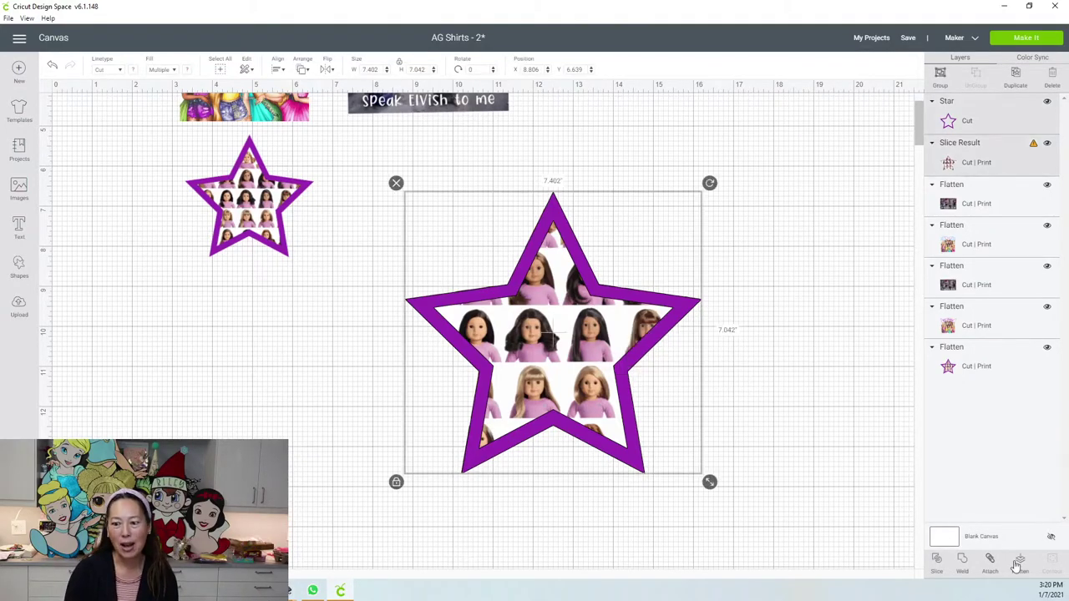
pyautogui.click(1020, 562)
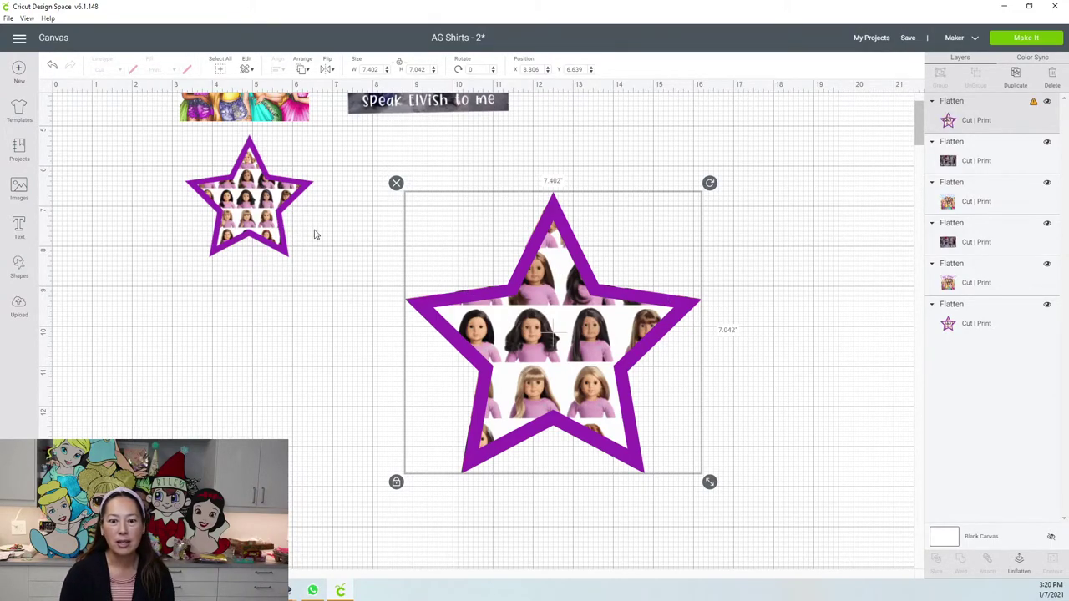
# Shrink the flattened doll star to 3.098 × 2.947 inches and place it beside the other small star
pyautogui.moveTo(700, 474); pyautogui.dragTo(543, 367)
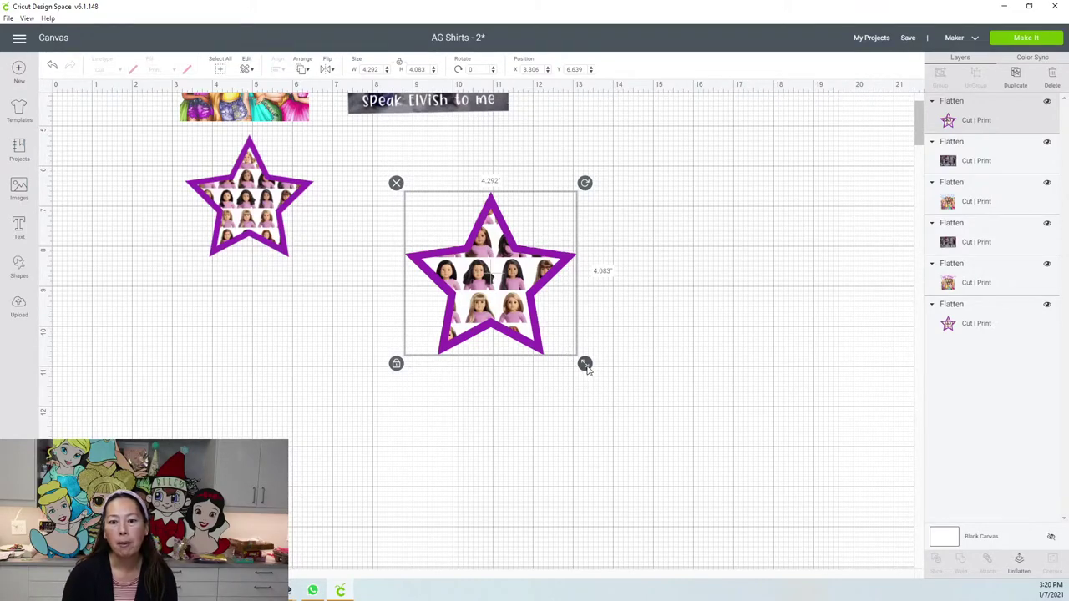
pyautogui.moveTo(585, 364); pyautogui.dragTo(537, 317)
pyautogui.moveTo(495, 284); pyautogui.dragTo(456, 240)
pyautogui.scroll(3, 526, 236)
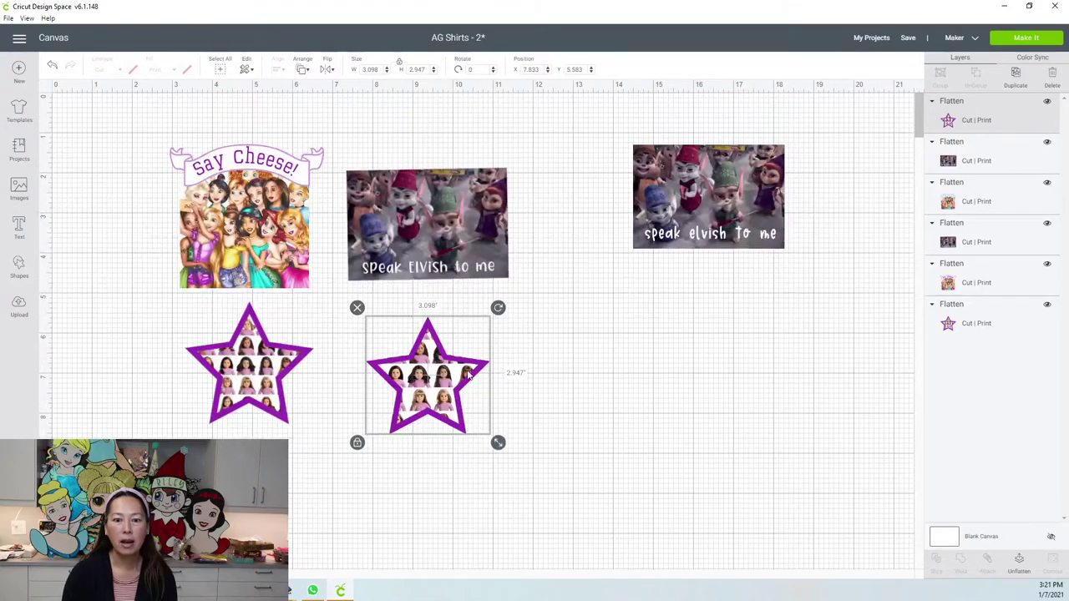
pyautogui.moveTo(468, 376); pyautogui.dragTo(637, 359)
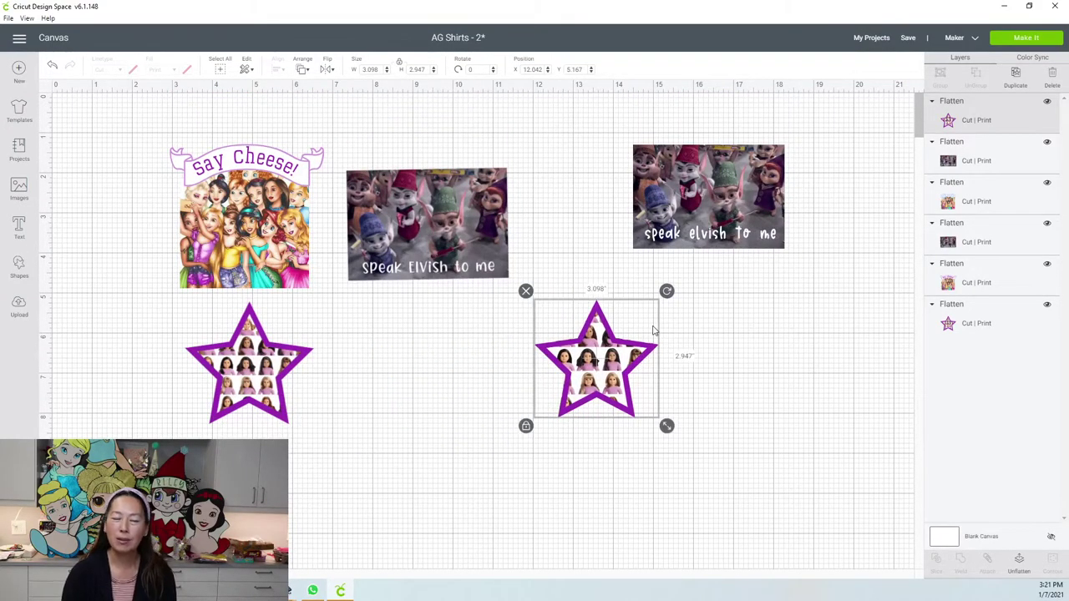
pyautogui.moveTo(646, 352); pyautogui.dragTo(506, 365)
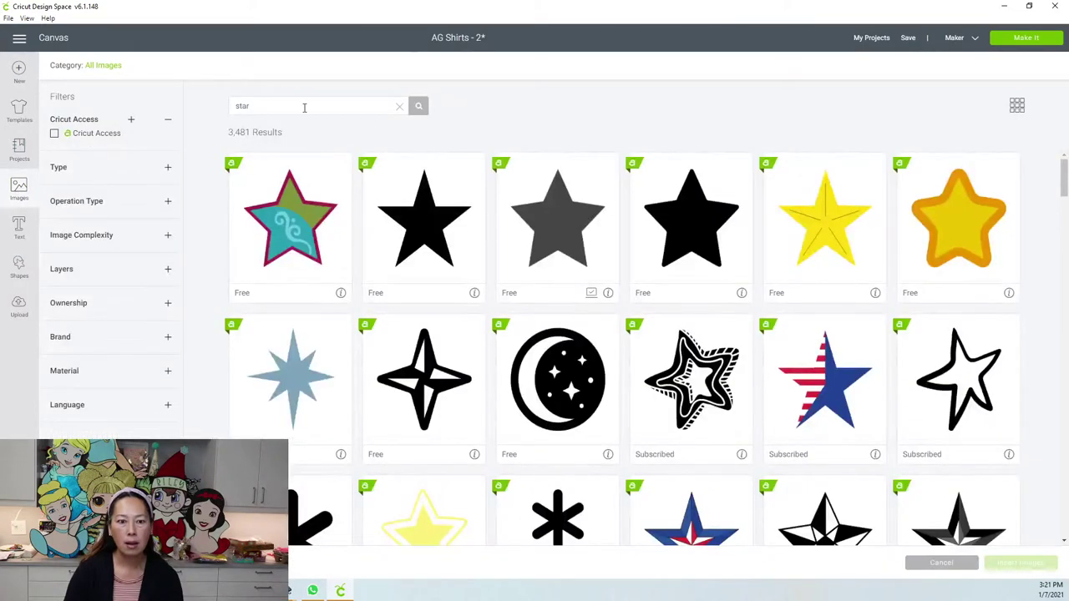
# Search the image library for 'conversation hearts' and pick the Conversation Hearts image
pyautogui.moveTo(288, 107); pyautogui.dragTo(165, 103)
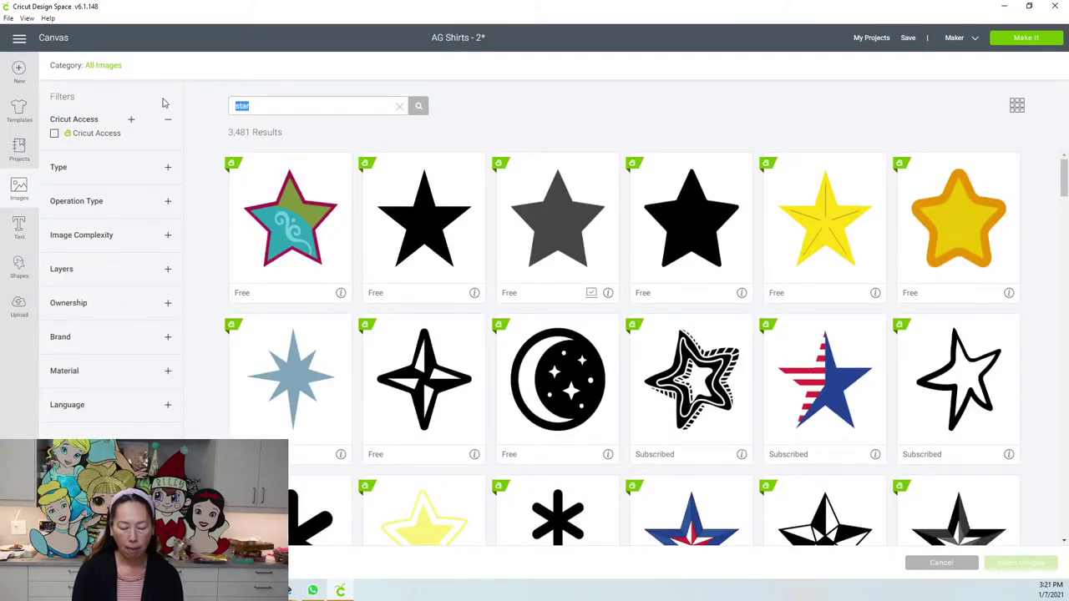
pyautogui.write('conversation hearts')
pyautogui.press('Return')
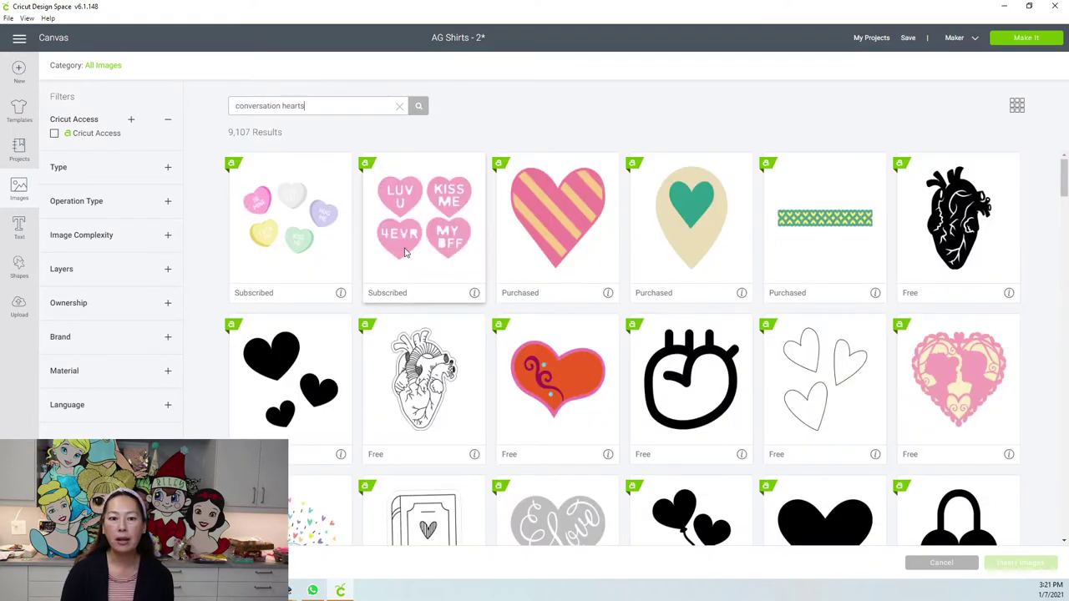
pyautogui.click(278, 242)
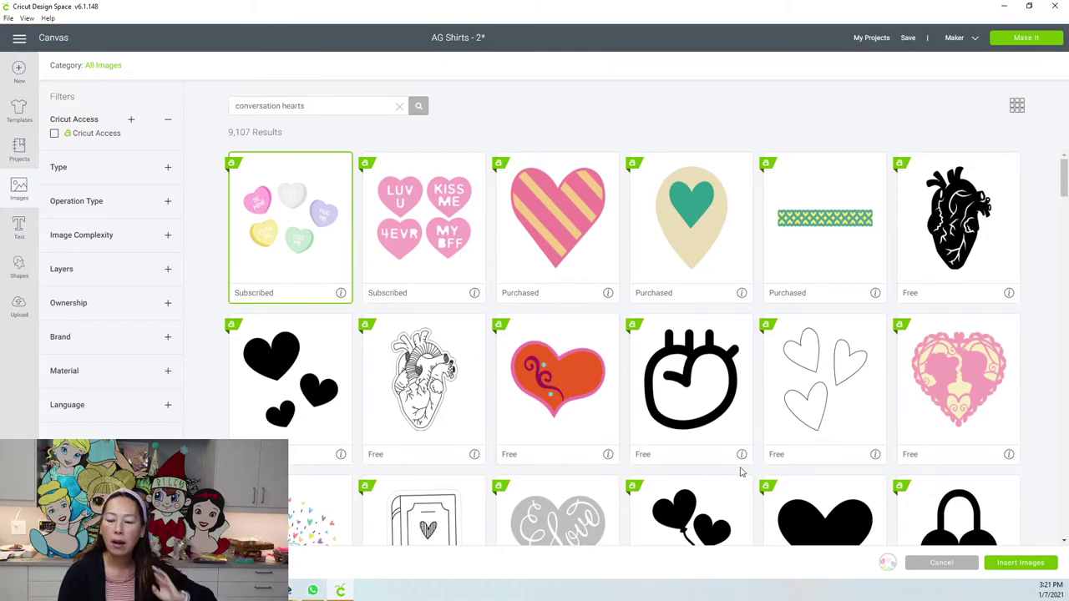
# Scroll through the heart results and add the three outline hearts image
pyautogui.scroll(-3, 785, 488)
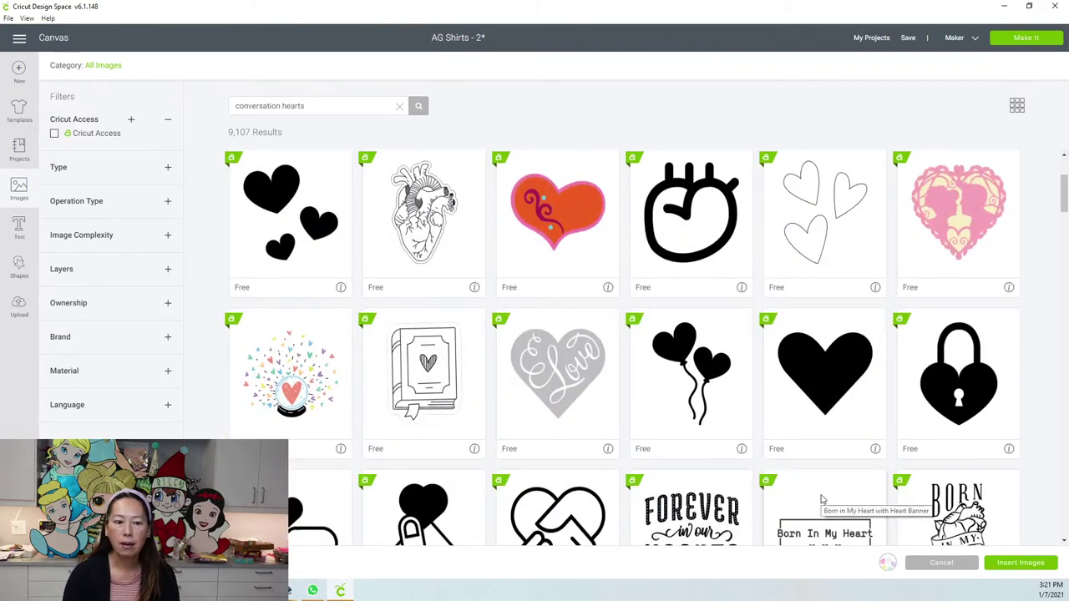
pyautogui.scroll(-3, 821, 500)
pyautogui.scroll(-4, 821, 499)
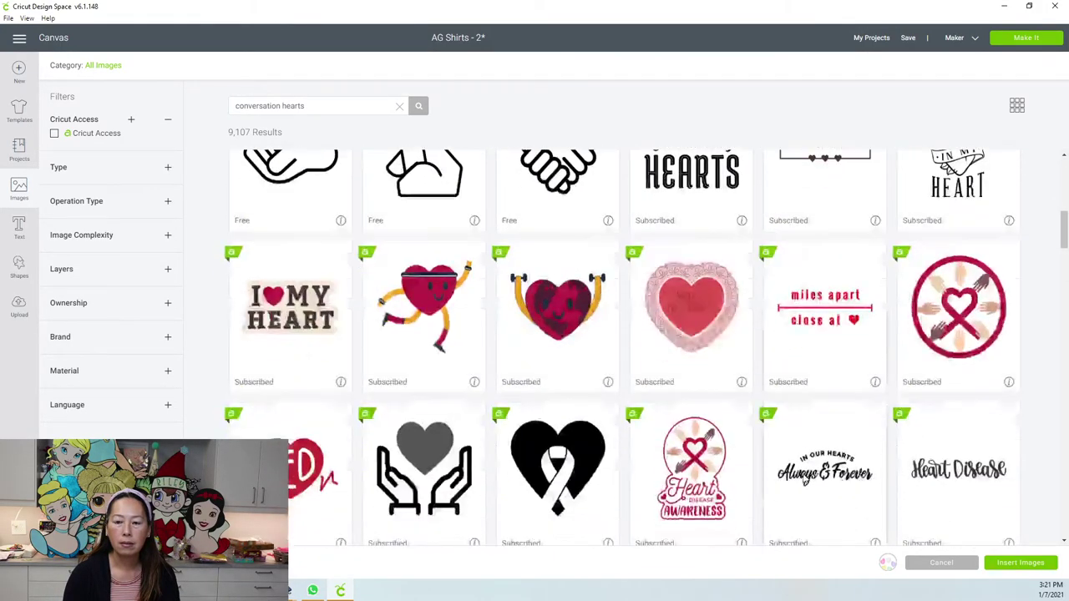
pyautogui.scroll(-4, 822, 476)
pyautogui.scroll(-5, 823, 473)
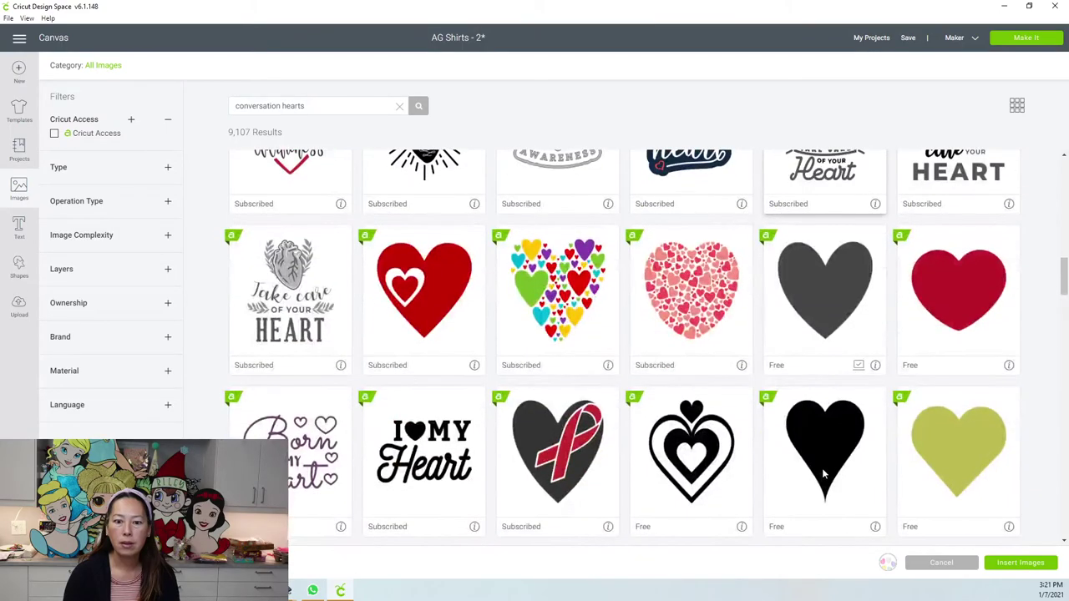
pyautogui.scroll(-7, 823, 473)
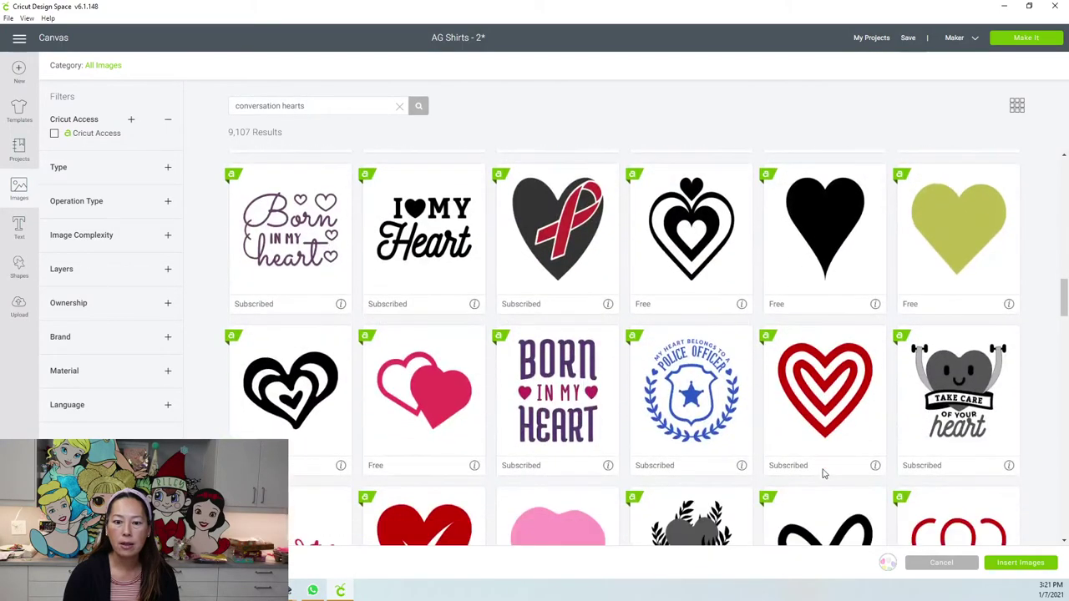
pyautogui.scroll(-4, 822, 473)
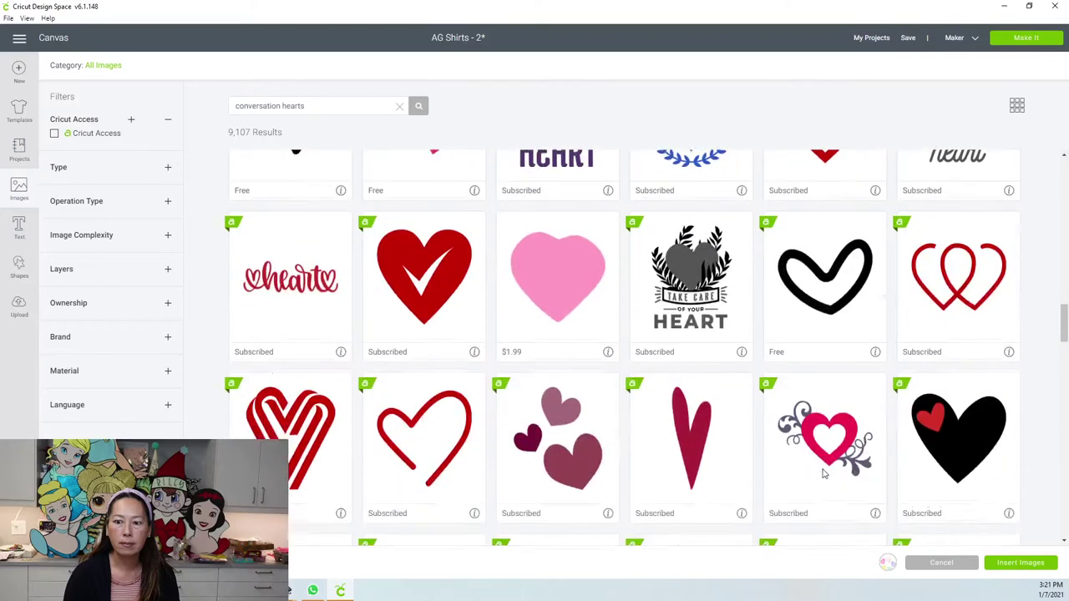
pyautogui.scroll(-4, 822, 473)
pyautogui.scroll(-6, 823, 474)
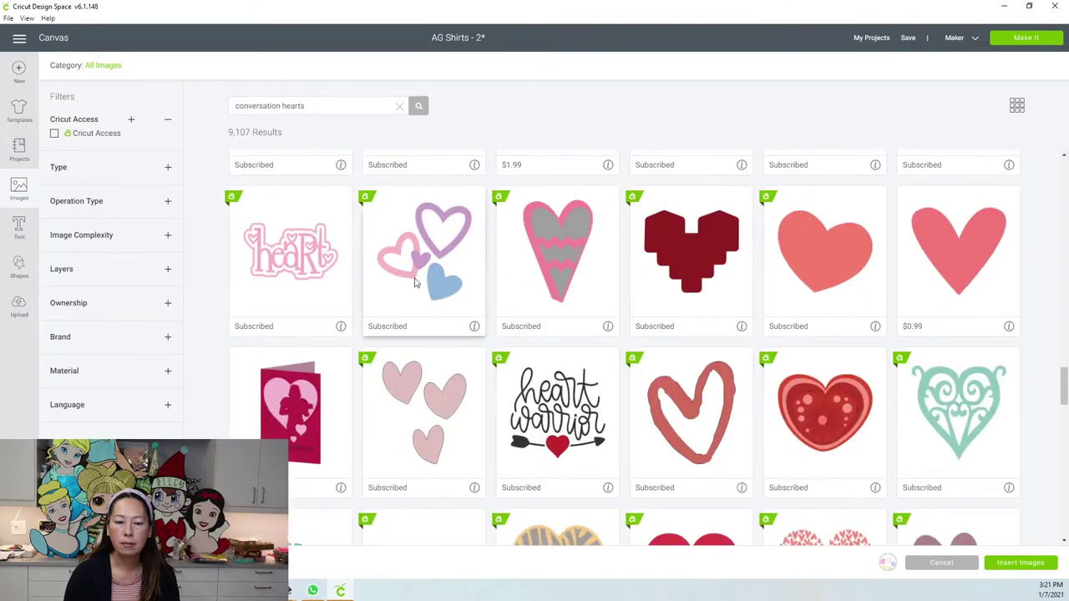
pyautogui.click(443, 269)
pyautogui.scroll(-3, 651, 417)
pyautogui.scroll(-3, 650, 422)
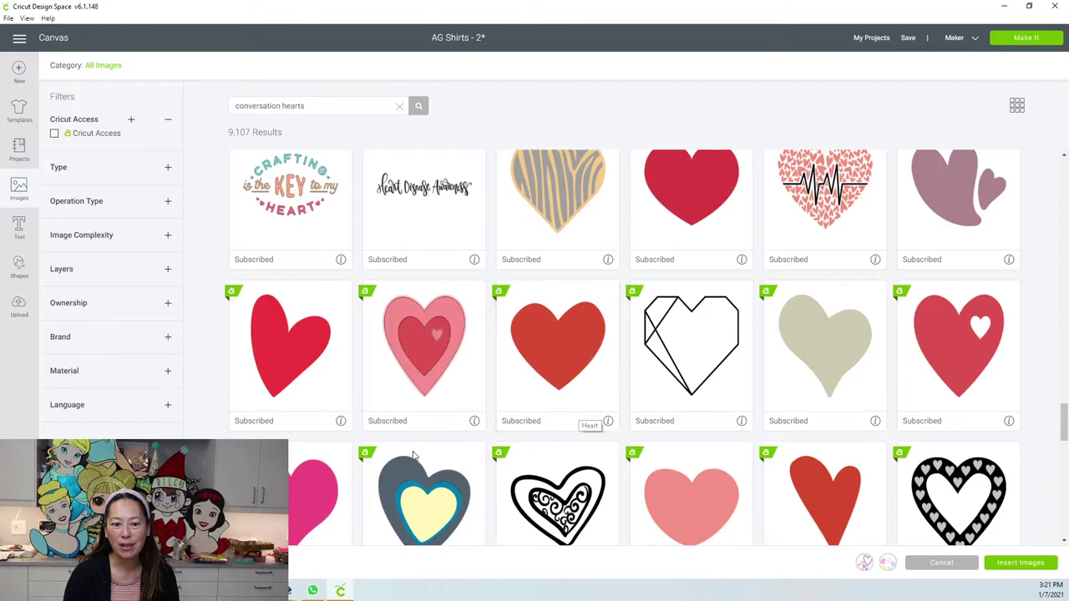
# Add the plain pink heart, move the inserted hearts right of the stars, and separate the conversation hearts
pyautogui.click(320, 493)
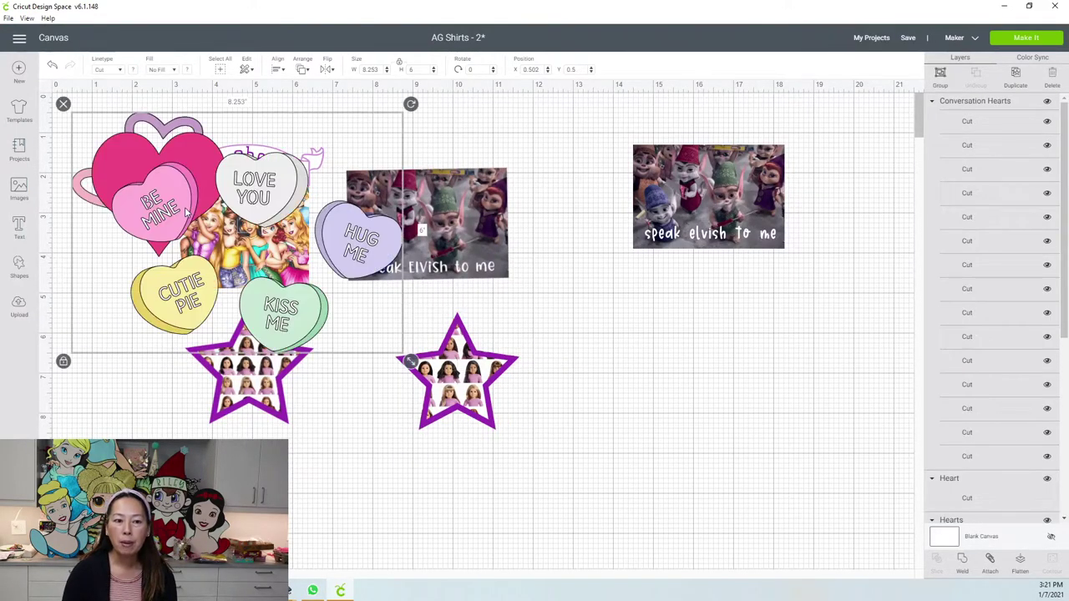
pyautogui.moveTo(180, 201); pyautogui.dragTo(452, 300)
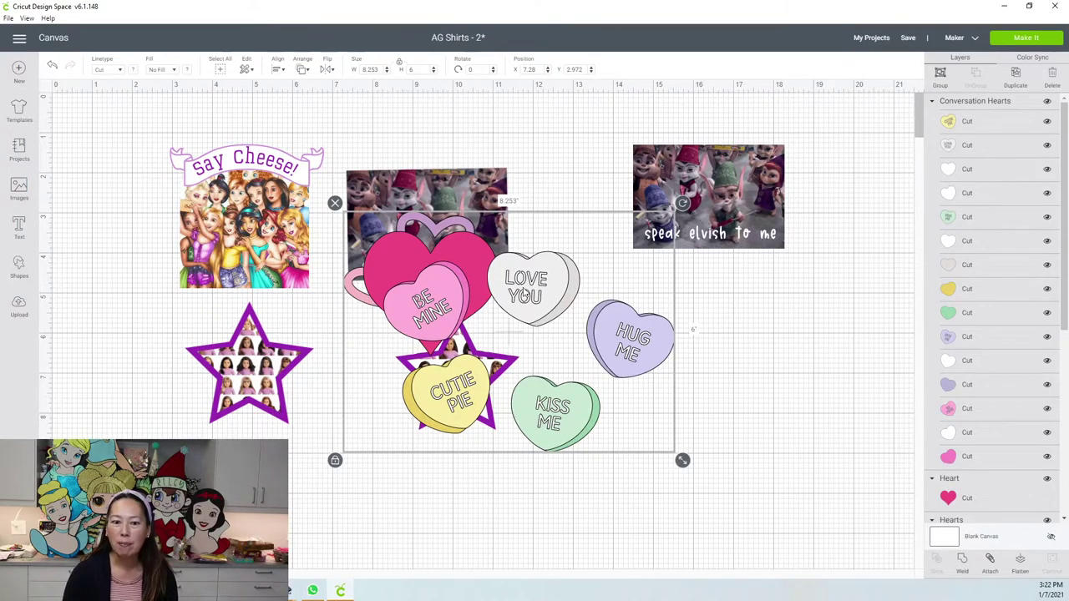
pyautogui.moveTo(523, 294); pyautogui.dragTo(690, 334)
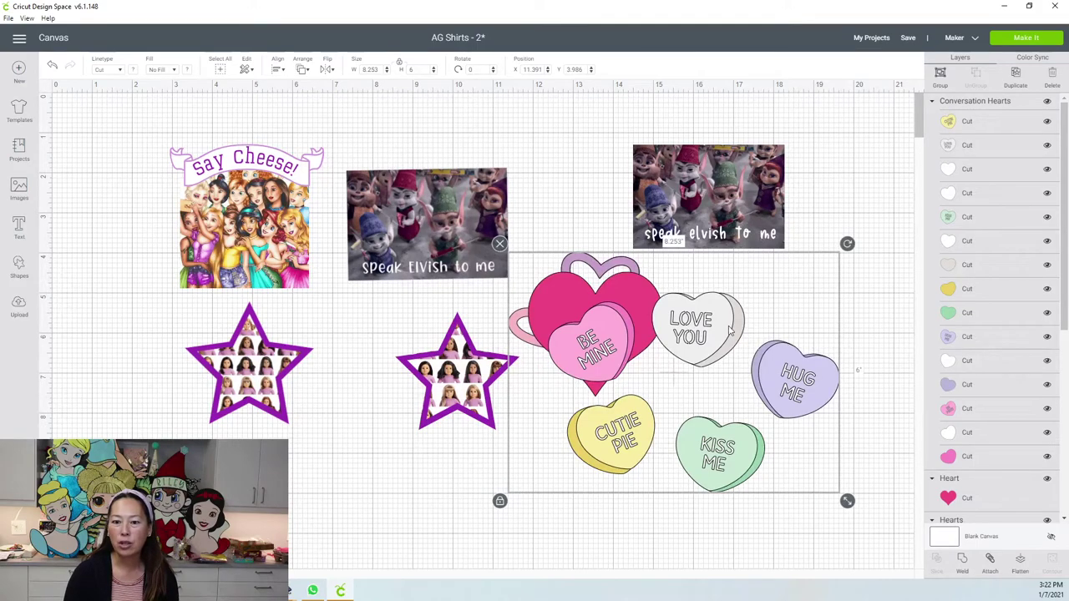
pyautogui.click(862, 307)
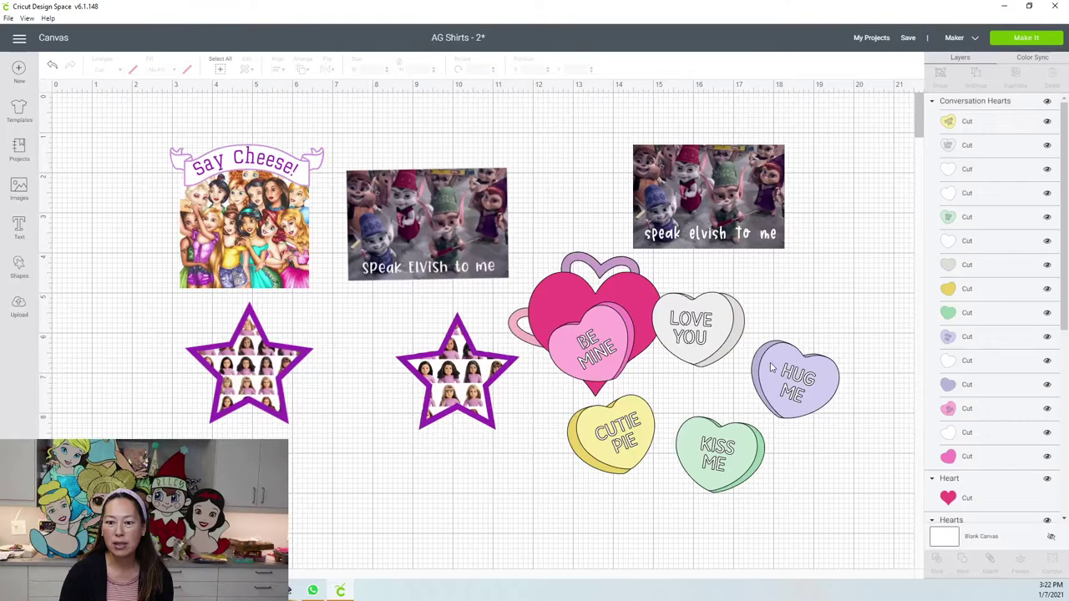
pyautogui.moveTo(770, 365); pyautogui.dragTo(911, 352)
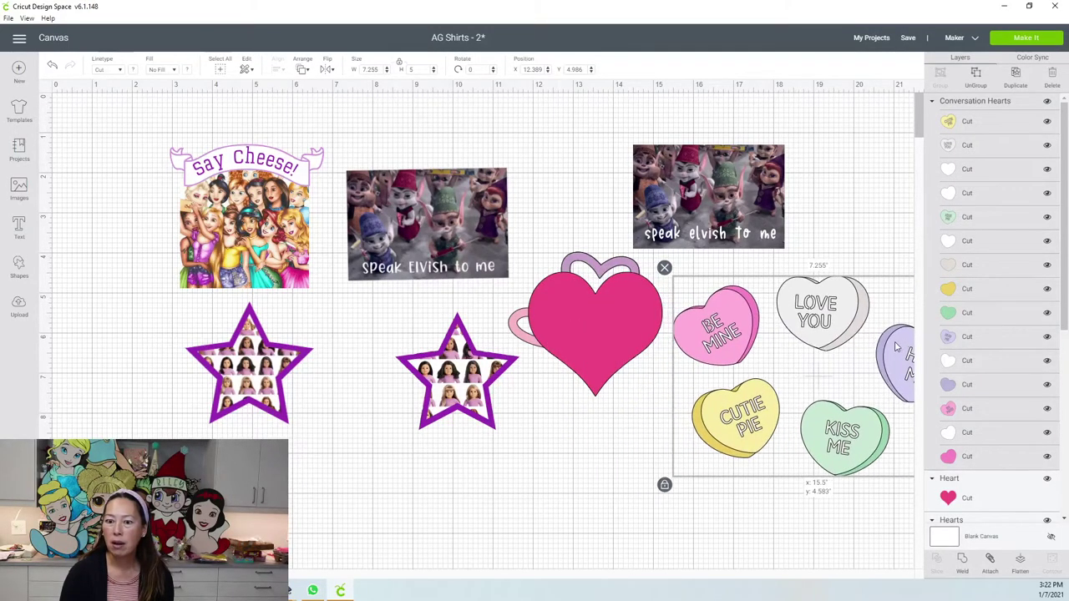
pyautogui.click(973, 76)
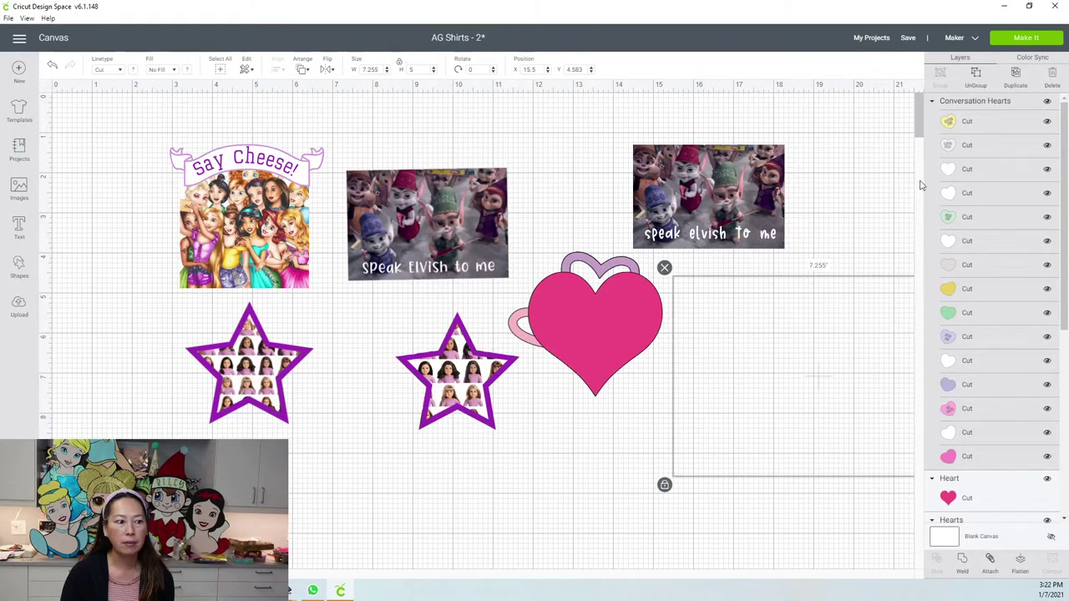
# Enlarge the pink heart to 6.044 × 5.62 inches, move finished designs down, and place the heart top-left
pyautogui.click(641, 305)
pyautogui.moveTo(641, 305); pyautogui.dragTo(499, 299)
pyautogui.moveTo(553, 396); pyautogui.dragTo(660, 498)
pyautogui.moveTo(594, 364); pyautogui.dragTo(621, 504)
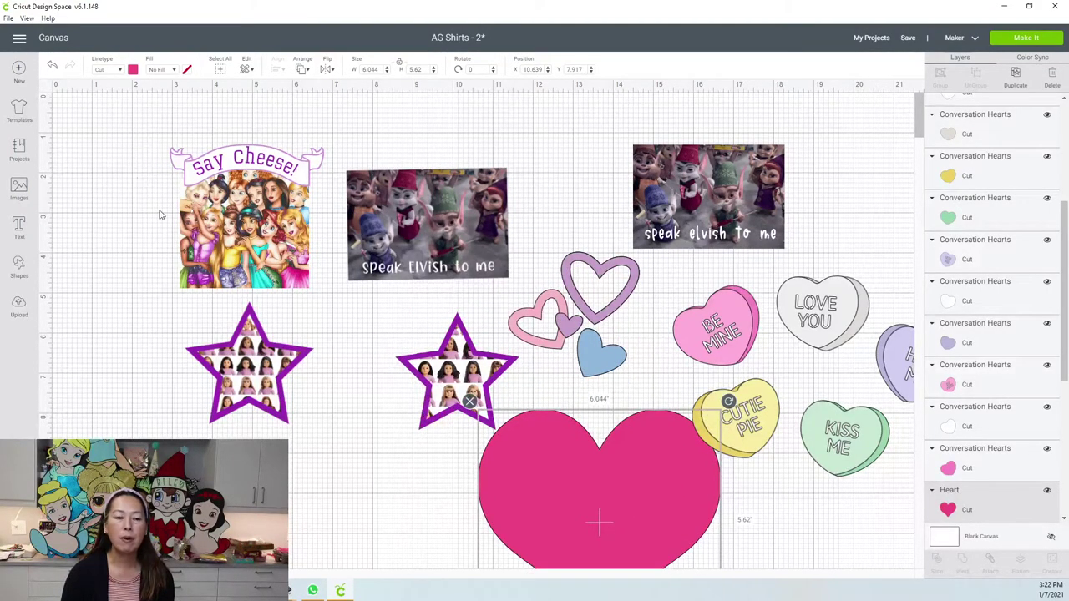
pyautogui.moveTo(134, 162); pyautogui.dragTo(519, 389)
pyautogui.moveTo(386, 259); pyautogui.dragTo(309, 597)
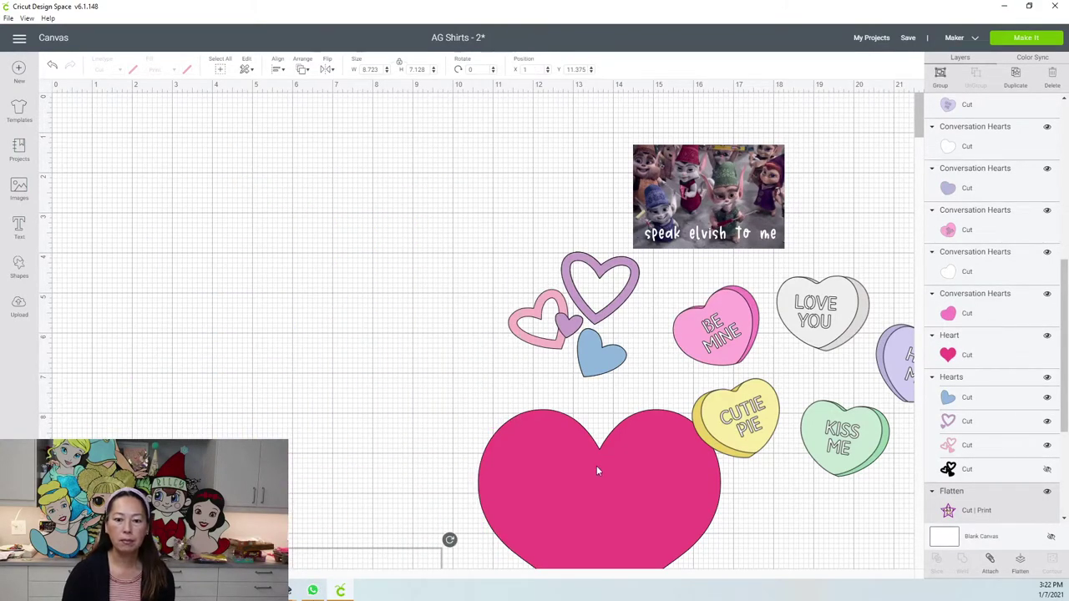
pyautogui.moveTo(596, 470); pyautogui.dragTo(267, 216)
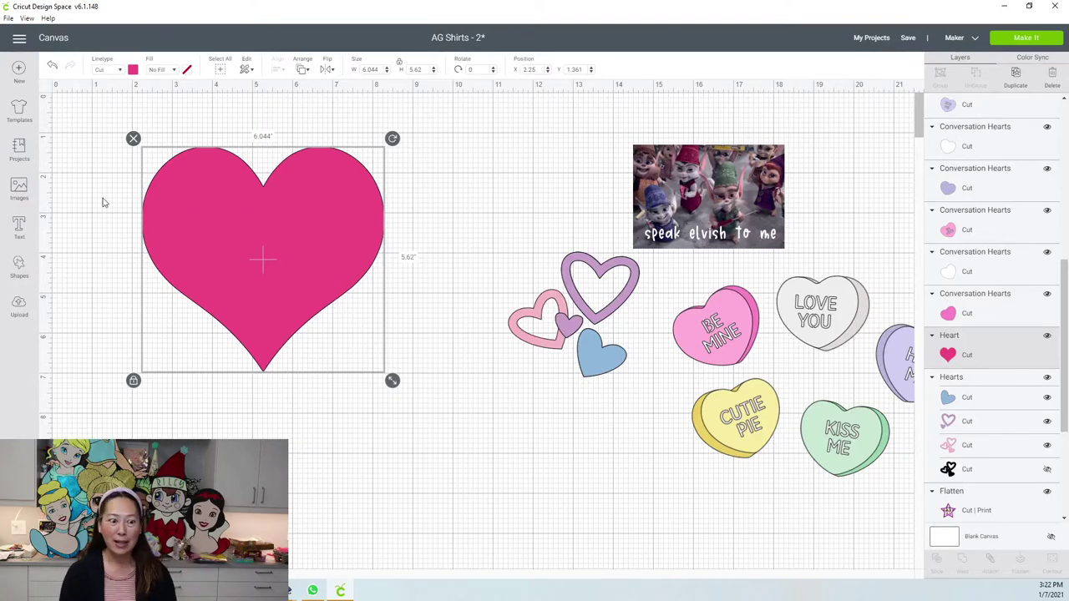
# Type three names as separate Lemon Crush text objects on the pink heart
pyautogui.click(19, 228)
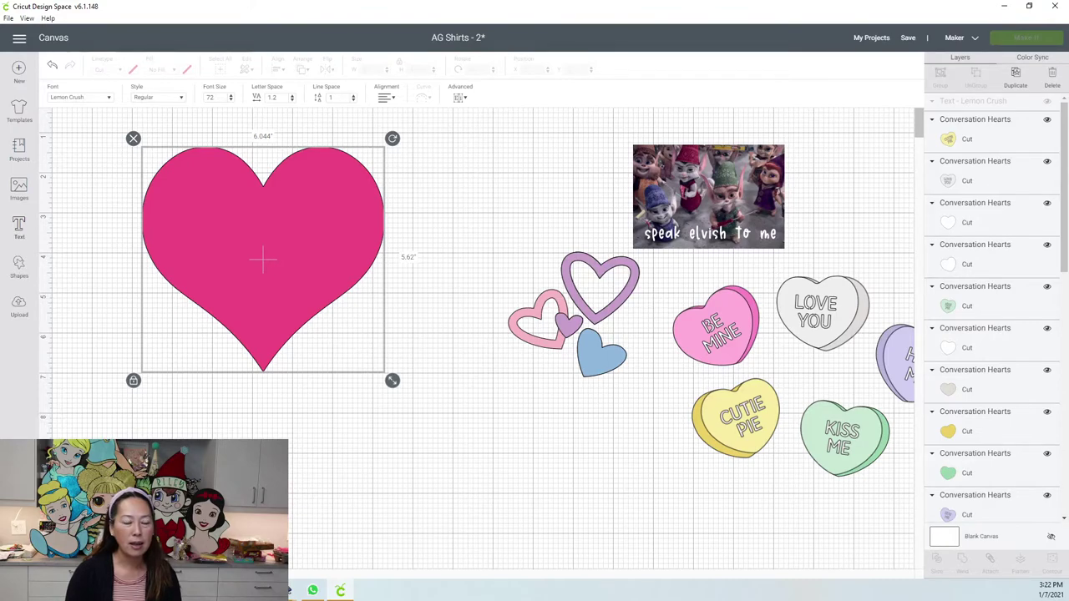
pyautogui.write('Charlot')
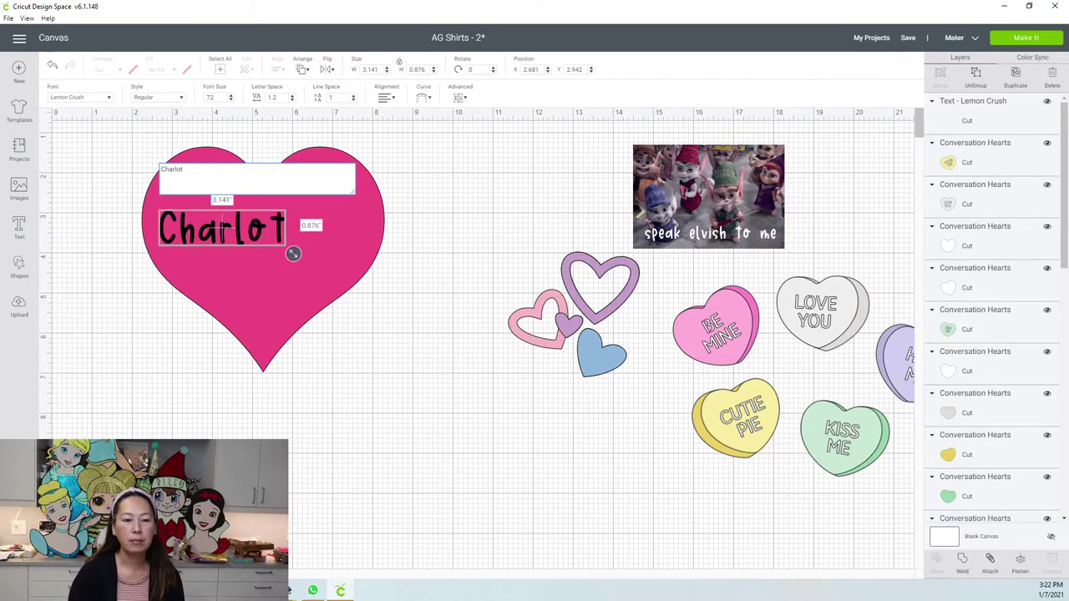
pyautogui.press('BackSpace')
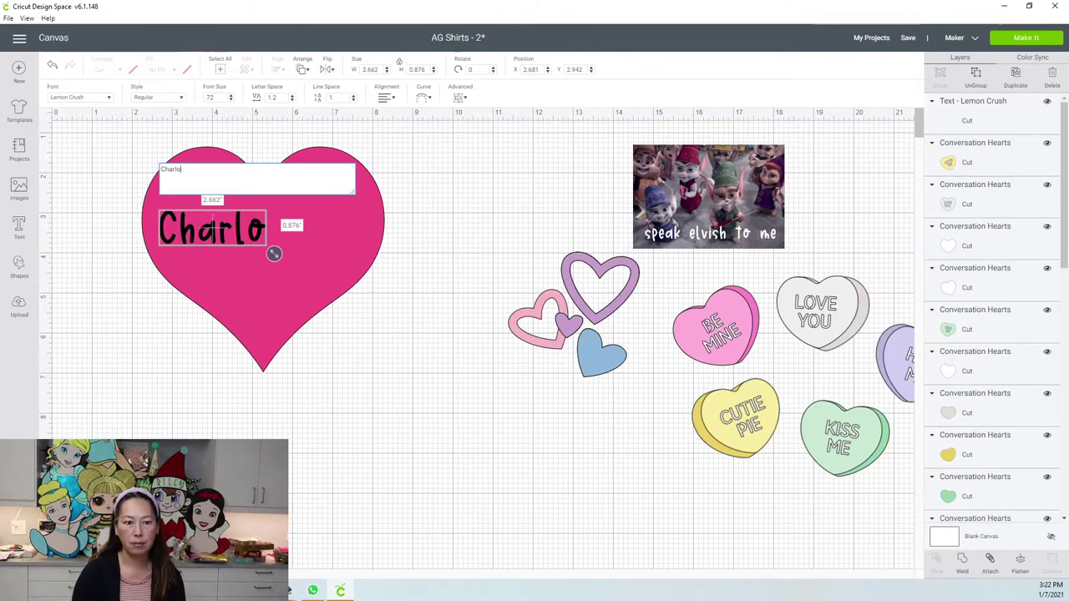
pyautogui.click(34, 148)
pyautogui.click(18, 227)
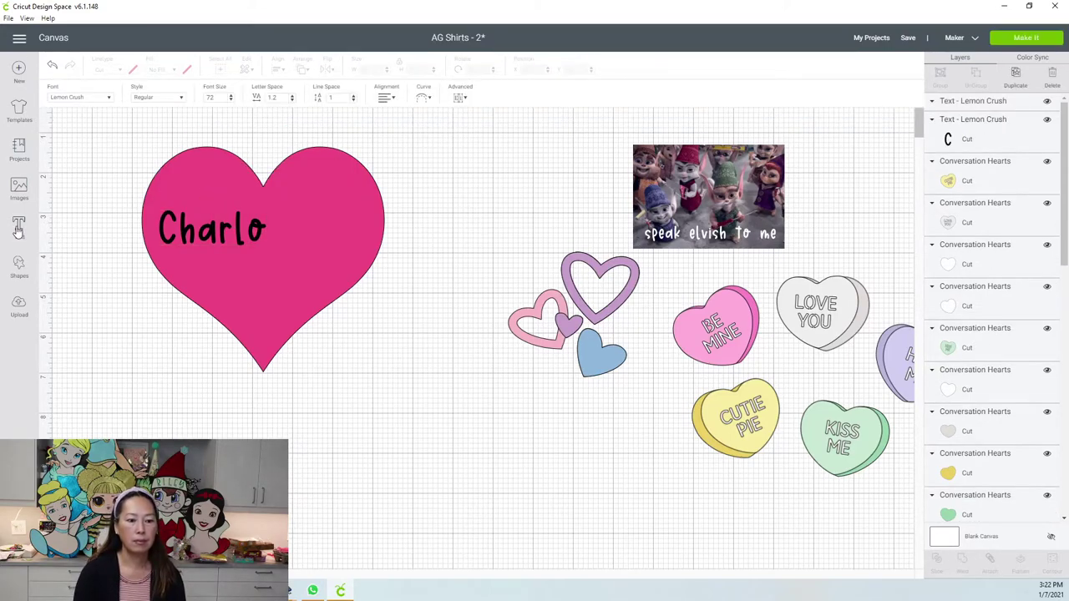
pyautogui.write('Deegan')
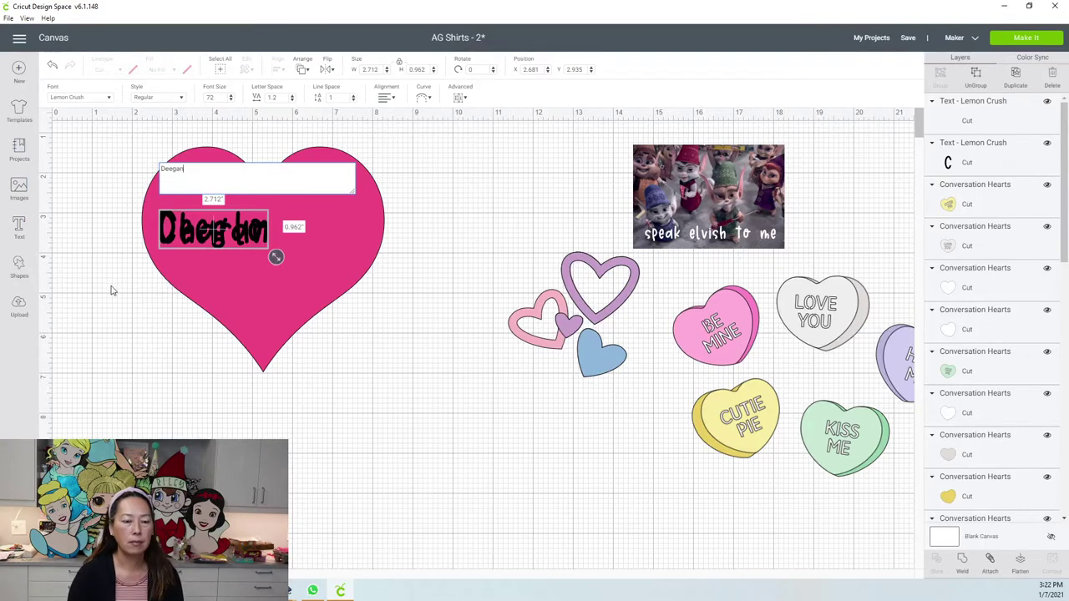
pyautogui.click(68, 250)
pyautogui.click(20, 227)
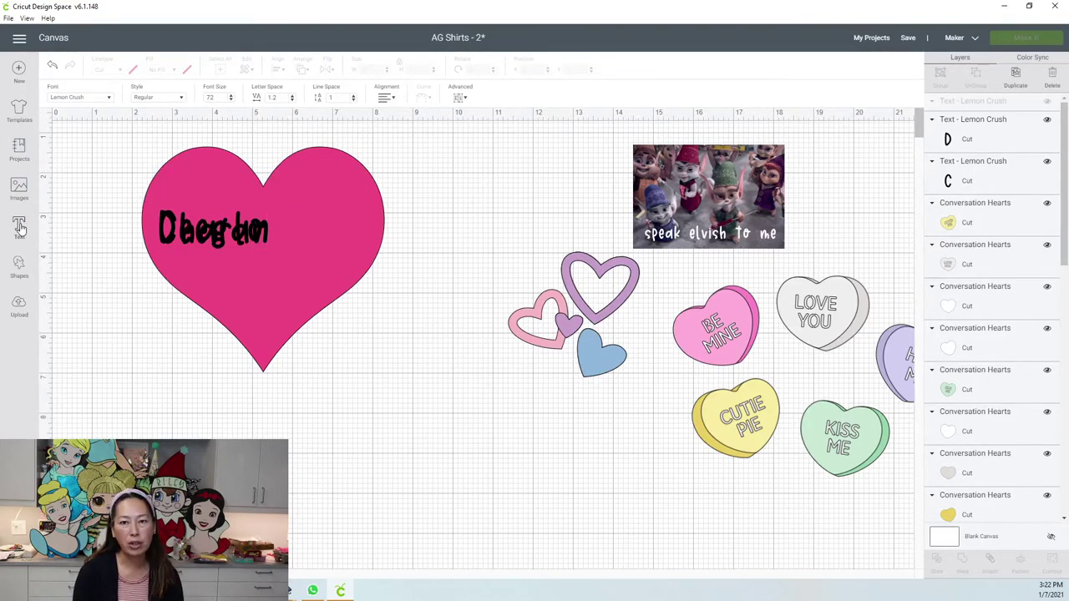
pyautogui.click(179, 242)
pyautogui.write('Rosalie')
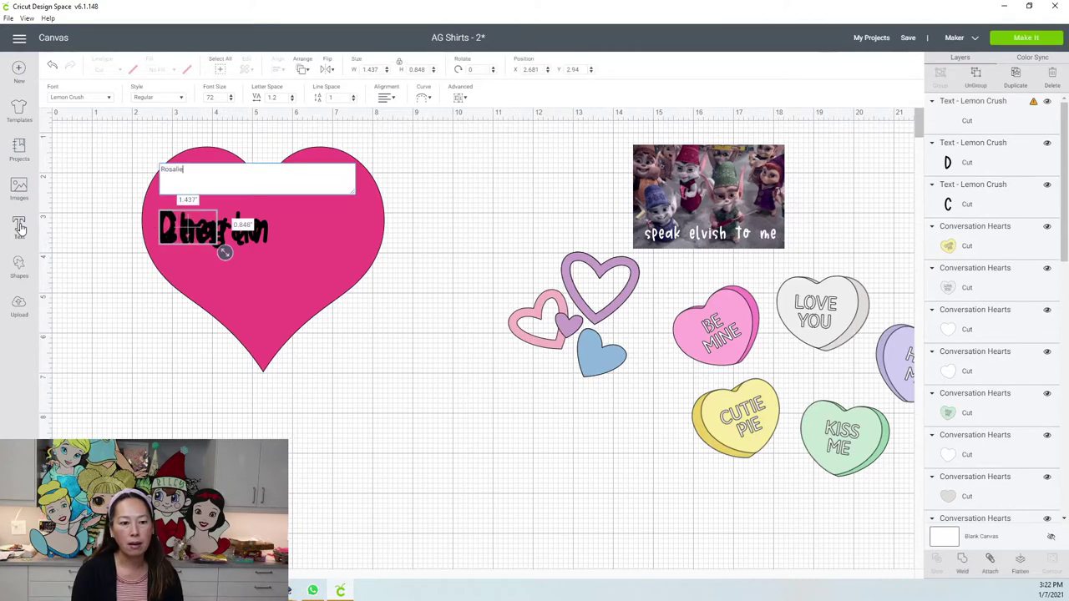
pyautogui.click(424, 370)
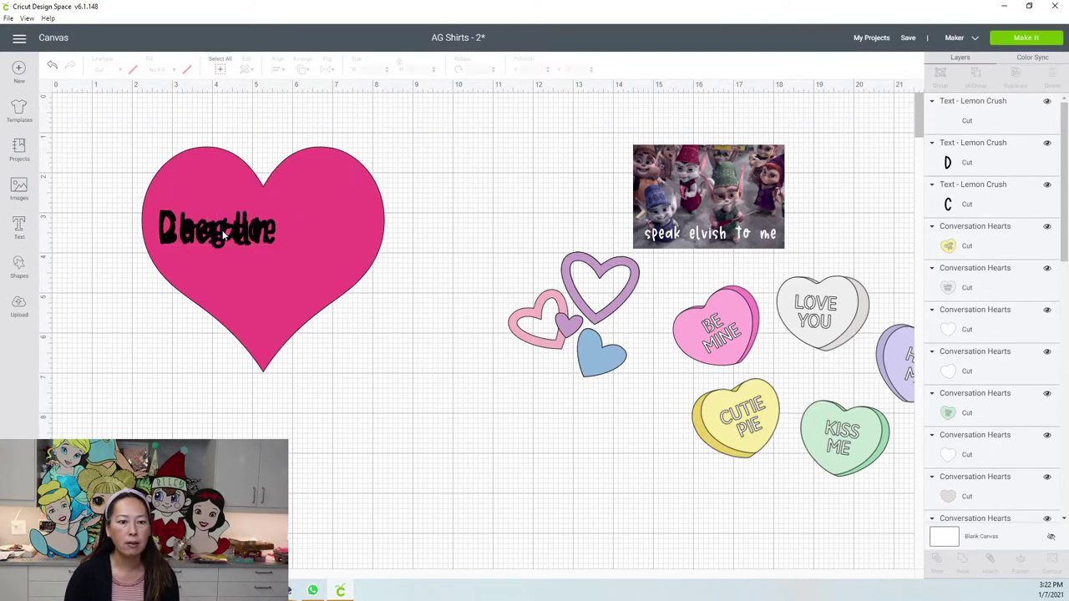
# Stagger the names: one upper right, one left, one lower, so none overlap
pyautogui.moveTo(224, 237); pyautogui.dragTo(266, 277)
pyautogui.moveTo(250, 237); pyautogui.dragTo(360, 213)
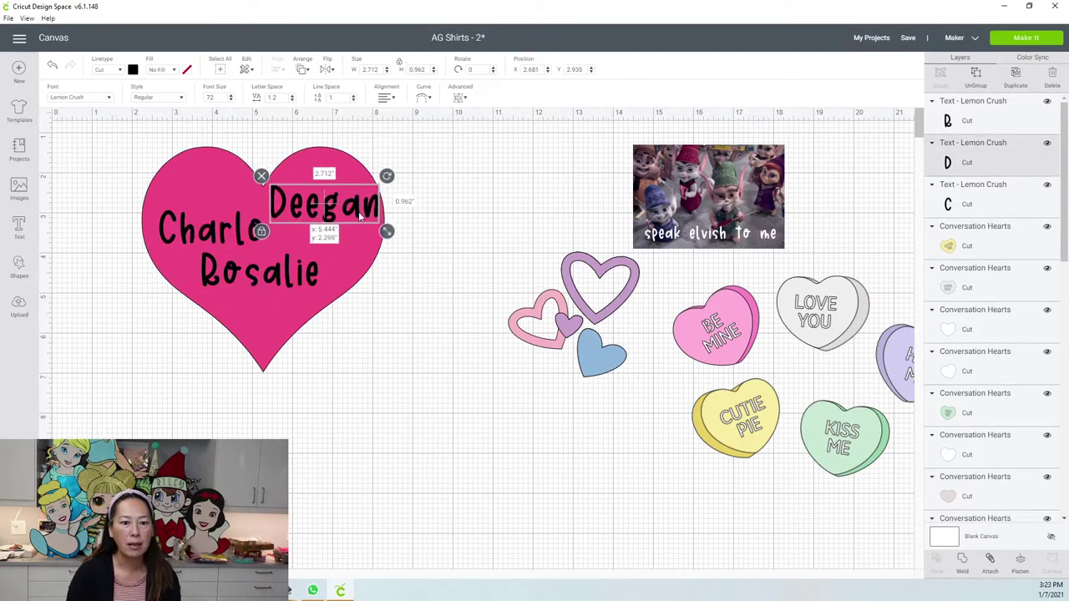
pyautogui.moveTo(359, 216); pyautogui.dragTo(359, 215)
pyautogui.moveTo(236, 234); pyautogui.dragTo(230, 234)
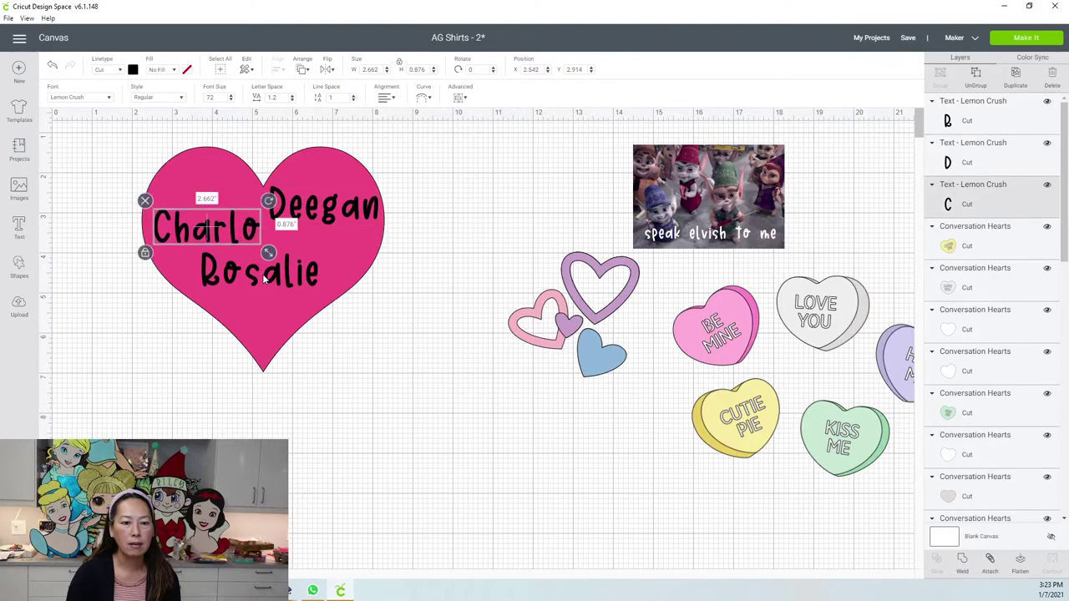
pyautogui.moveTo(264, 281); pyautogui.dragTo(266, 287)
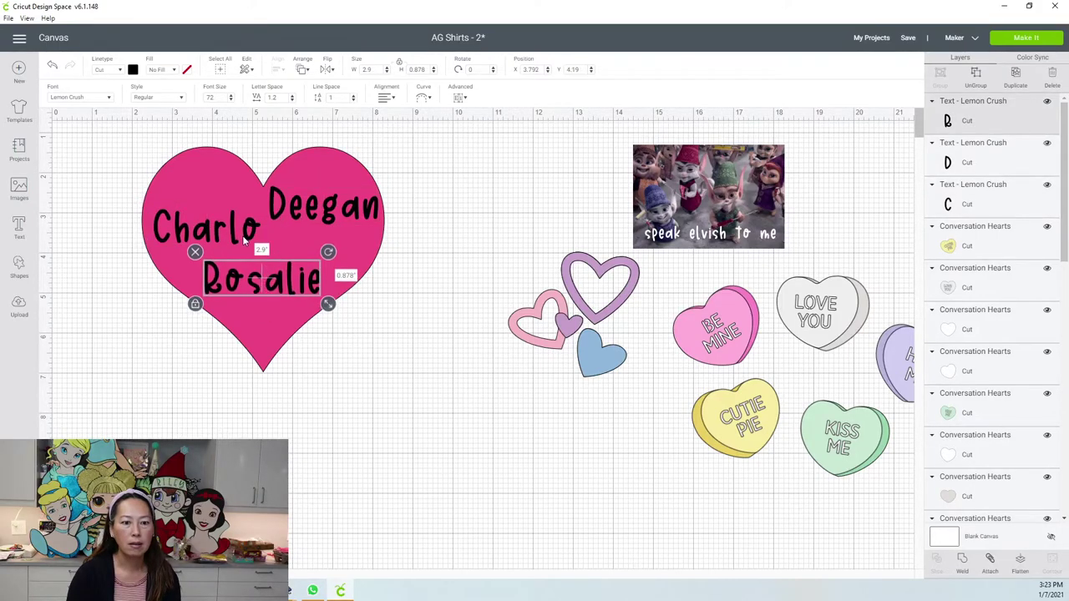
pyautogui.moveTo(244, 240); pyautogui.dragTo(243, 248)
pyautogui.click(350, 216)
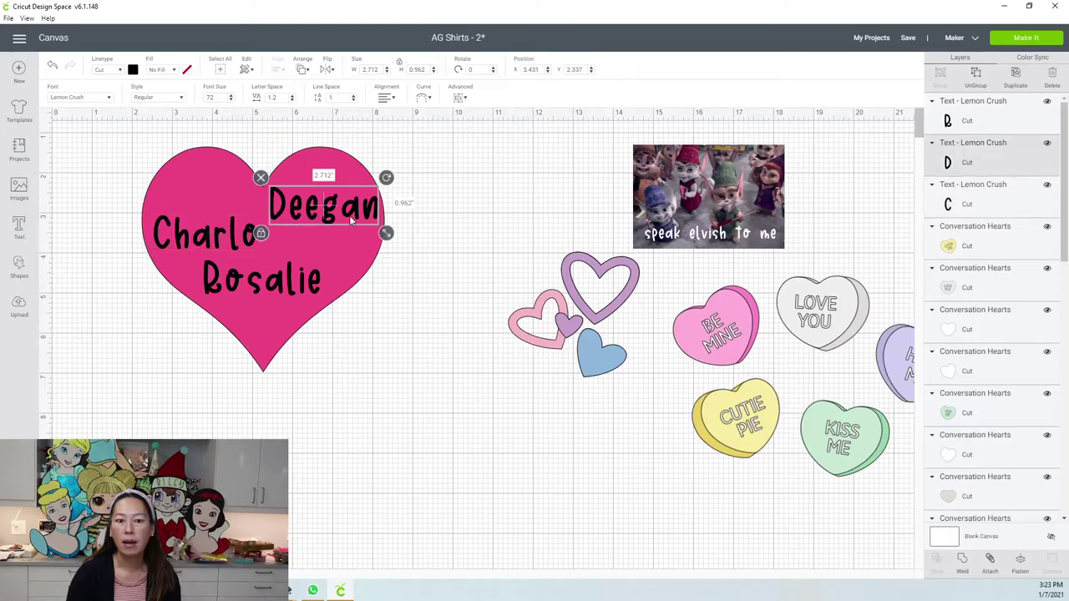
# Colour the upper-right name purple, and the left and bottom names light pink
pyautogui.click(132, 69)
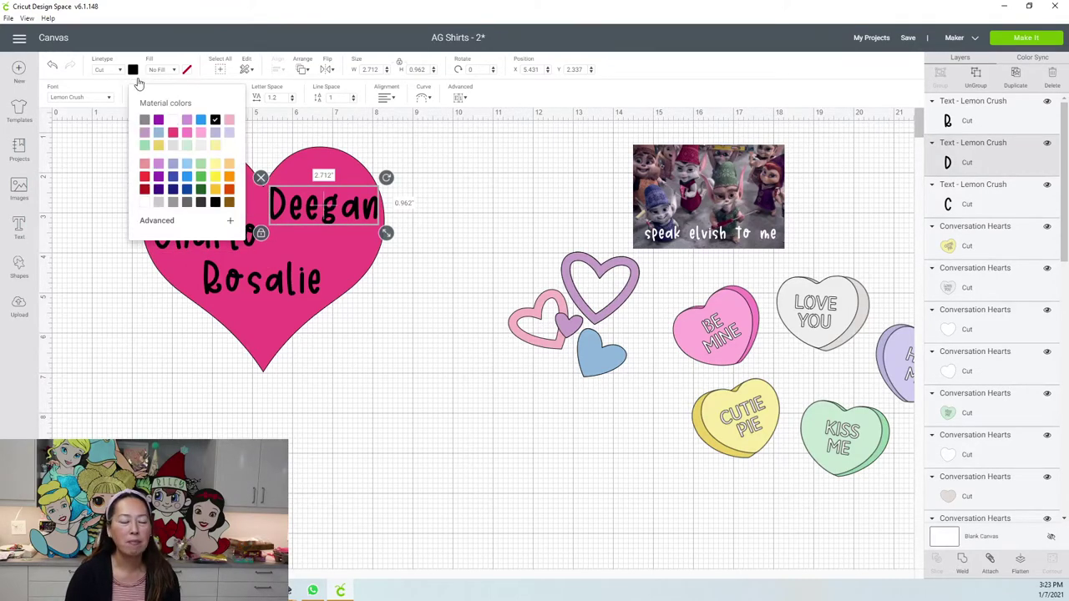
pyautogui.click(157, 119)
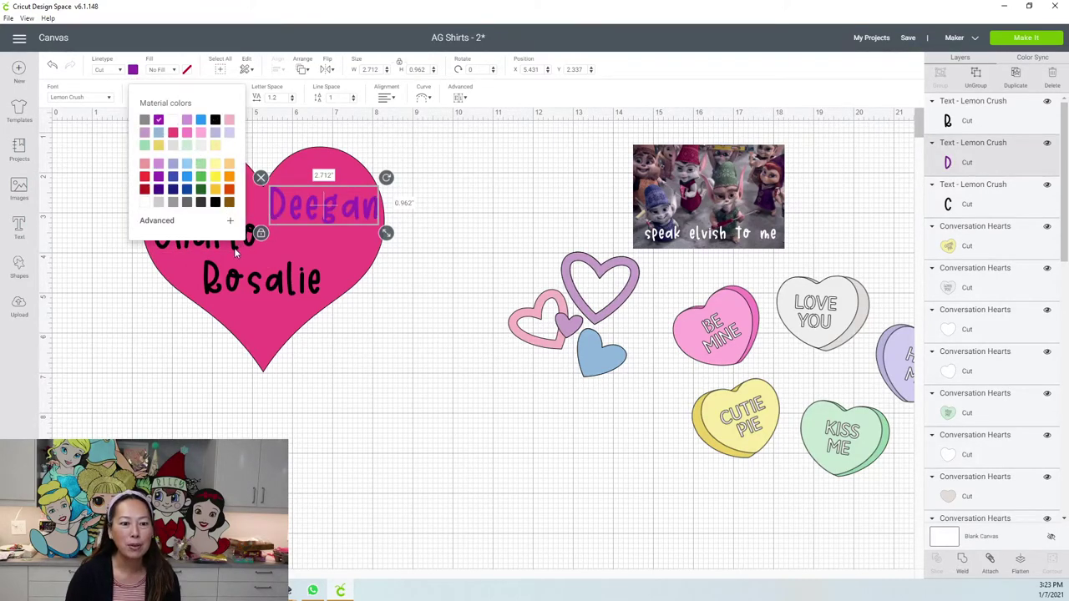
pyautogui.click(236, 249)
pyautogui.click(133, 70)
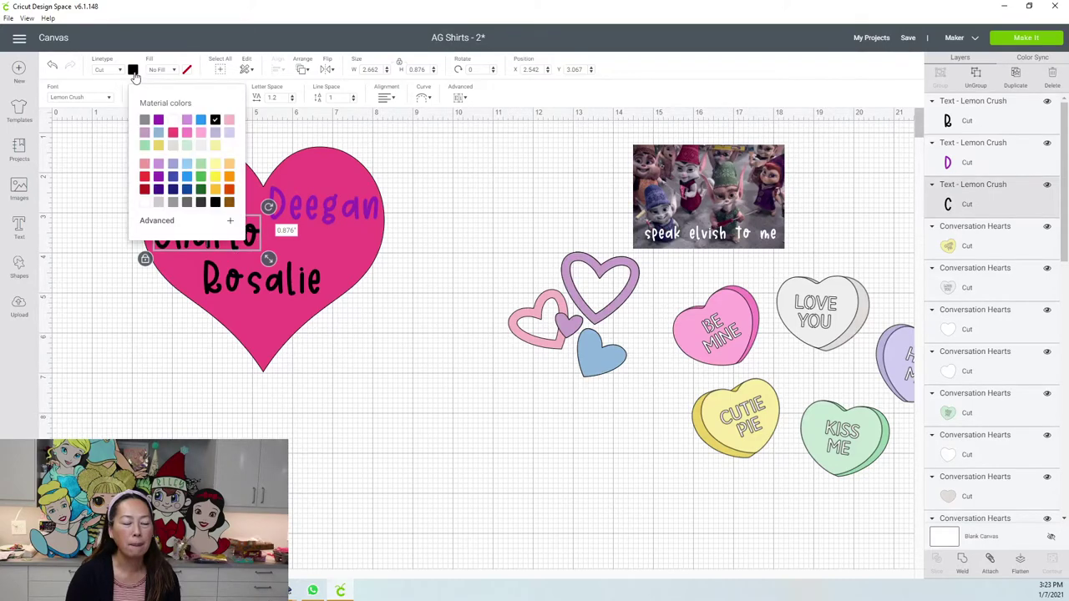
pyautogui.click(158, 121)
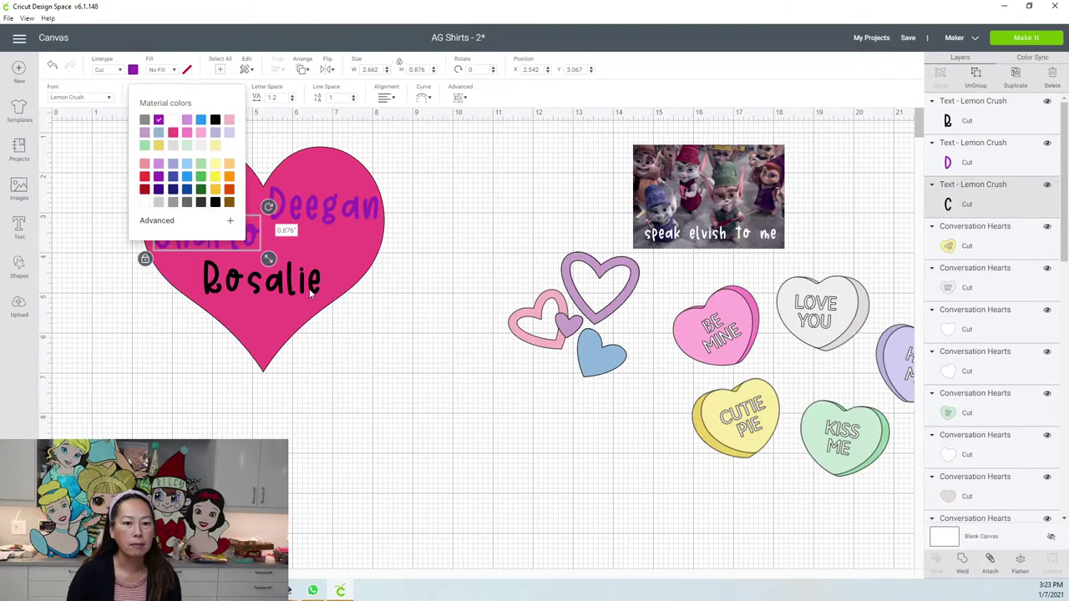
pyautogui.click(250, 280)
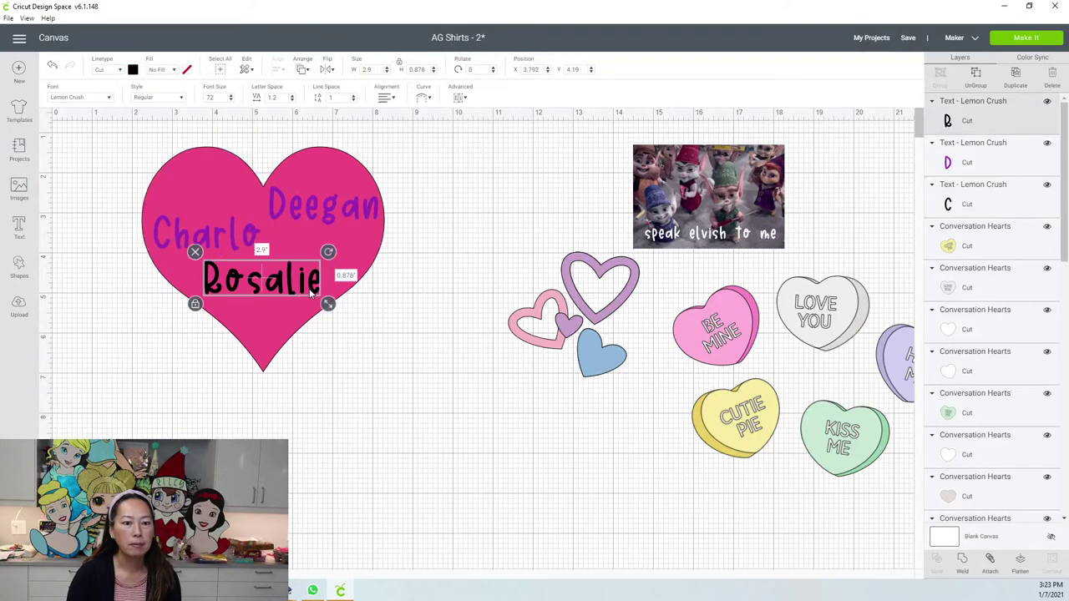
pyautogui.click(133, 70)
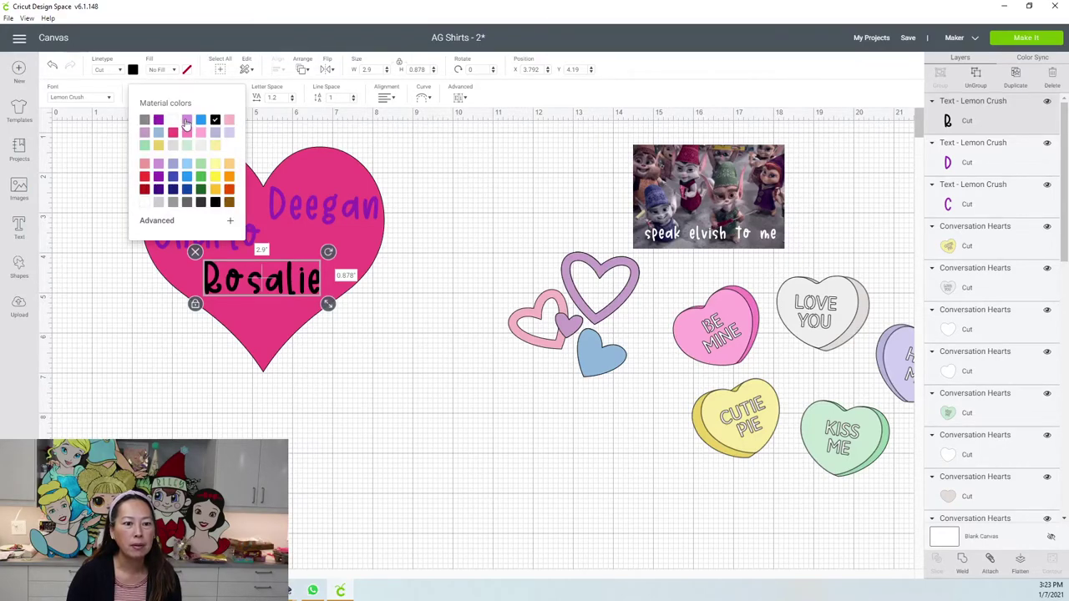
pyautogui.click(186, 121)
pyautogui.click(218, 238)
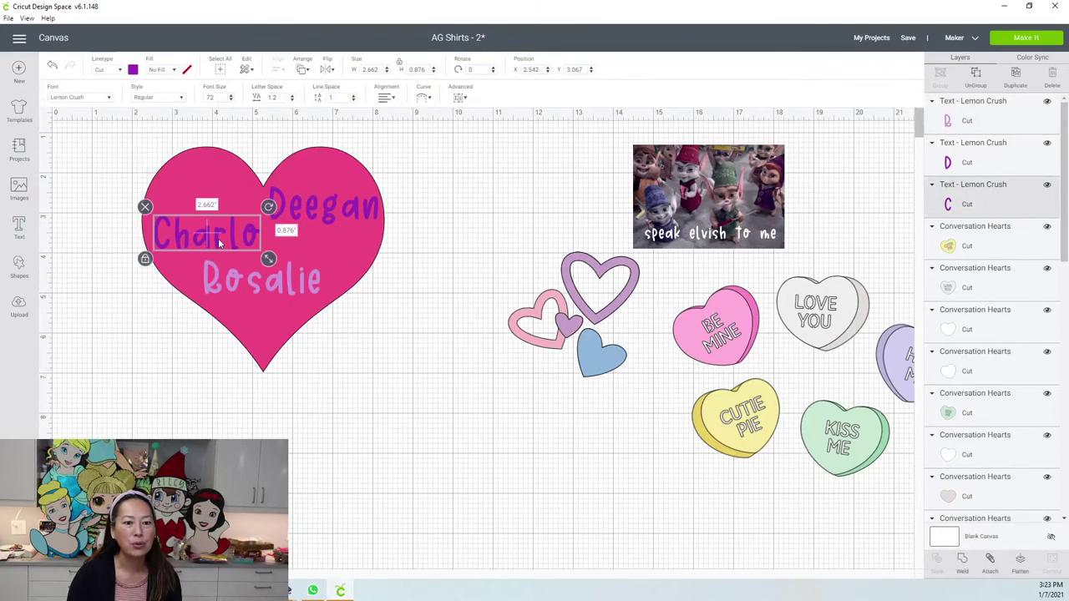
pyautogui.click(133, 70)
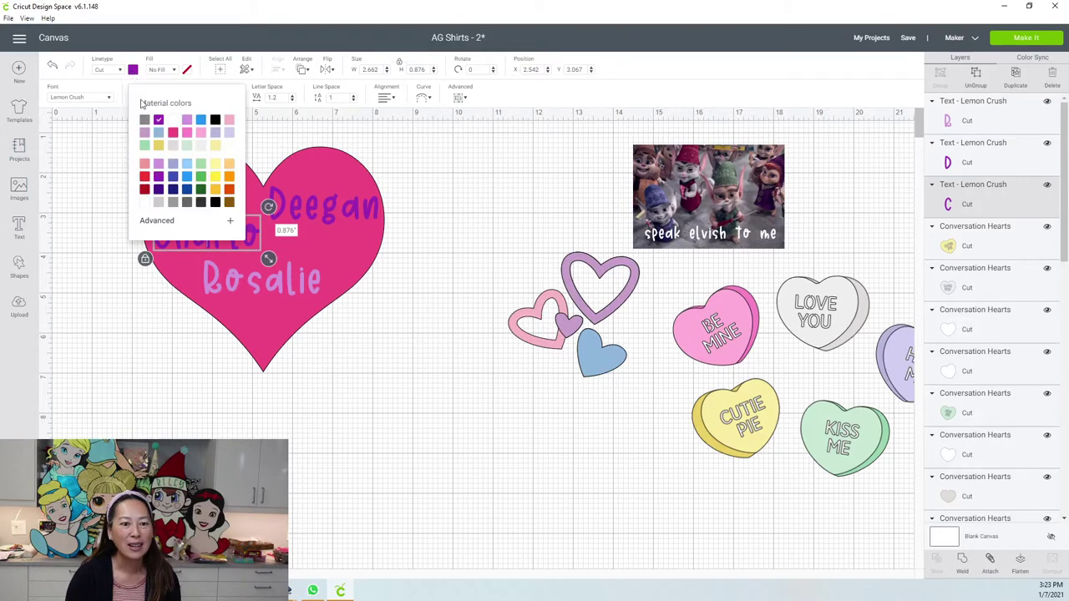
pyautogui.click(143, 134)
pyautogui.click(86, 199)
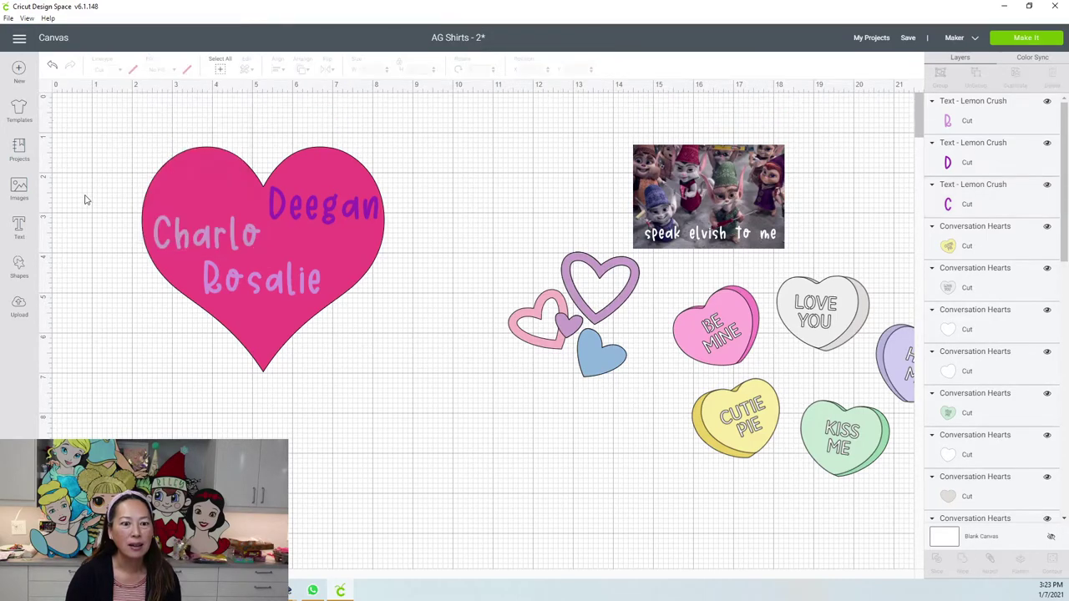
# Recolour the big heart light pink
pyautogui.click(202, 164)
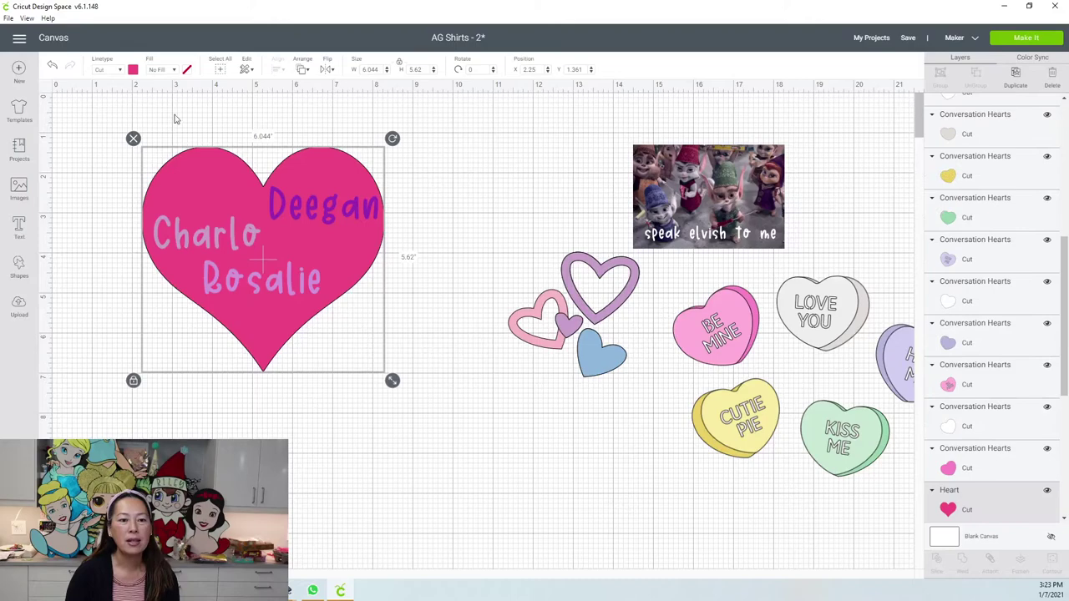
pyautogui.click(132, 70)
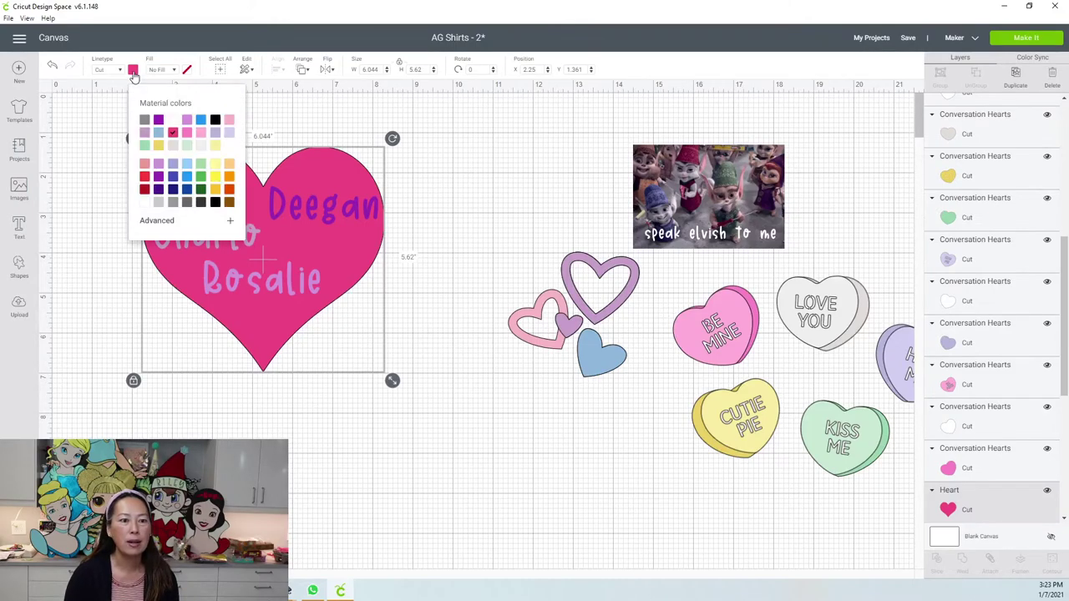
pyautogui.click(199, 133)
pyautogui.click(480, 408)
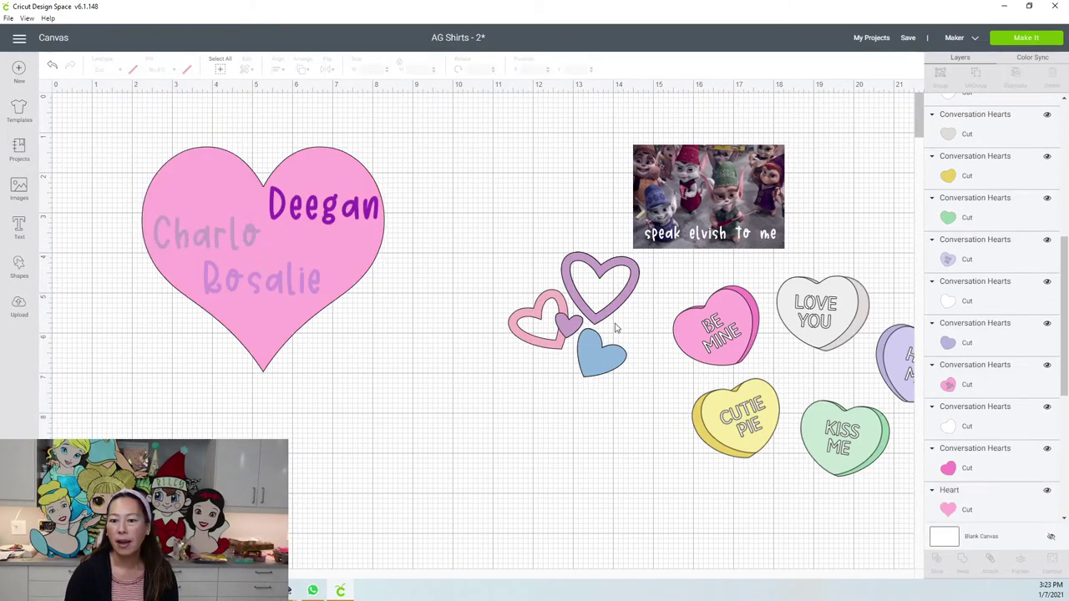
# Move the outline-hearts cluster onto the big heart and shift the upper-right and bottom names left
pyautogui.moveTo(619, 301); pyautogui.dragTo(531, 287)
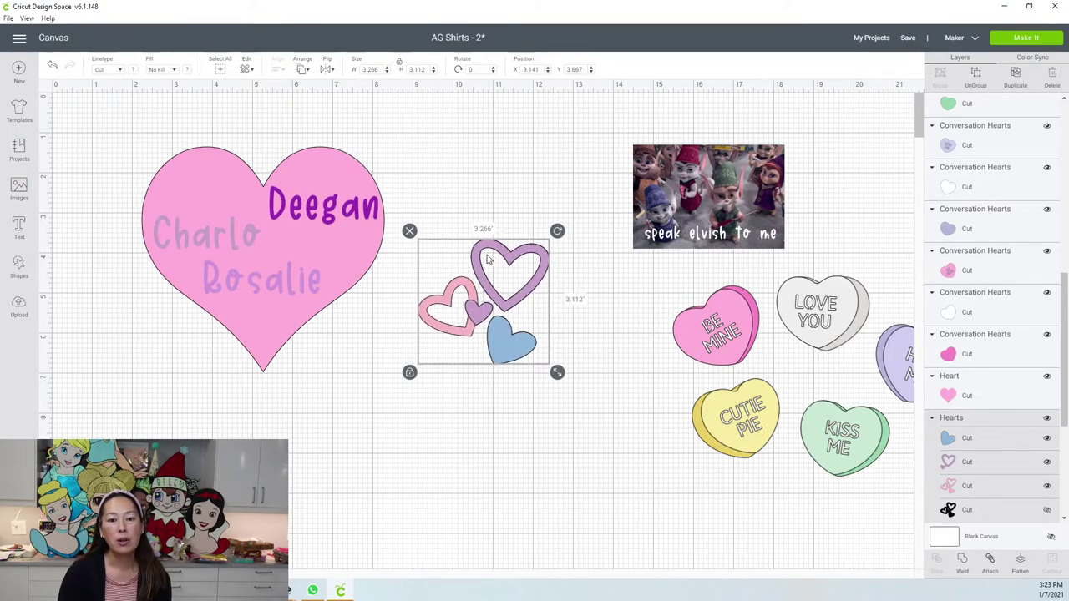
pyautogui.moveTo(508, 312); pyautogui.dragTo(431, 291)
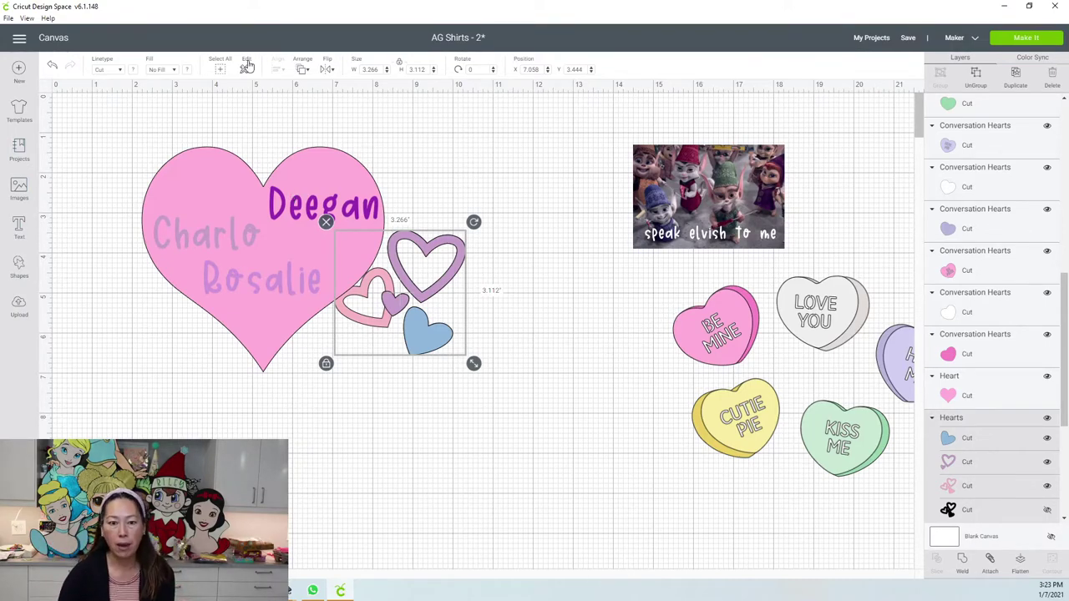
pyautogui.click(324, 200)
pyautogui.moveTo(322, 205); pyautogui.dragTo(216, 200)
pyautogui.click(248, 283)
pyautogui.moveTo(248, 283); pyautogui.dragTo(231, 272)
pyautogui.click(401, 278)
pyautogui.moveTo(401, 276); pyautogui.dragTo(371, 228)
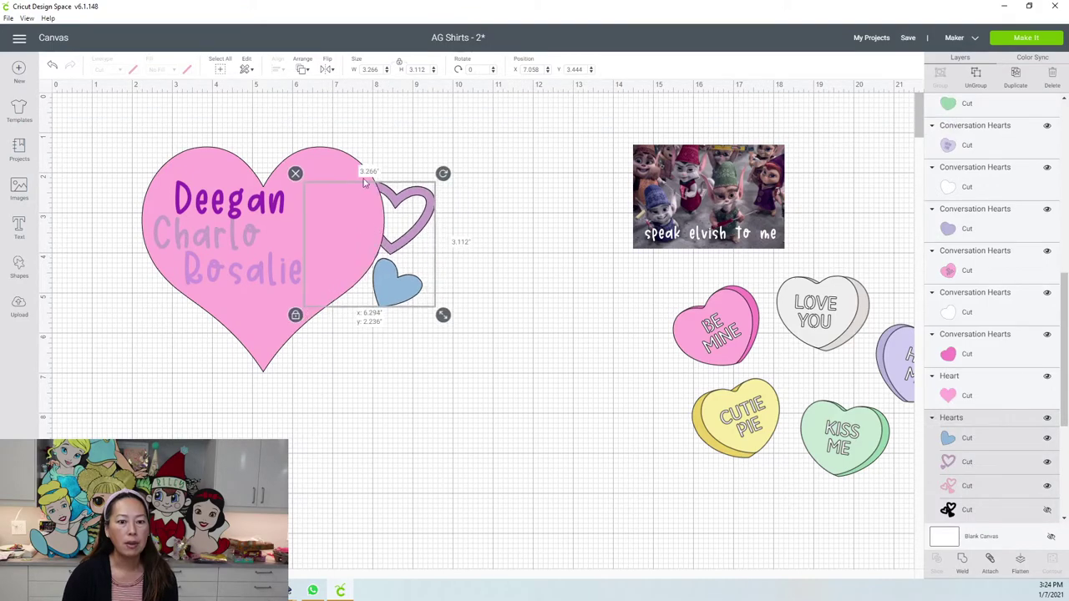
# Bring the hearts cluster in front and settle it inside the big heart's upper right; lower the left name
pyautogui.click(302, 72)
pyautogui.click(324, 130)
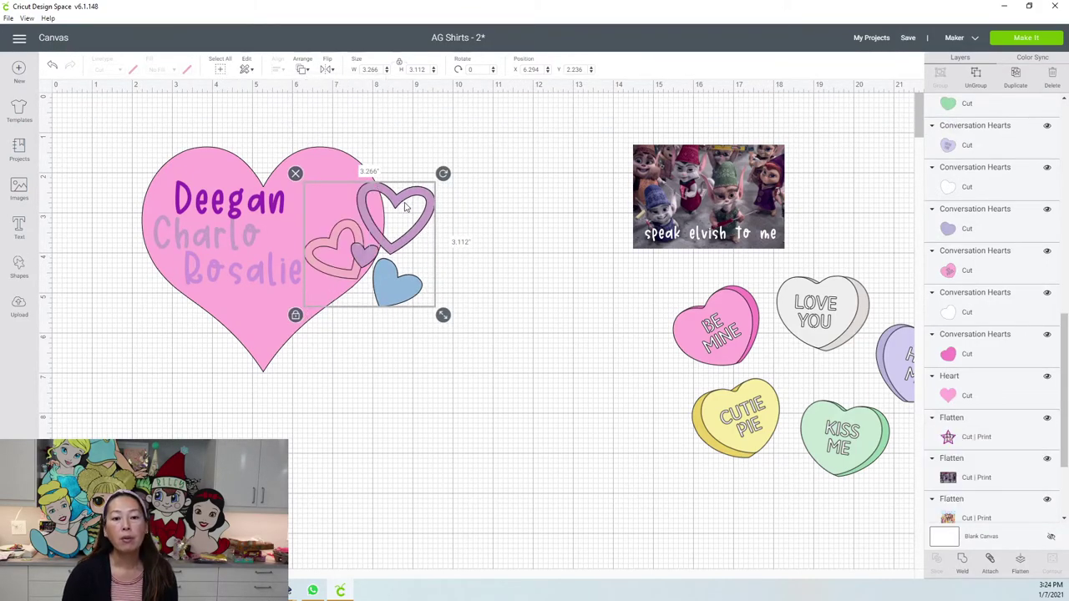
pyautogui.moveTo(421, 249); pyautogui.dragTo(404, 242)
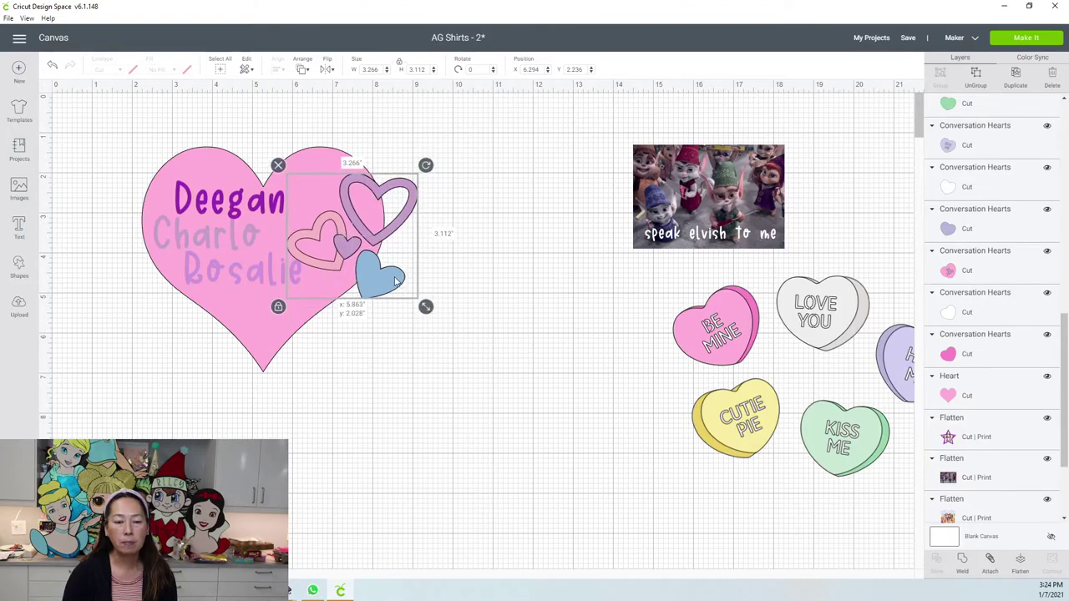
pyautogui.moveTo(393, 280); pyautogui.dragTo(378, 256)
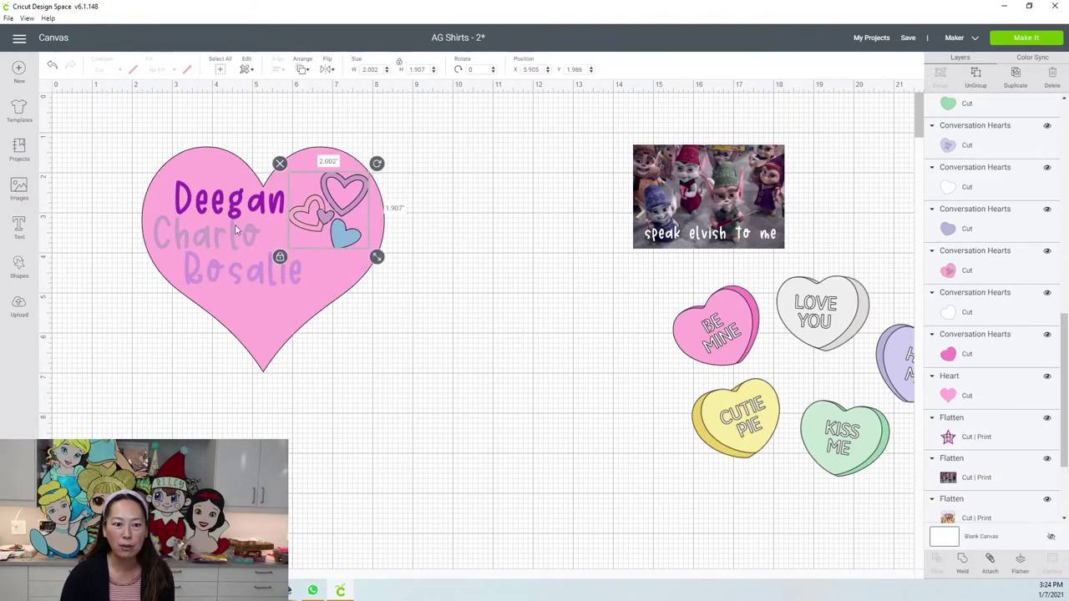
pyautogui.moveTo(233, 227); pyautogui.dragTo(234, 240)
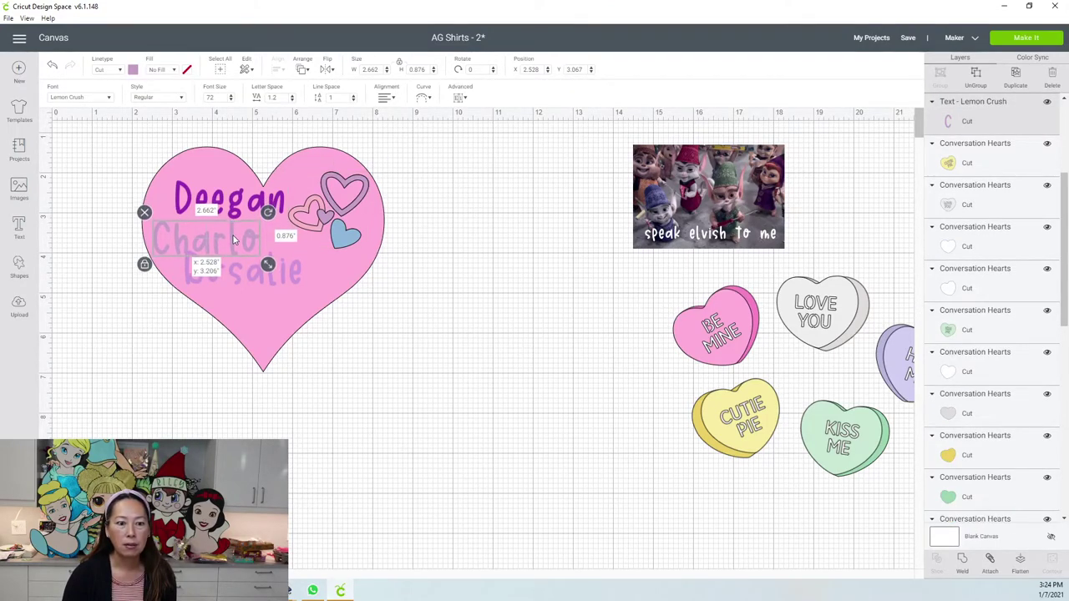
pyautogui.click(344, 215)
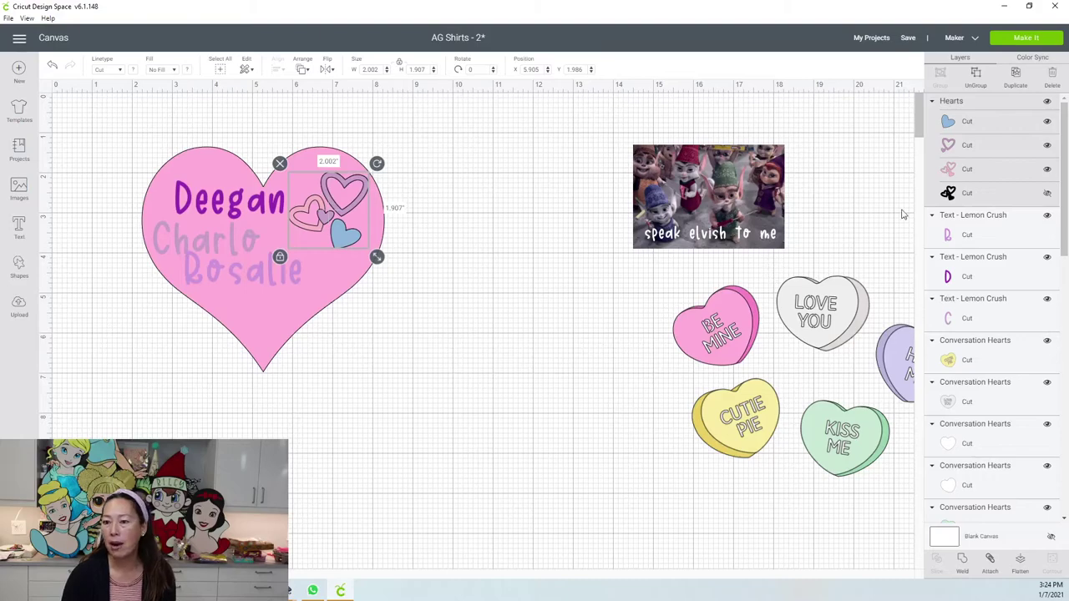
# Make the blue small heart orange, the purple outline blue, and the pink outline light green
pyautogui.click(982, 125)
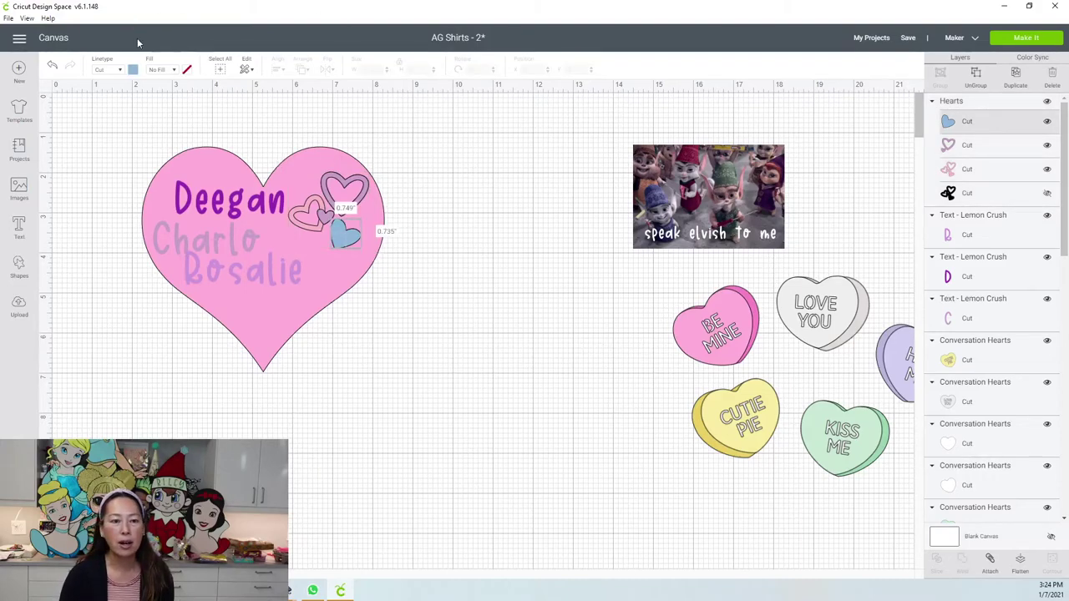
pyautogui.click(133, 73)
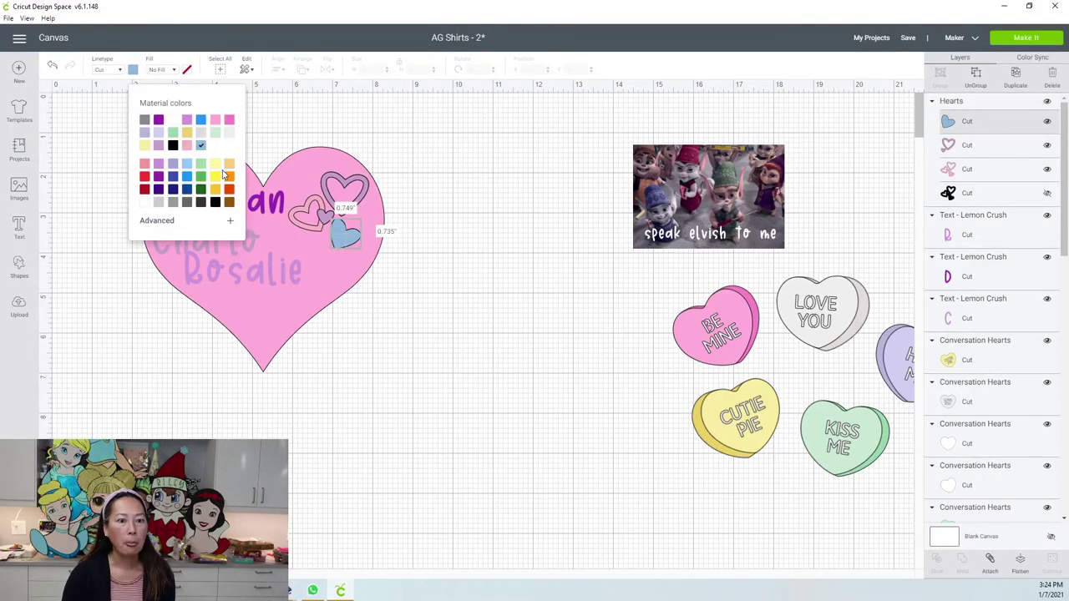
pyautogui.click(230, 167)
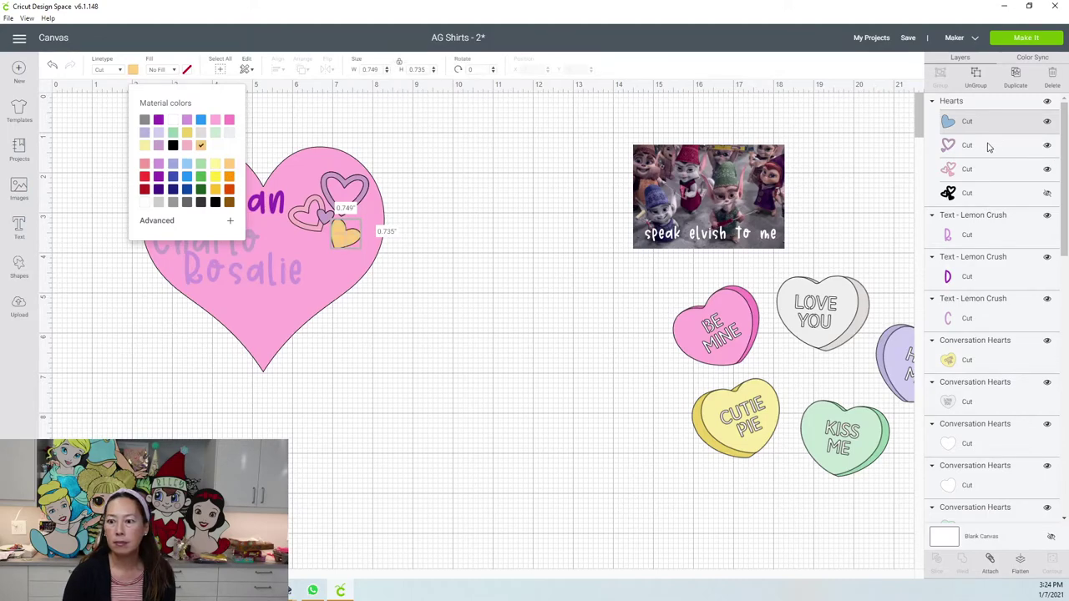
pyautogui.click(990, 146)
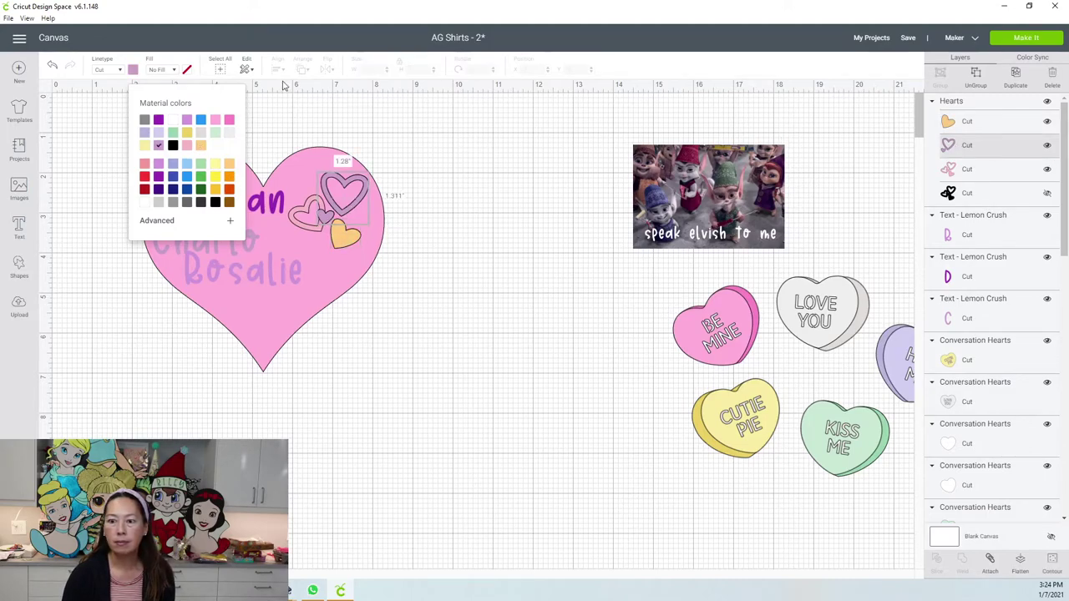
pyautogui.click(200, 119)
pyautogui.click(983, 173)
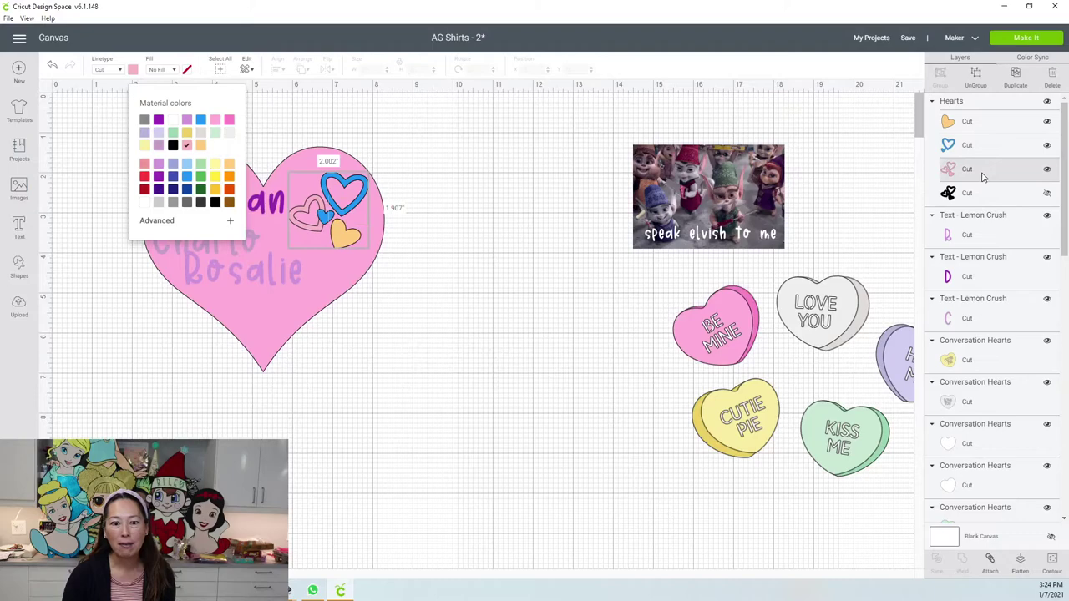
pyautogui.click(173, 132)
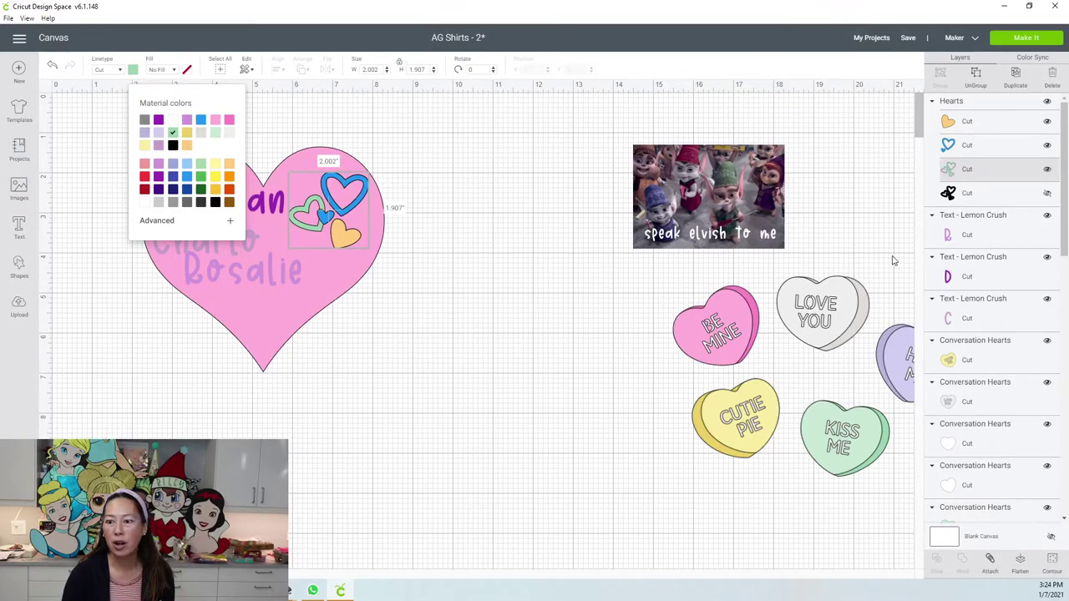
# Flatten the BE MINE candy heart and shrink it to about 1.2 inches wide
pyautogui.click(714, 344)
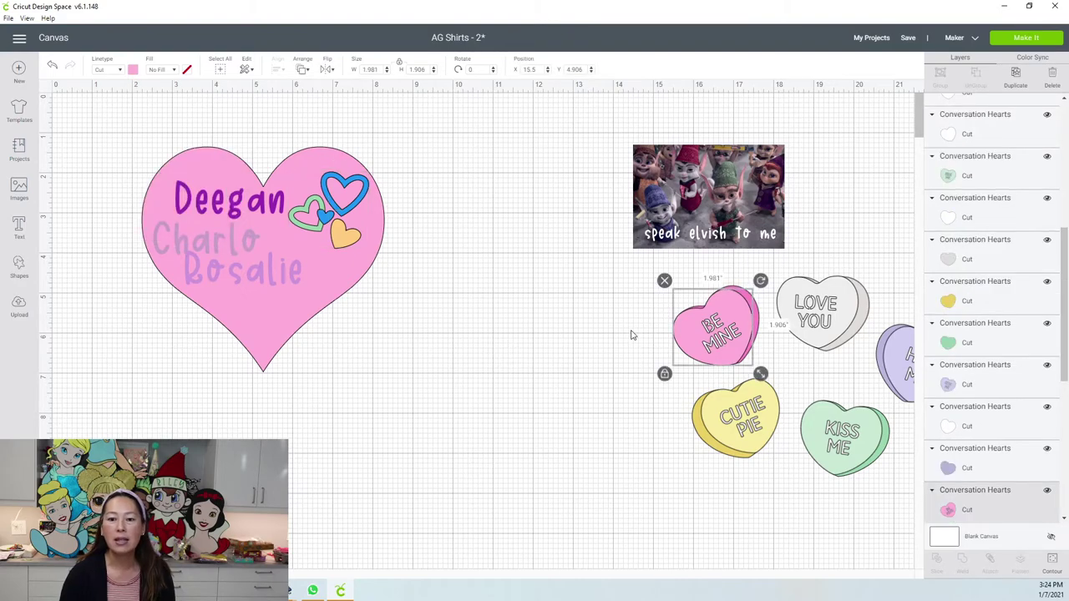
pyautogui.moveTo(630, 305); pyautogui.dragTo(561, 318)
pyautogui.click(1019, 564)
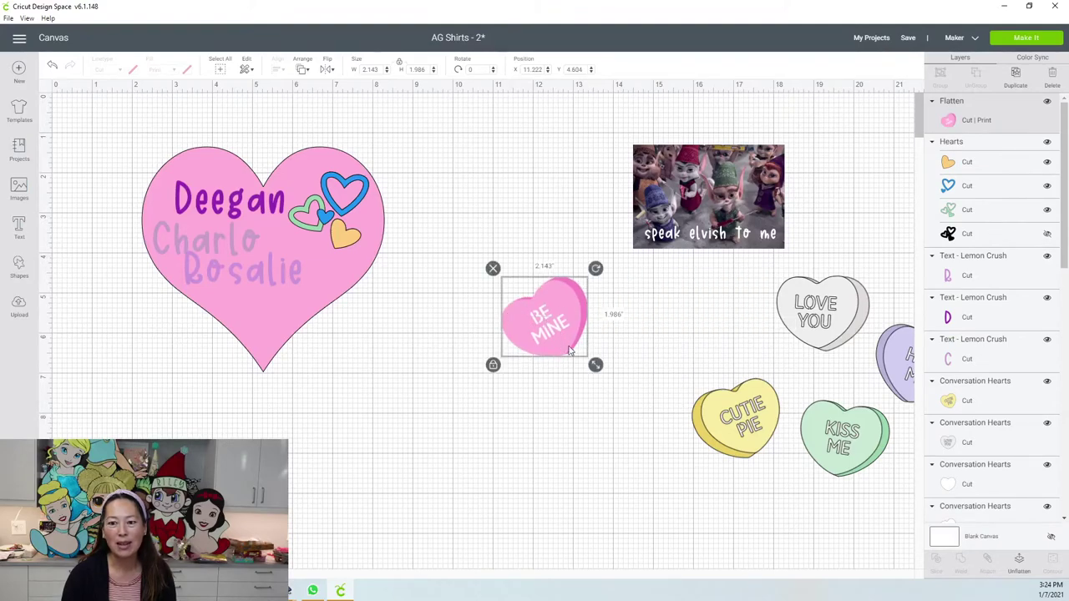
pyautogui.moveTo(595, 364); pyautogui.dragTo(558, 329)
pyautogui.click(317, 107)
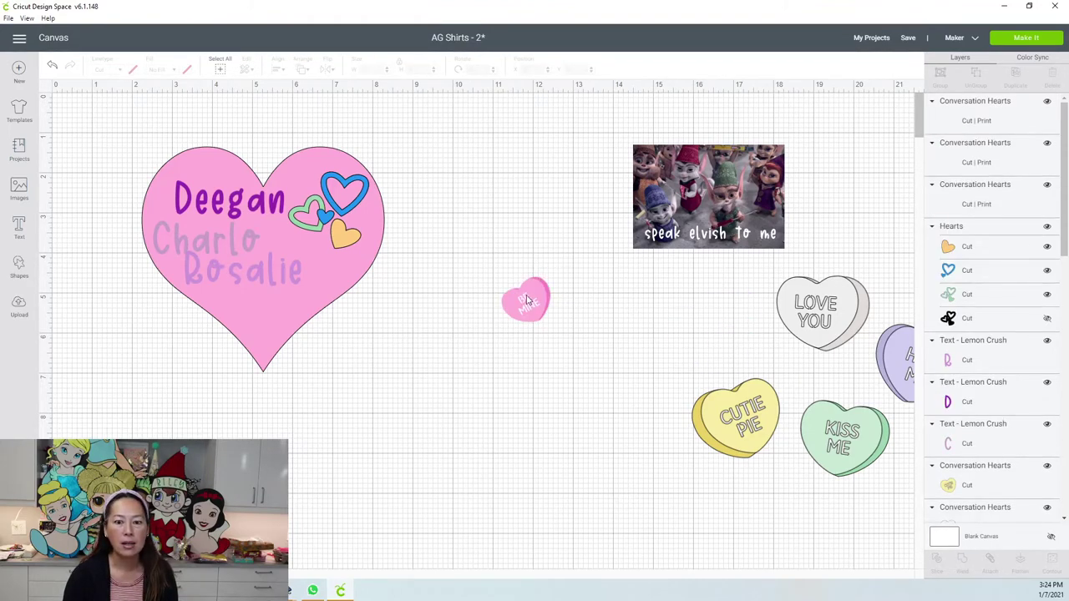
# Set the BE MINE heart's top layer print colour to purple
pyautogui.click(525, 299)
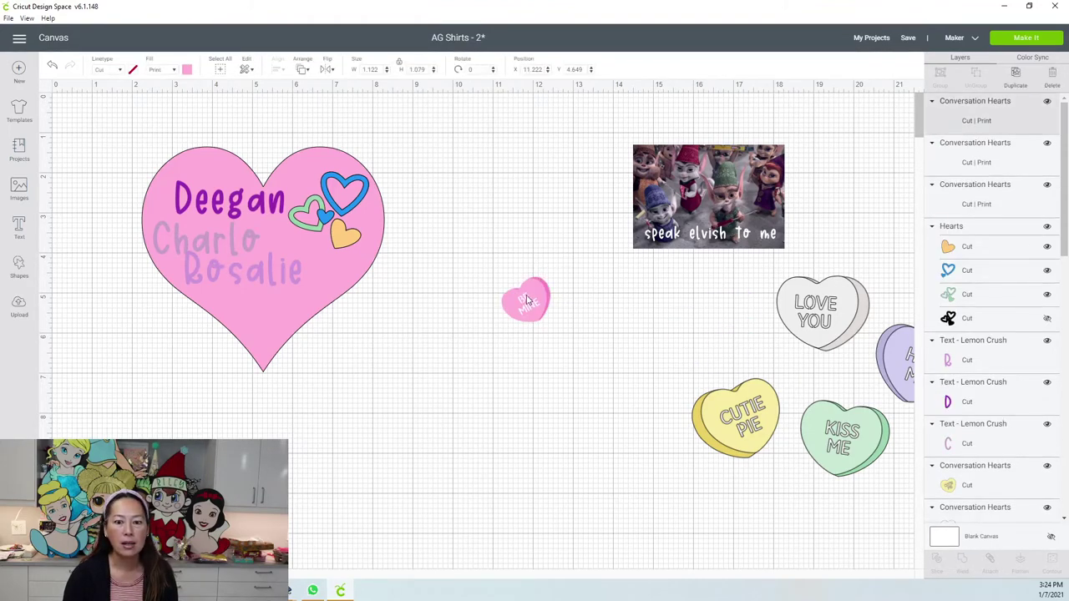
pyautogui.click(185, 70)
pyautogui.click(213, 138)
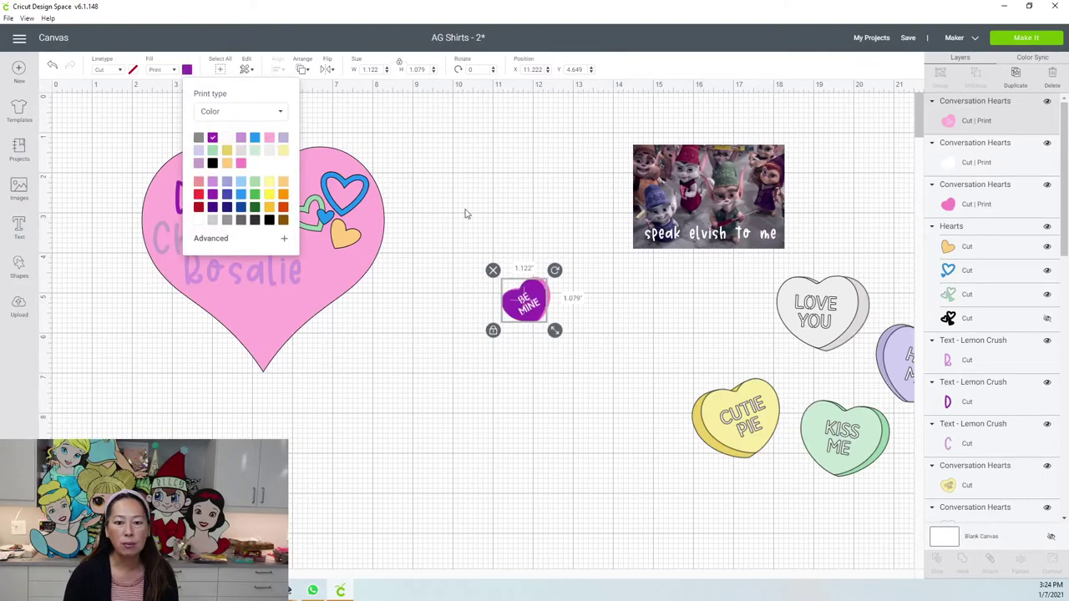
pyautogui.click(966, 210)
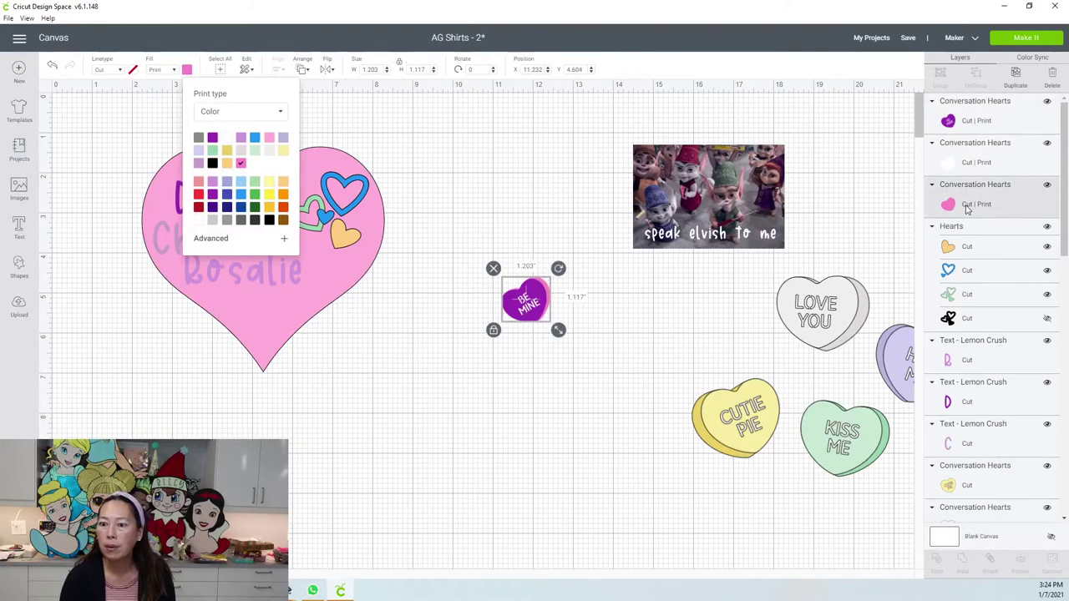
pyautogui.click(557, 352)
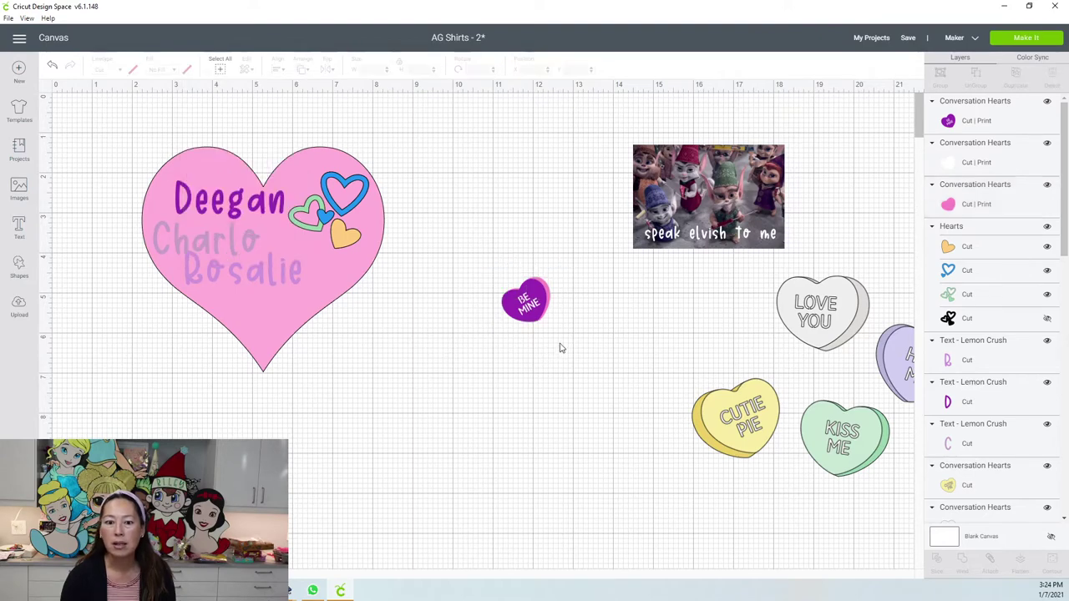
pyautogui.click(534, 317)
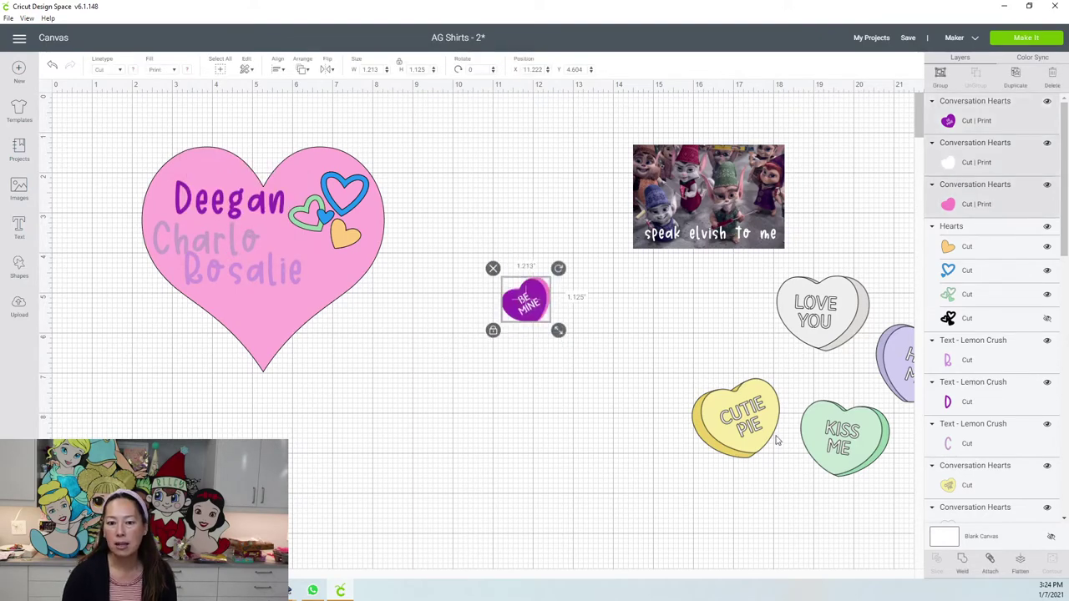
# Flatten the purple BE MINE heart, move it onto the pink heart, and tilt it about 30 degrees
pyautogui.click(1020, 564)
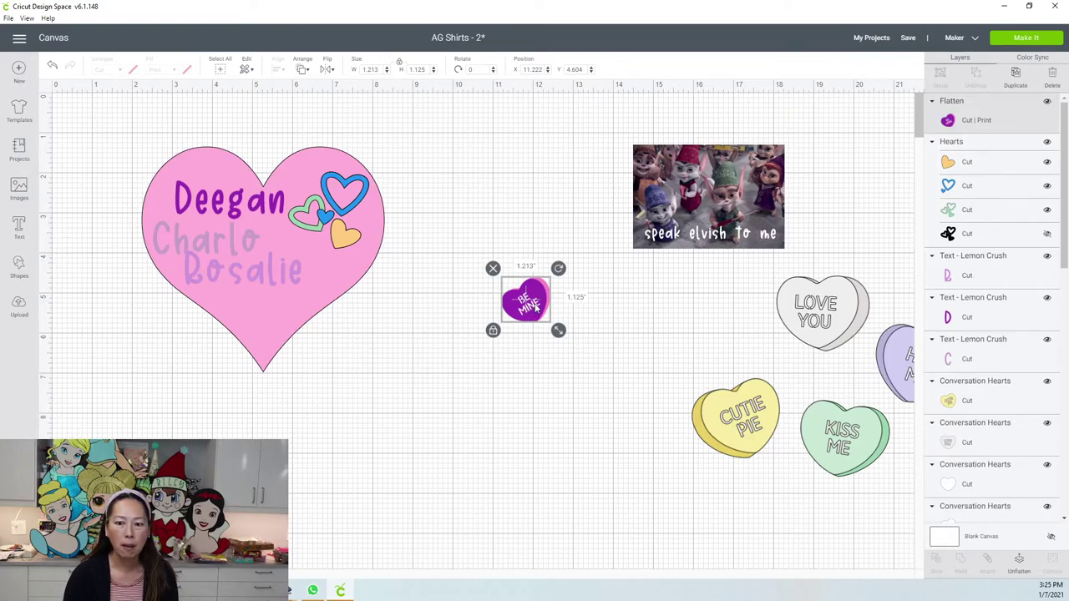
pyautogui.moveTo(536, 308); pyautogui.dragTo(337, 322)
pyautogui.moveTo(364, 282); pyautogui.dragTo(349, 307)
pyautogui.click(438, 211)
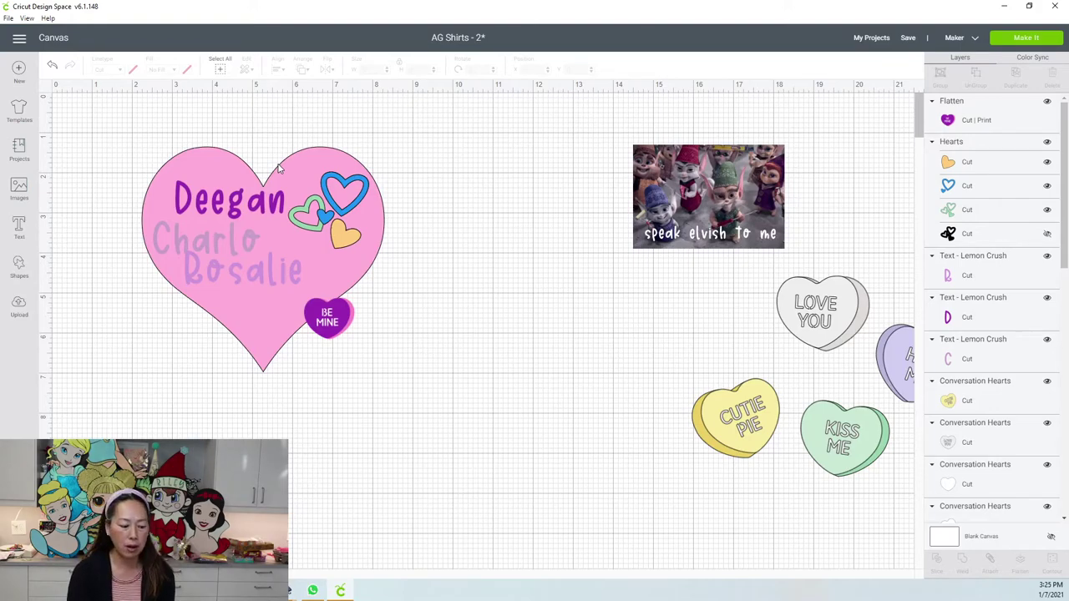
pyautogui.moveTo(325, 324); pyautogui.dragTo(356, 339)
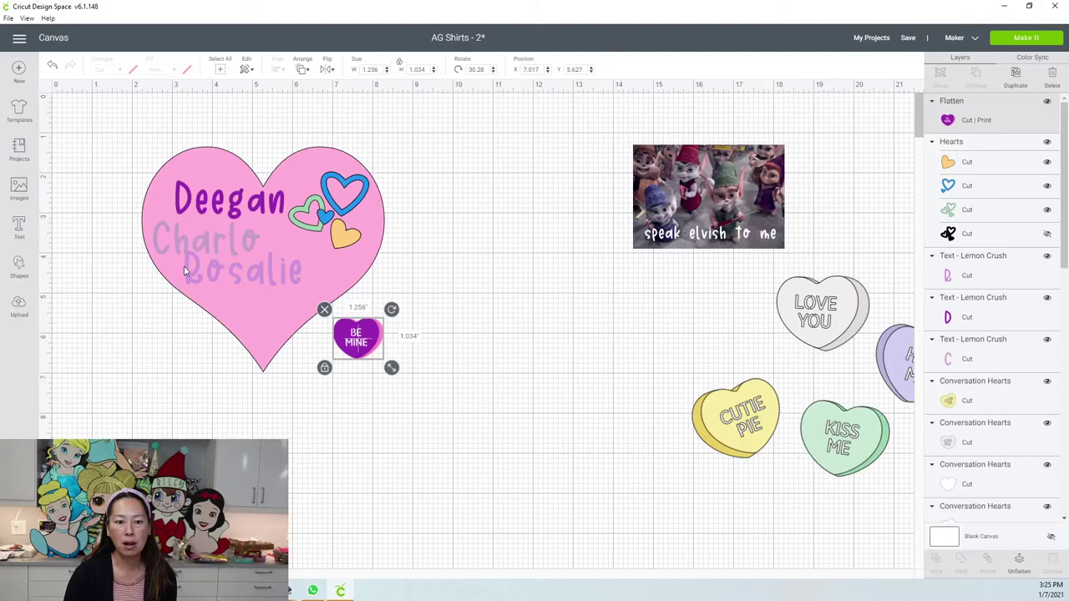
# Shift the bottom name right and set BE MINE on the big heart's lower edge
pyautogui.moveTo(187, 271); pyautogui.dragTo(148, 306)
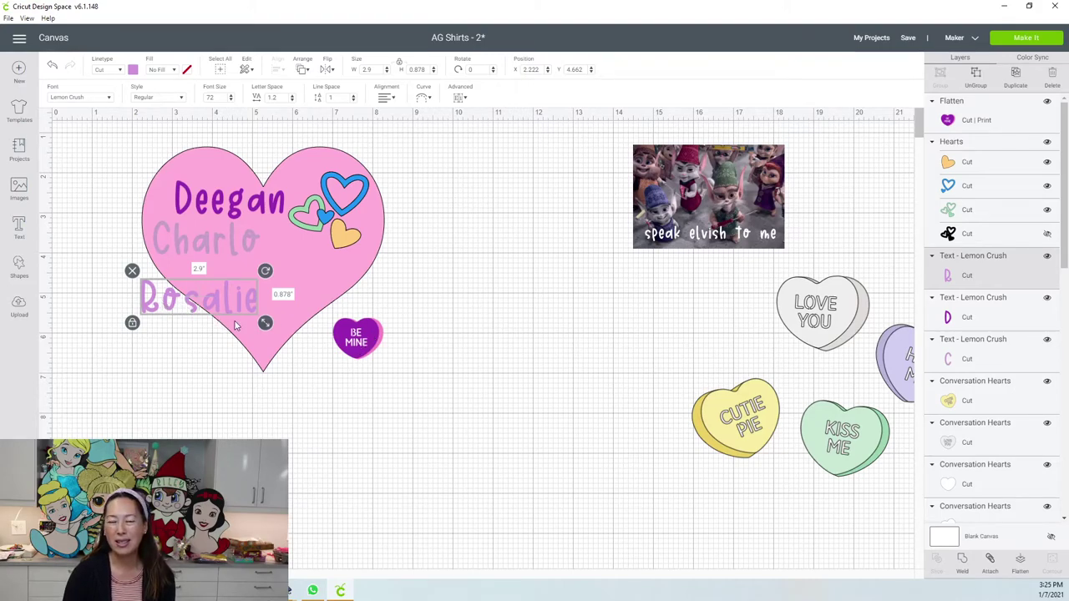
pyautogui.moveTo(222, 314); pyautogui.dragTo(269, 294)
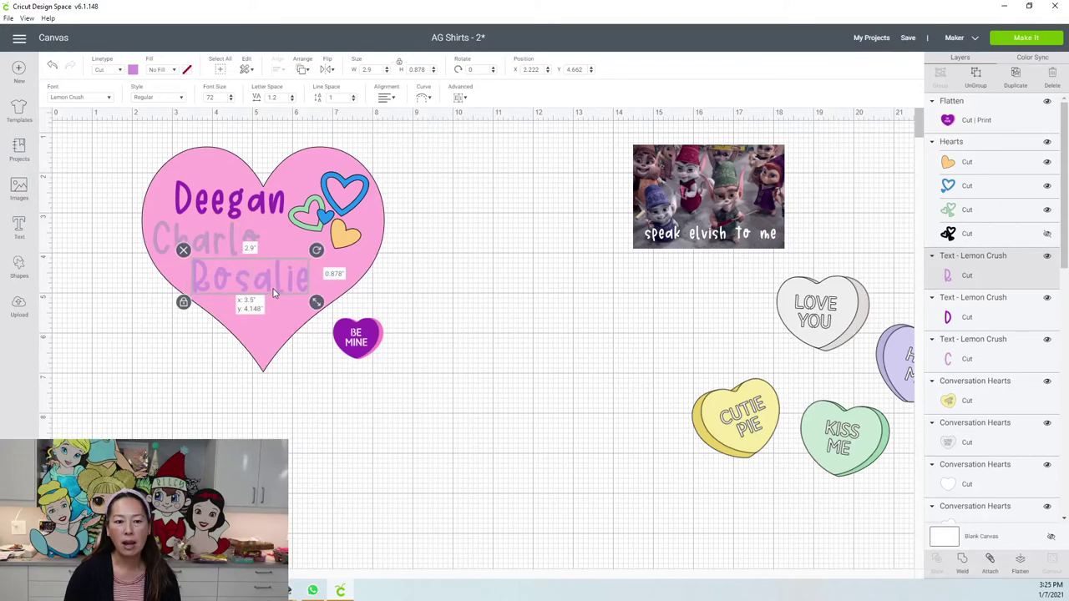
pyautogui.click(367, 349)
pyautogui.moveTo(368, 349); pyautogui.dragTo(315, 336)
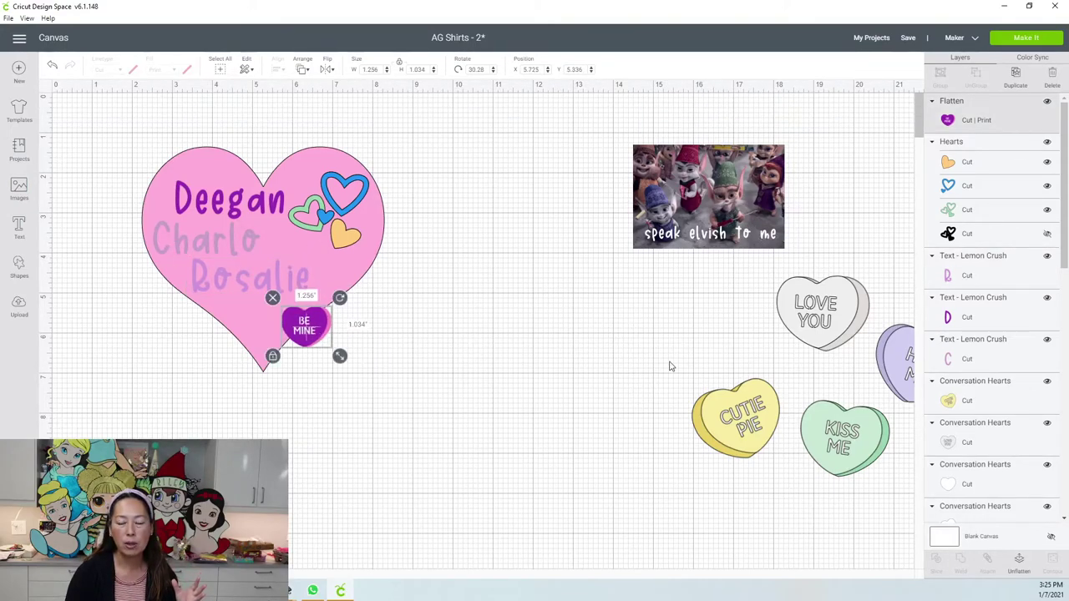
pyautogui.click(748, 428)
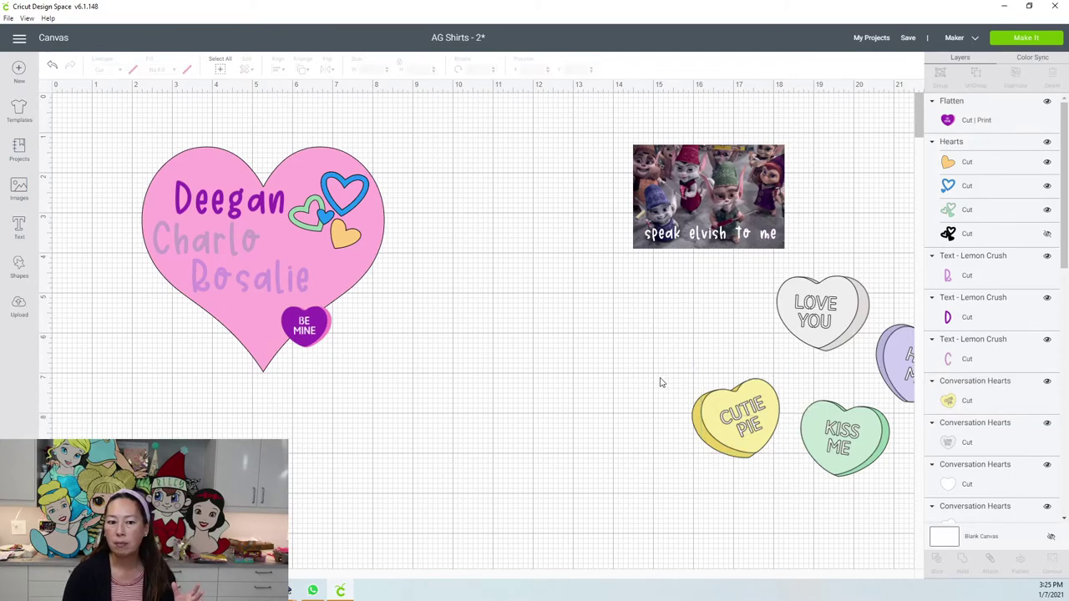
# Flatten the CUTIE PIE heart, shrink it, and place it tilted beside the small outline hearts
pyautogui.moveTo(660, 375); pyautogui.dragTo(725, 484)
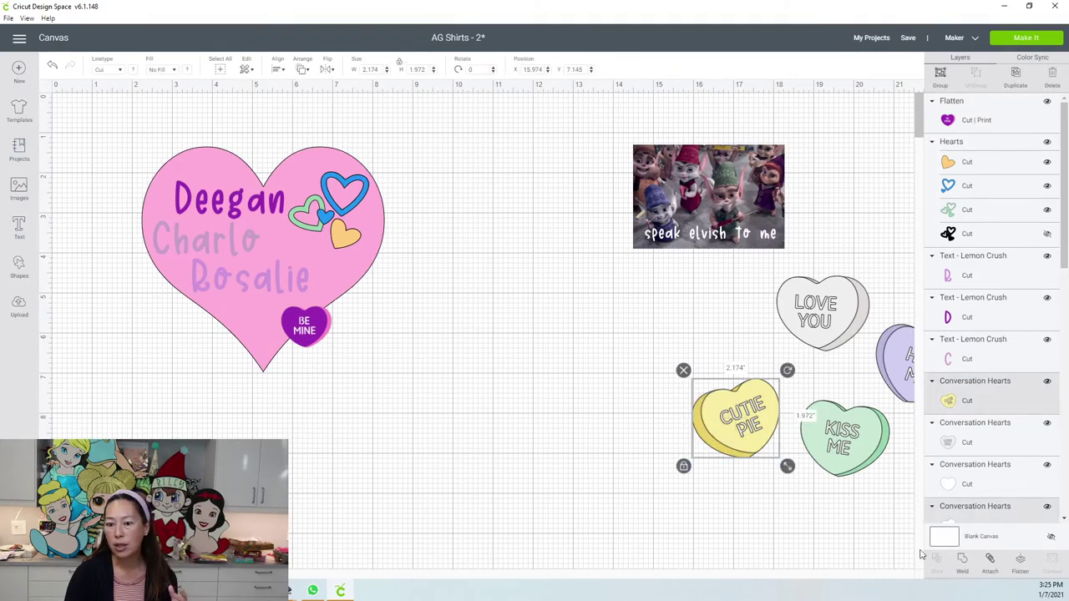
pyautogui.click(1019, 561)
pyautogui.moveTo(726, 433); pyautogui.dragTo(259, 324)
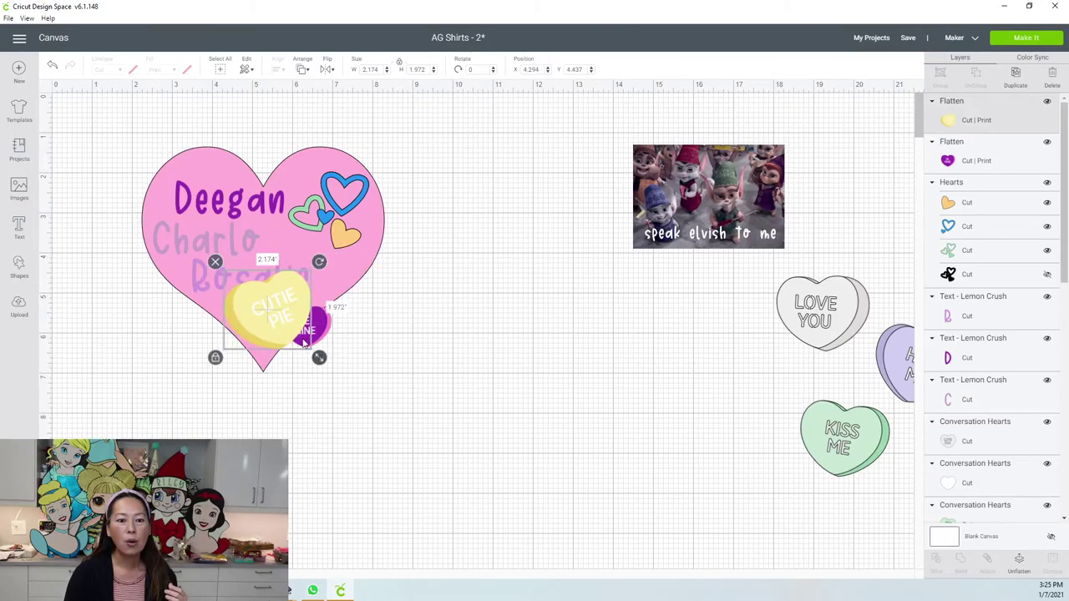
pyautogui.moveTo(319, 357); pyautogui.dragTo(282, 327)
pyautogui.moveTo(269, 273); pyautogui.dragTo(443, 210)
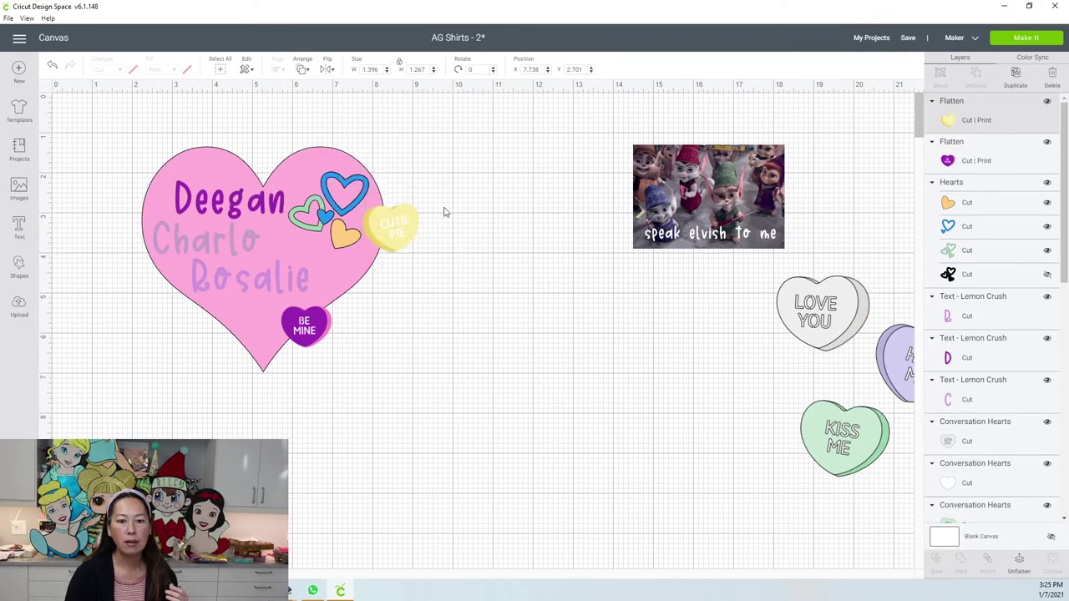
pyautogui.click(831, 453)
# Flatten HUG ME and KISS ME together, shrink them, and place them over the pink heart's upper left
pyautogui.moveTo(740, 398); pyautogui.dragTo(905, 498)
pyautogui.moveTo(905, 430); pyautogui.dragTo(604, 429)
pyautogui.click(1020, 563)
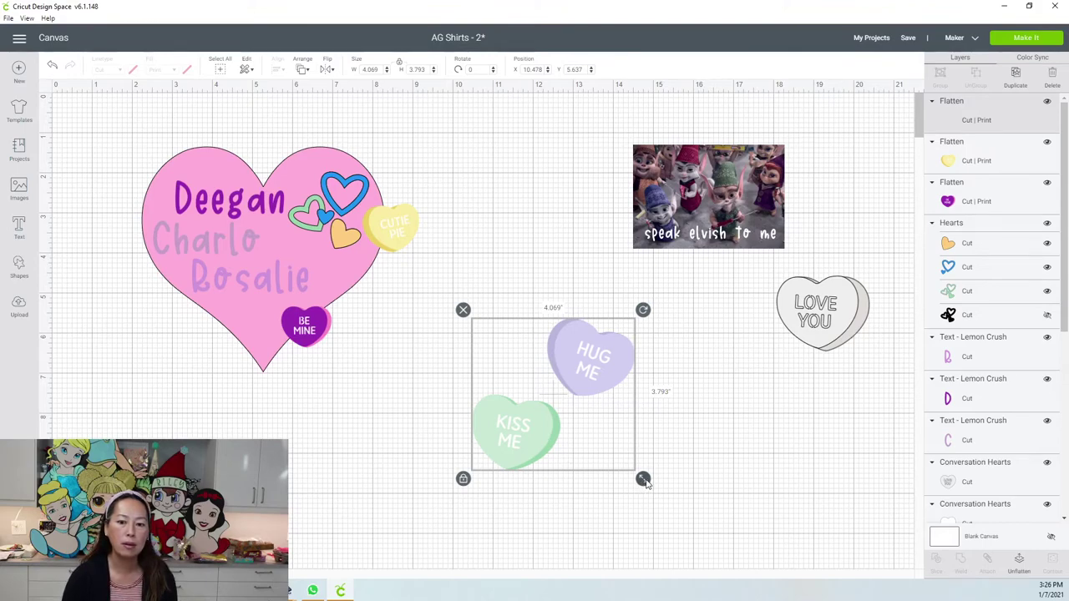
pyautogui.moveTo(643, 478); pyautogui.dragTo(607, 445)
pyautogui.moveTo(518, 355); pyautogui.dragTo(195, 144)
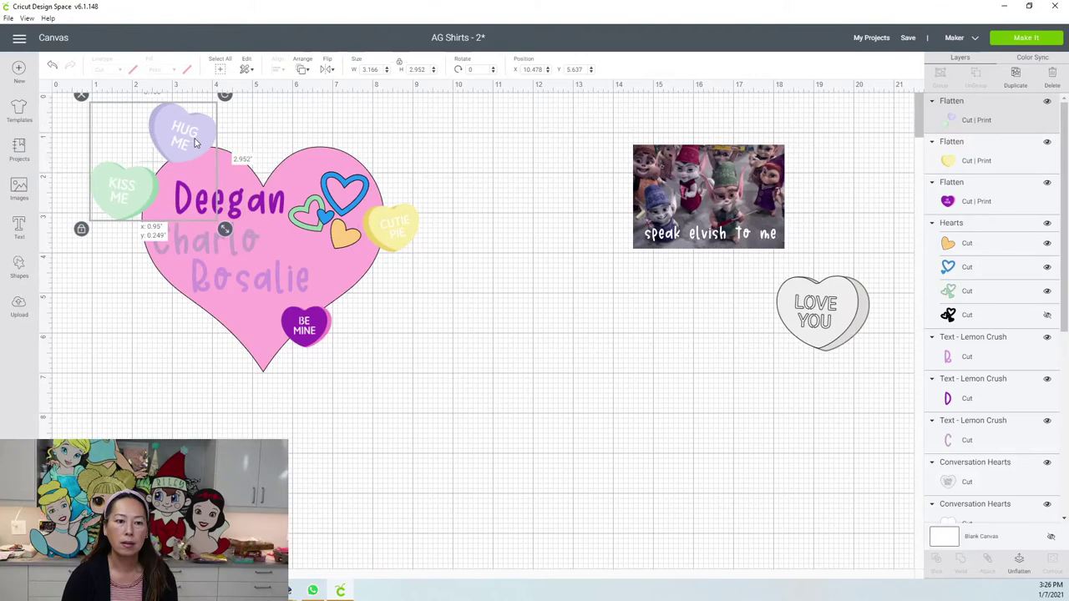
pyautogui.click(468, 466)
# Marquee the name heart with its conversation hearts, flatten, scale to 5.337 × 4.389 inches, and shift up-left
pyautogui.moveTo(466, 435); pyautogui.dragTo(145, 157)
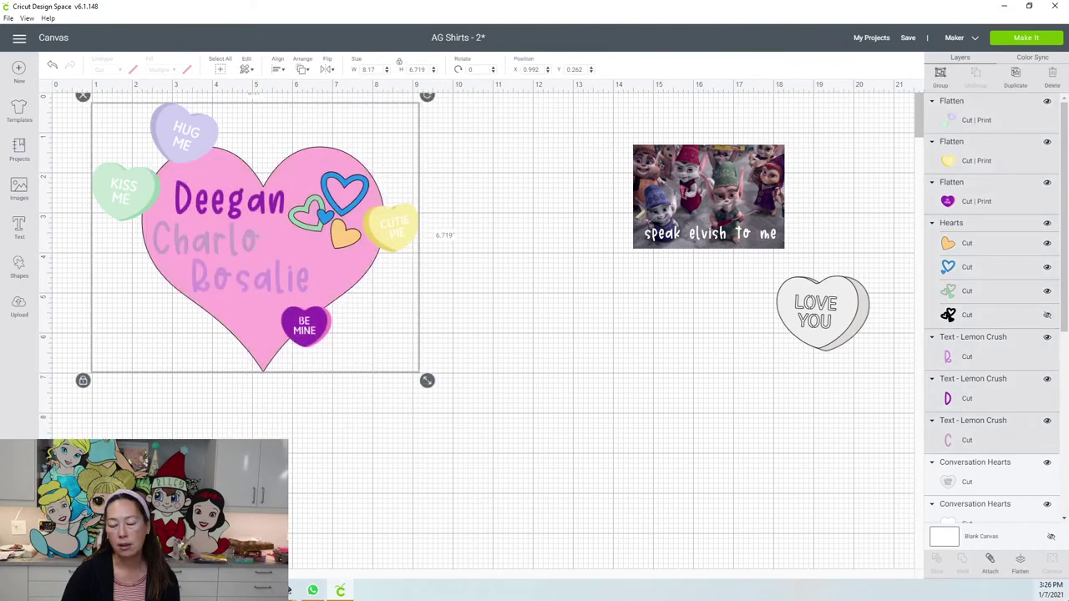
pyautogui.click(1020, 561)
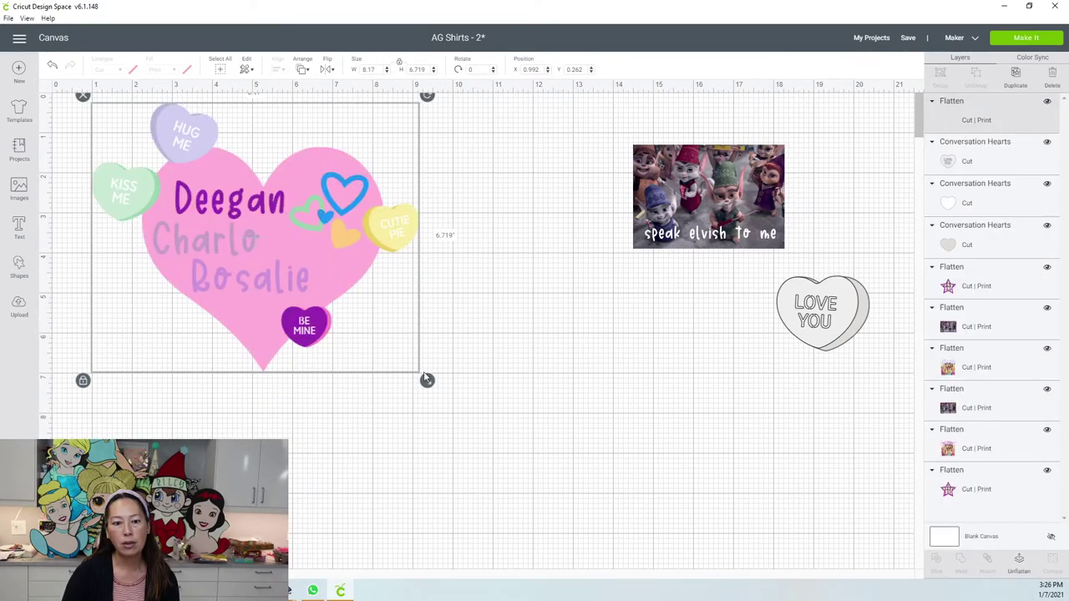
pyautogui.moveTo(427, 380); pyautogui.dragTo(312, 241)
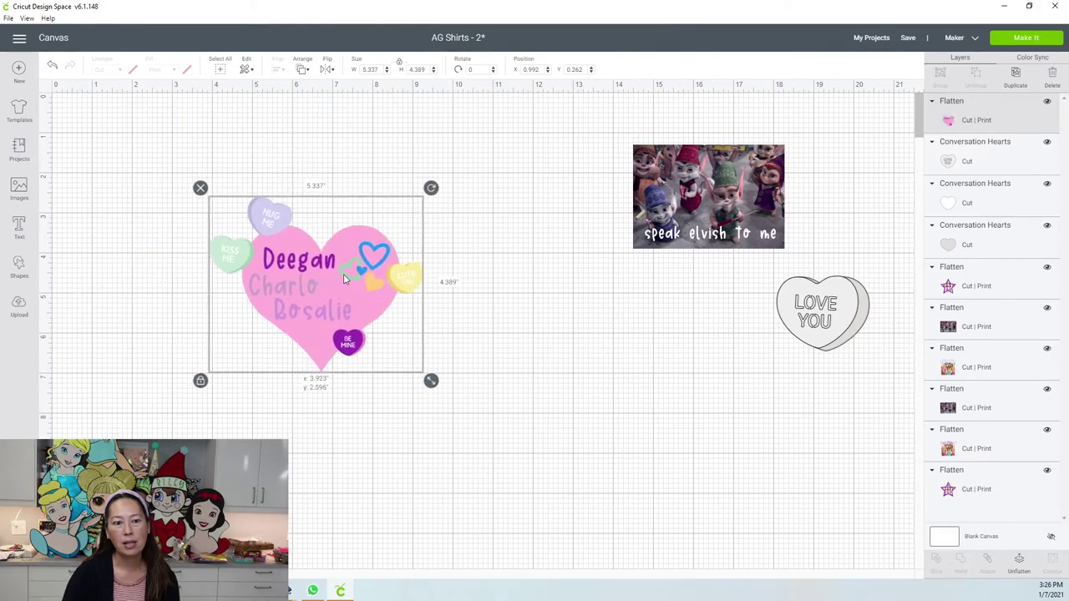
pyautogui.moveTo(344, 278); pyautogui.dragTo(345, 278)
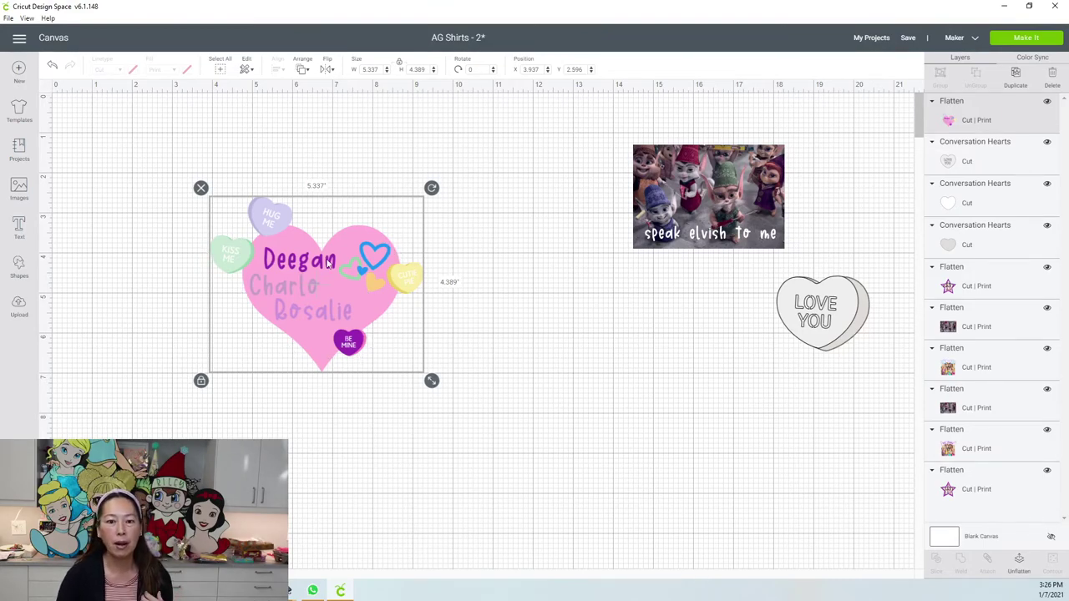
pyautogui.moveTo(370, 291); pyautogui.dragTo(302, 251)
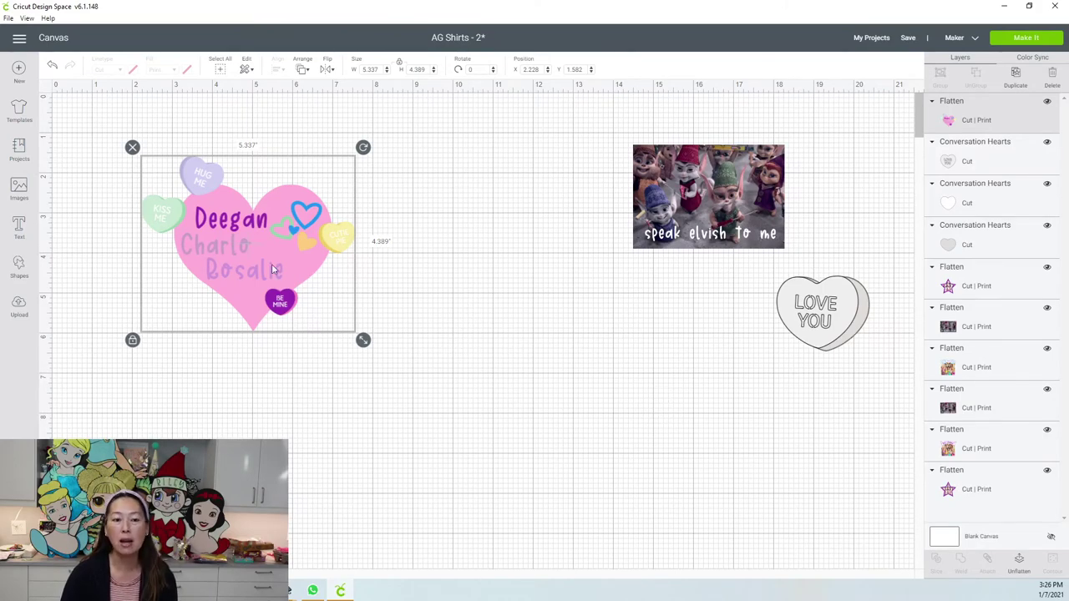
# Centre the Say Cheese image, raise the lower elvish image under the heart, and shift the upper-right elvish image left
pyautogui.scroll(-3, 307, 378)
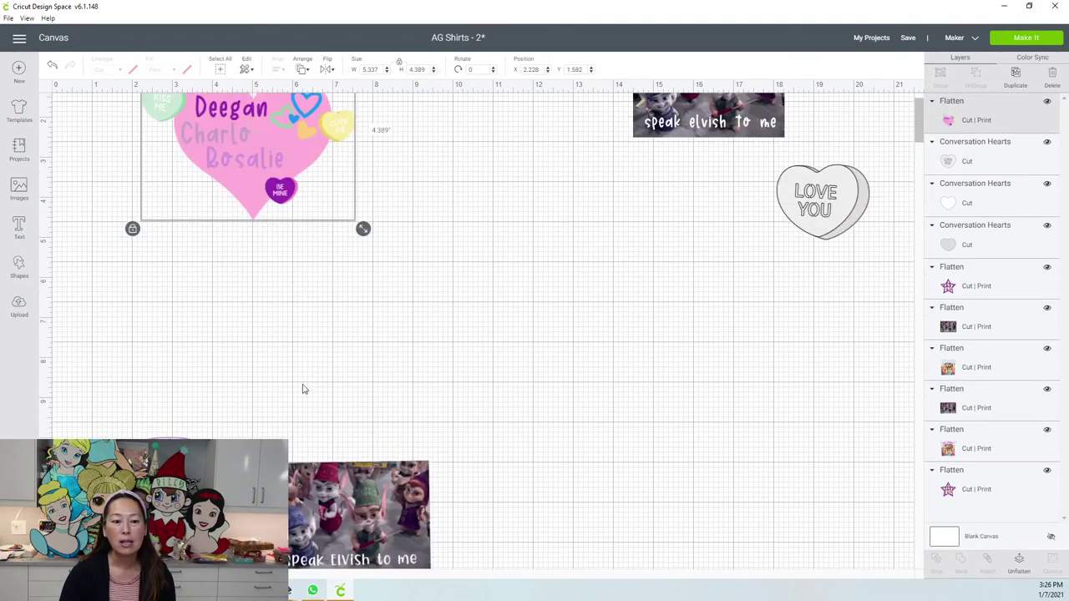
pyautogui.moveTo(172, 501); pyautogui.dragTo(505, 201)
pyautogui.click(468, 332)
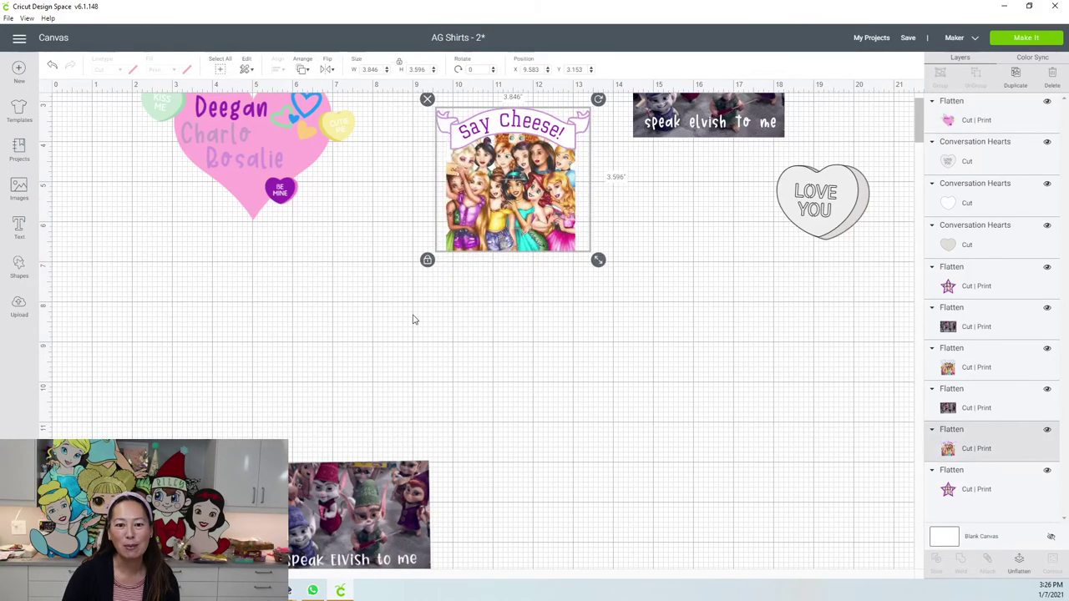
pyautogui.scroll(1, 410, 317)
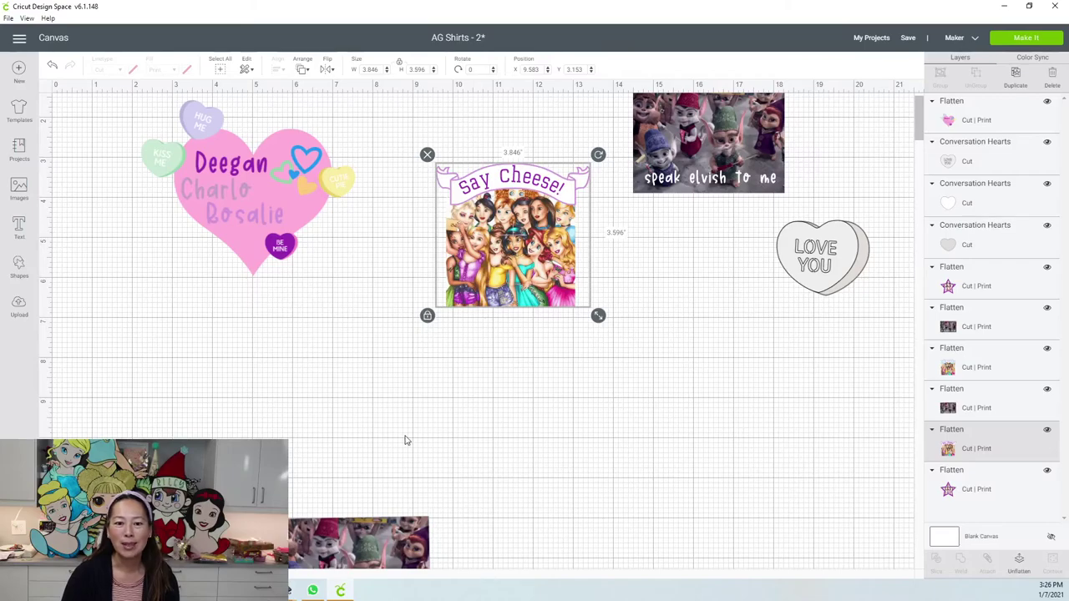
pyautogui.moveTo(504, 302); pyautogui.dragTo(509, 264)
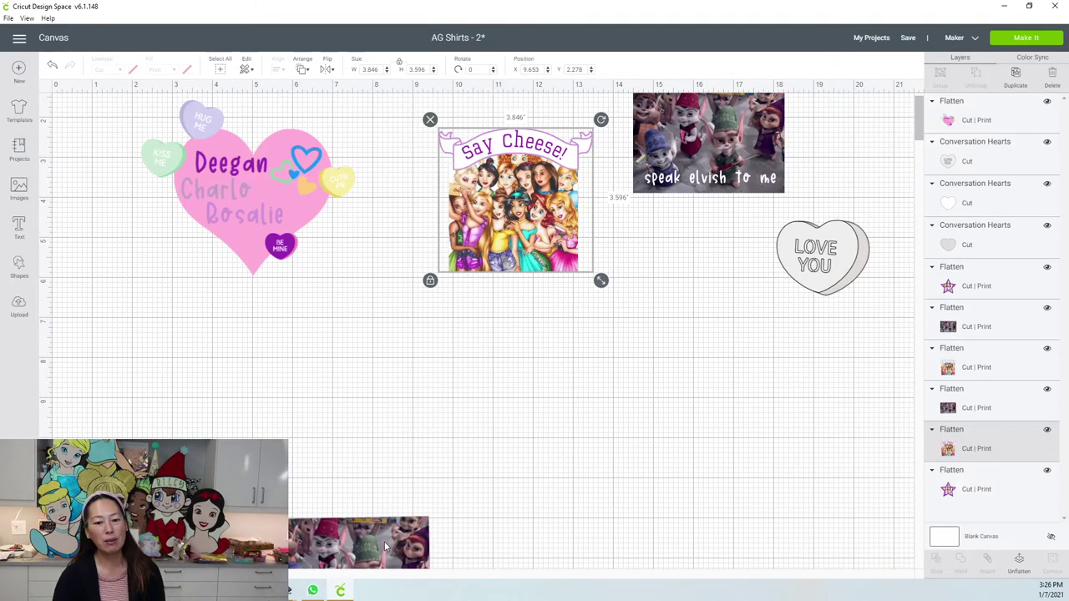
pyautogui.moveTo(387, 546); pyautogui.dragTo(388, 305)
pyautogui.scroll(1, 654, 242)
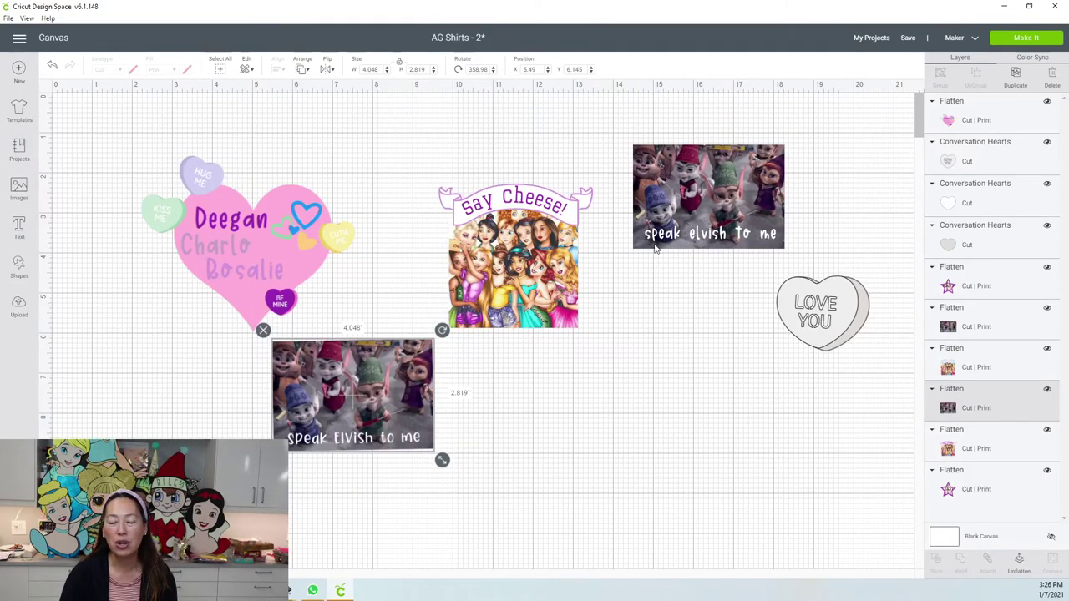
pyautogui.moveTo(660, 233); pyautogui.dragTo(639, 261)
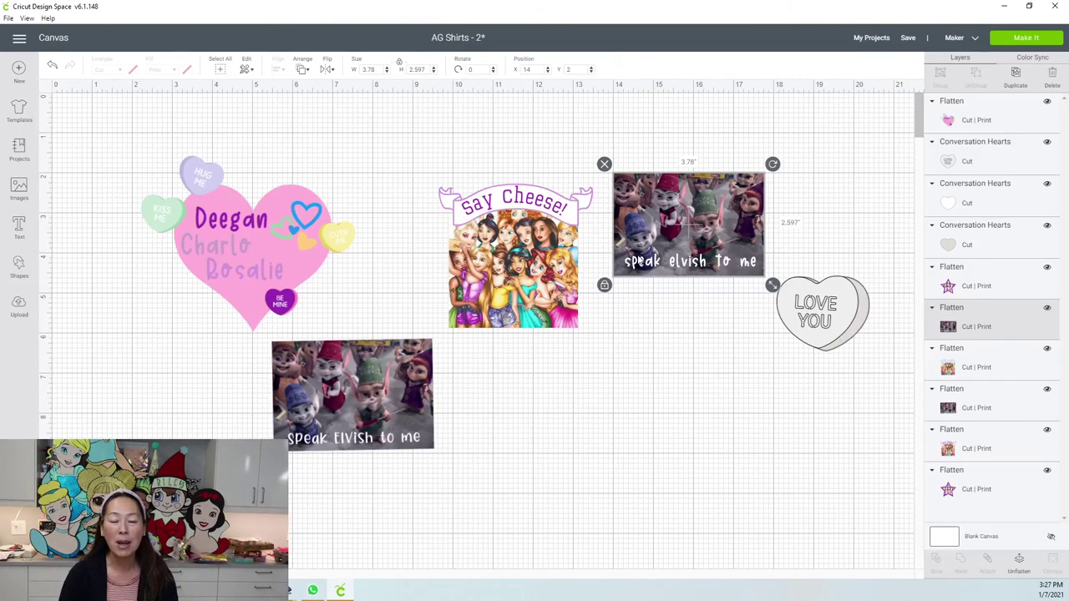
# Add a text line with the Amazon shop web address and move it to the canvas top
pyautogui.click(19, 225)
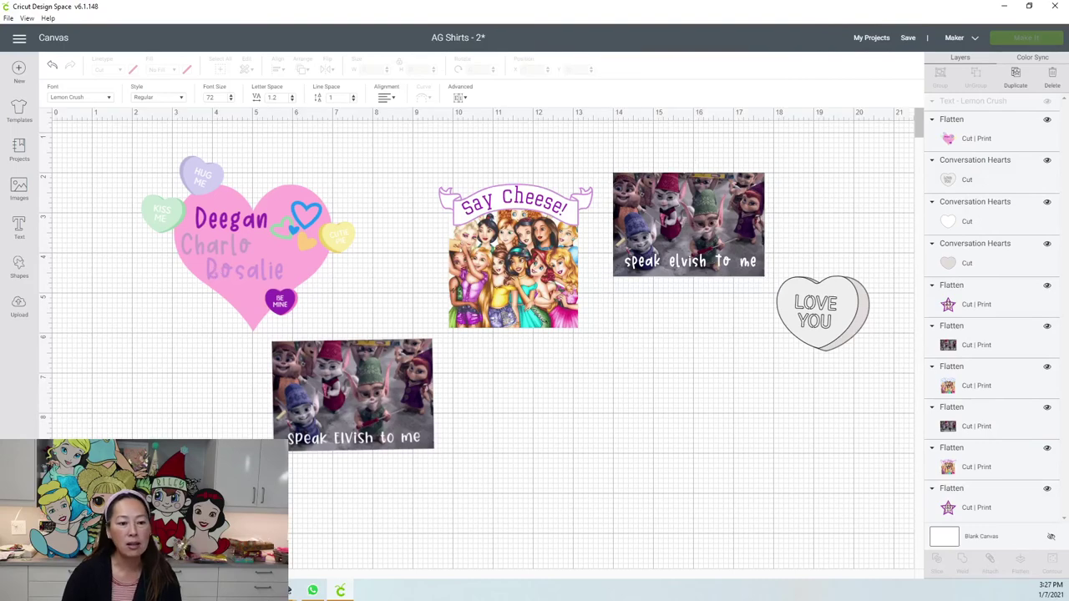
pyautogui.click(163, 227)
pyautogui.write('www.ama')
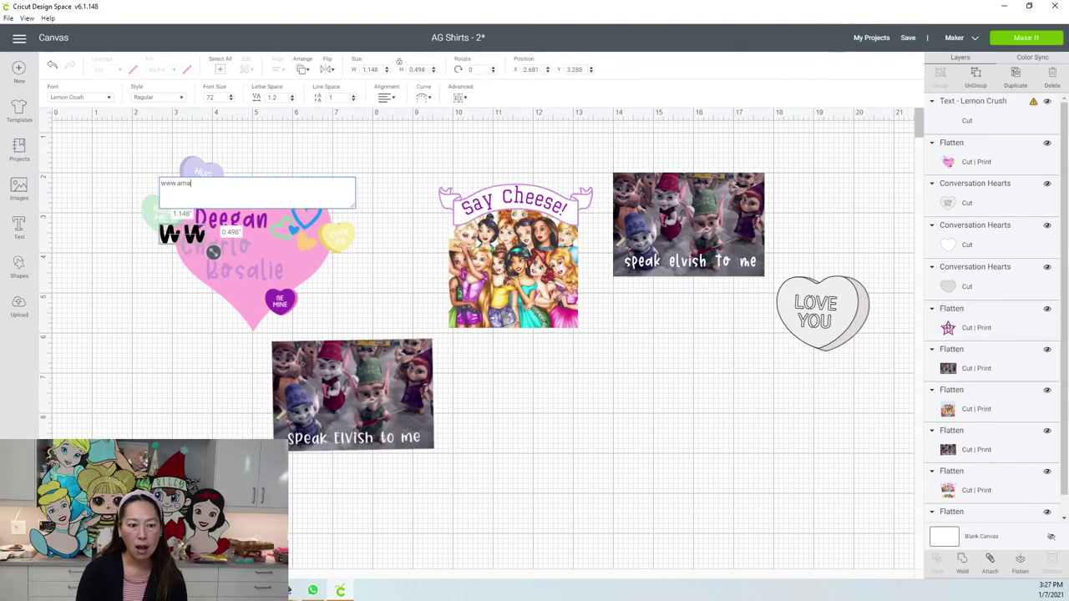
pyautogui.write('zon.co')
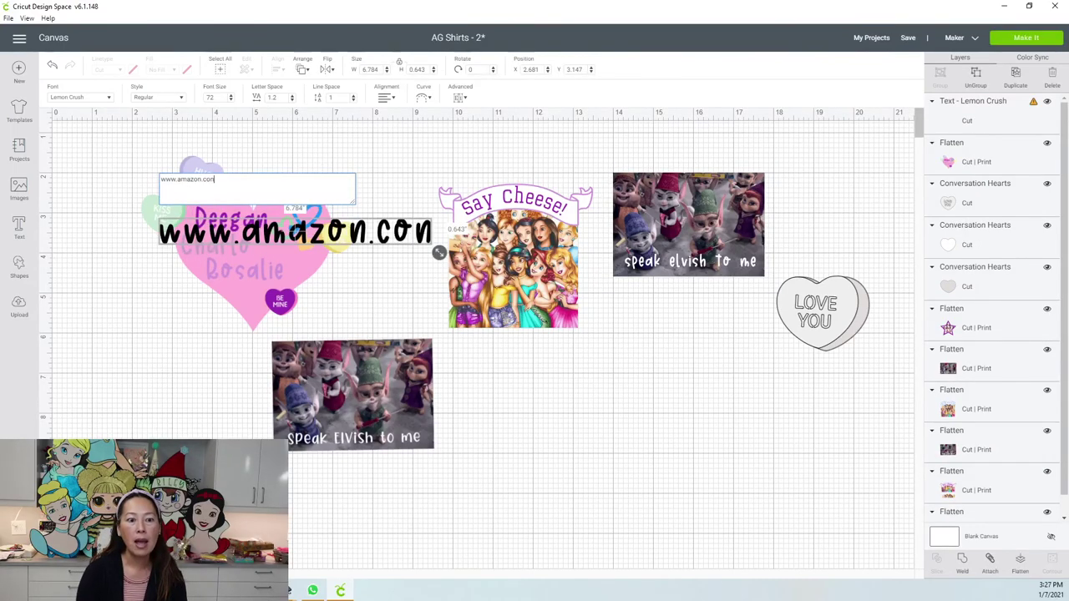
pyautogui.write('m/sho')
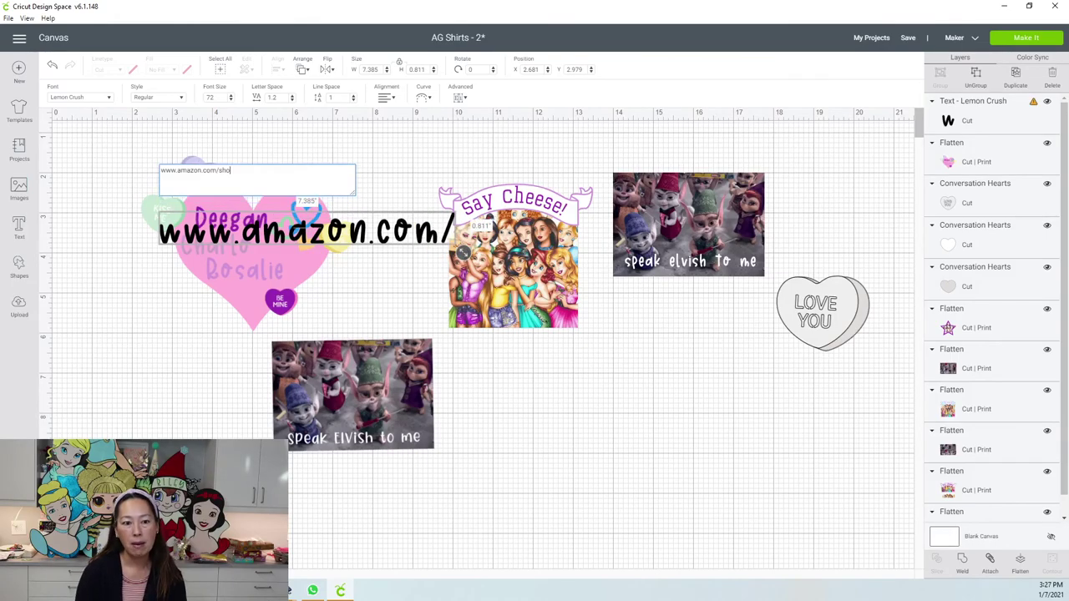
pyautogui.write('p/theuselesscrafter')
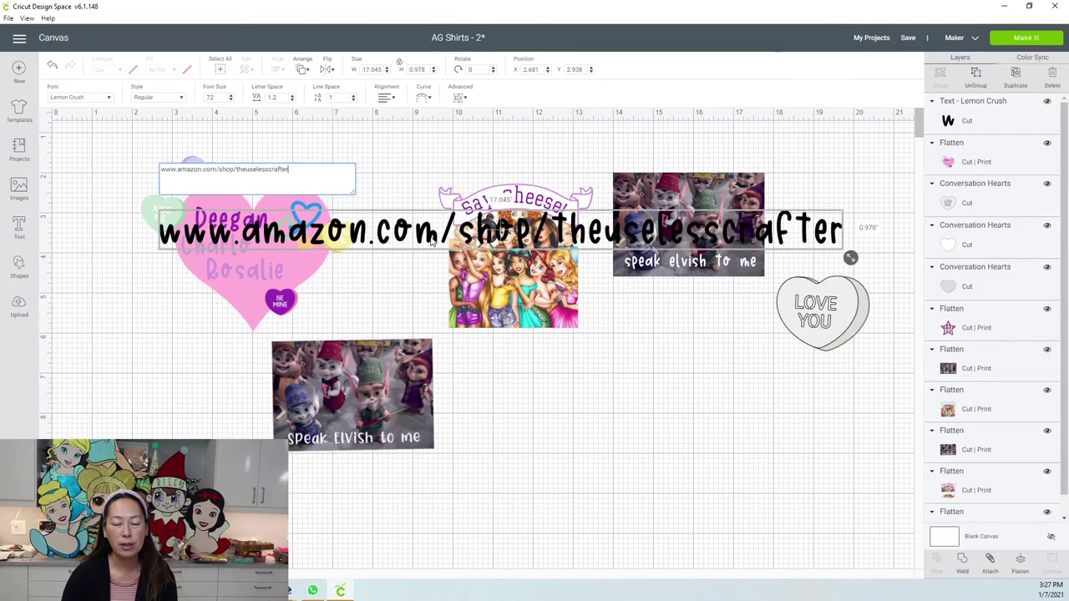
pyautogui.moveTo(435, 242); pyautogui.dragTo(460, 121)
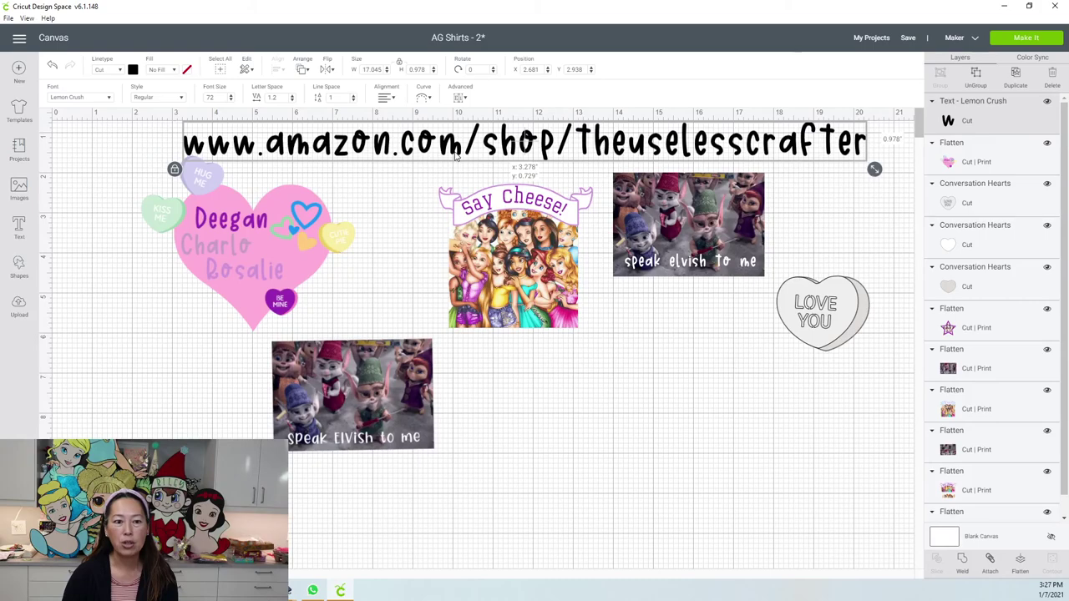
# Change the Amazon shop URL text's font to Cricut Sans
pyautogui.click(111, 99)
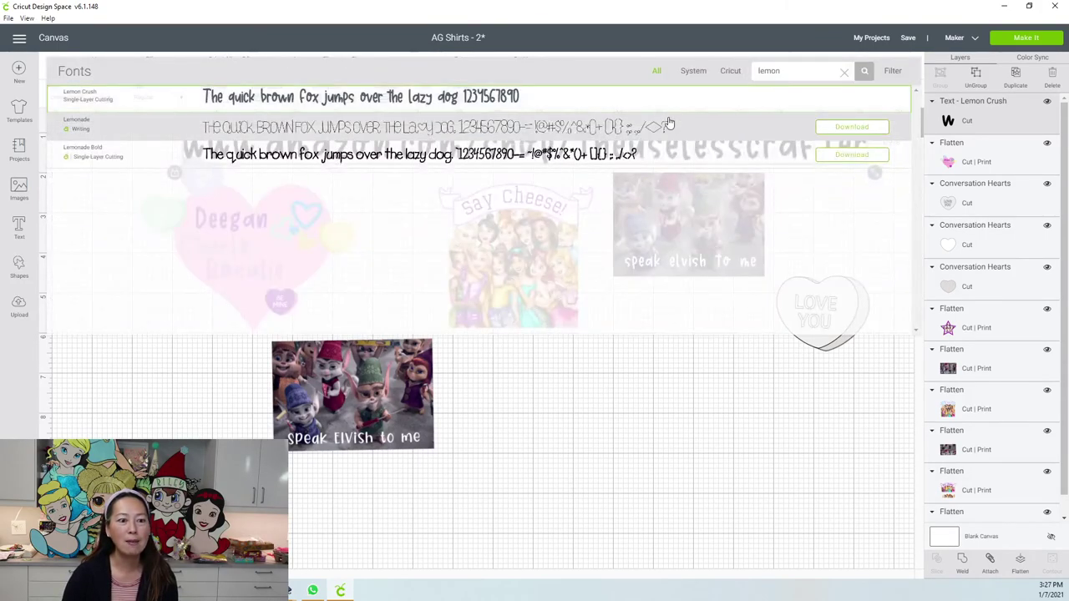
pyautogui.moveTo(807, 71); pyautogui.dragTo(701, 72)
pyautogui.write('crocit')
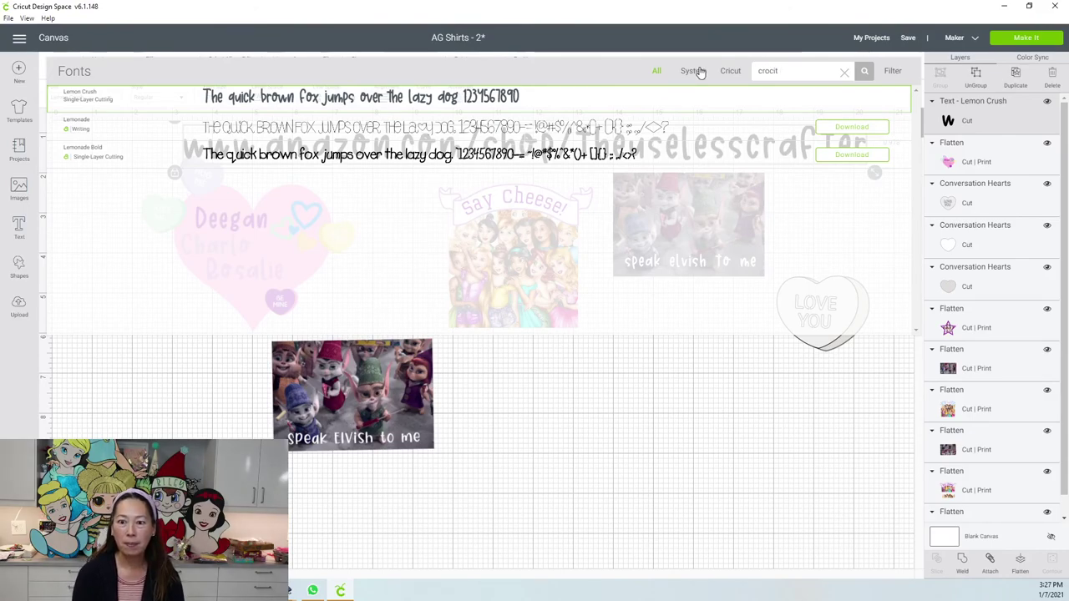
pyautogui.press('BackSpace')
pyautogui.press('BackSpace')
pyautogui.press('BackSpace')
pyautogui.press('BackSpace')
pyautogui.write('icut sans')
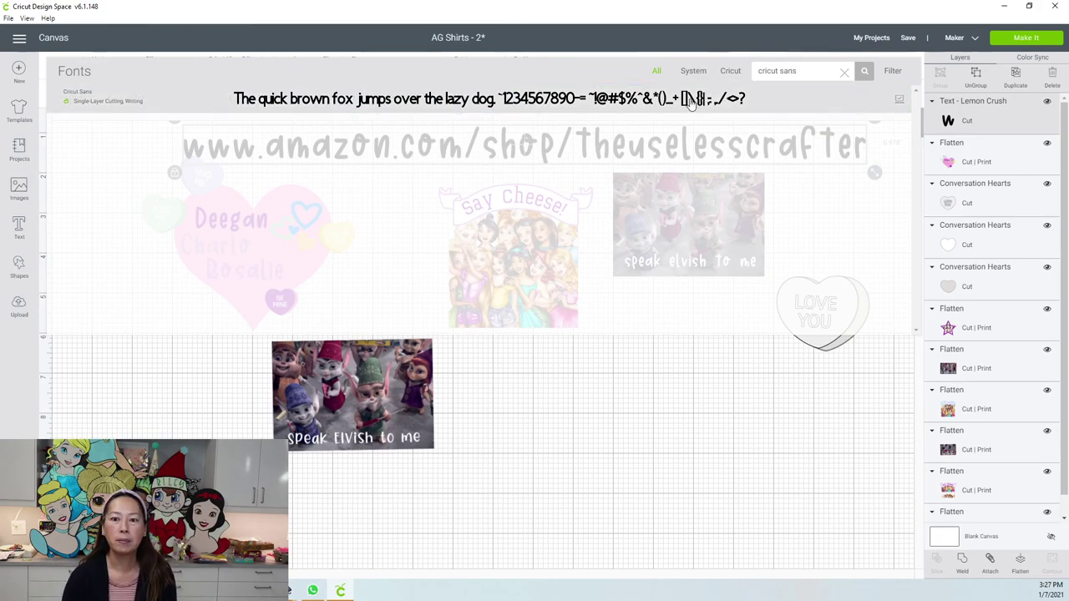
pyautogui.click(691, 103)
# Move the URL text to the left and set its width to 20 inches
pyautogui.moveTo(678, 165); pyautogui.dragTo(535, 160)
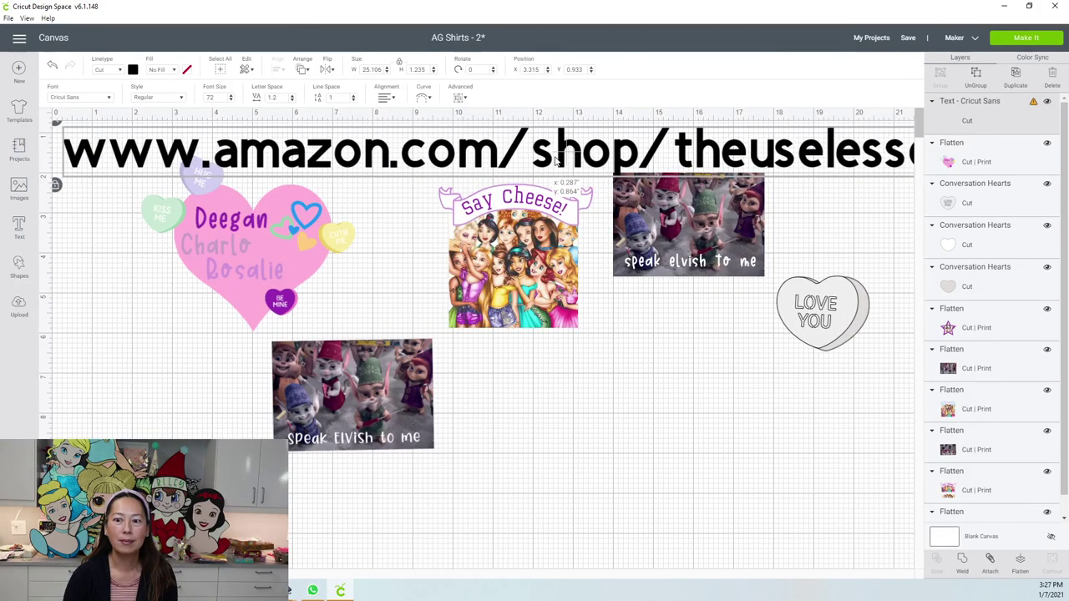
pyautogui.click(378, 70)
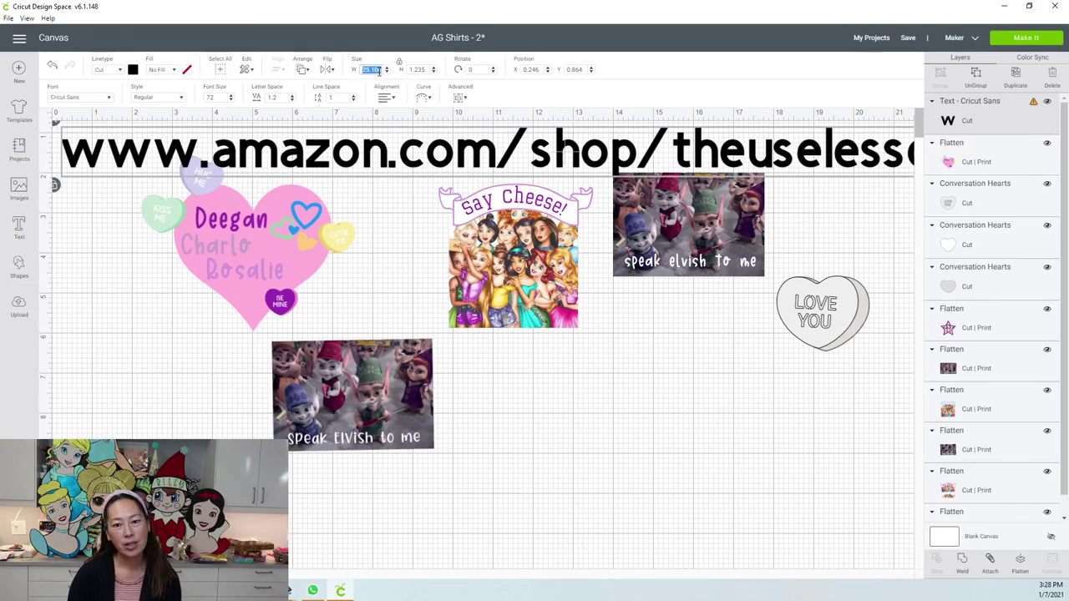
pyautogui.write('20')
pyautogui.press('Tab')
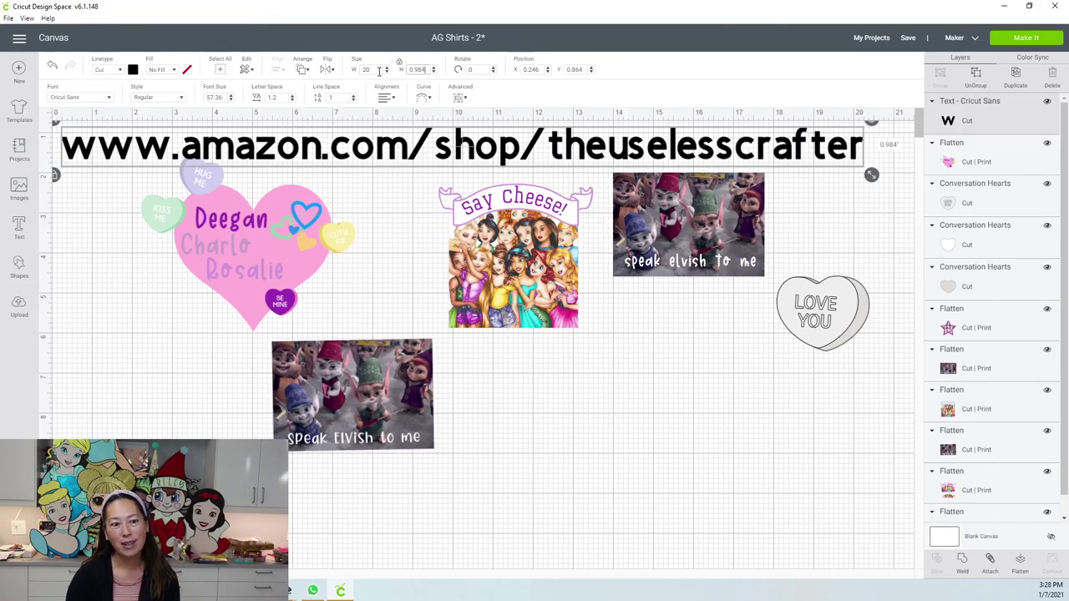